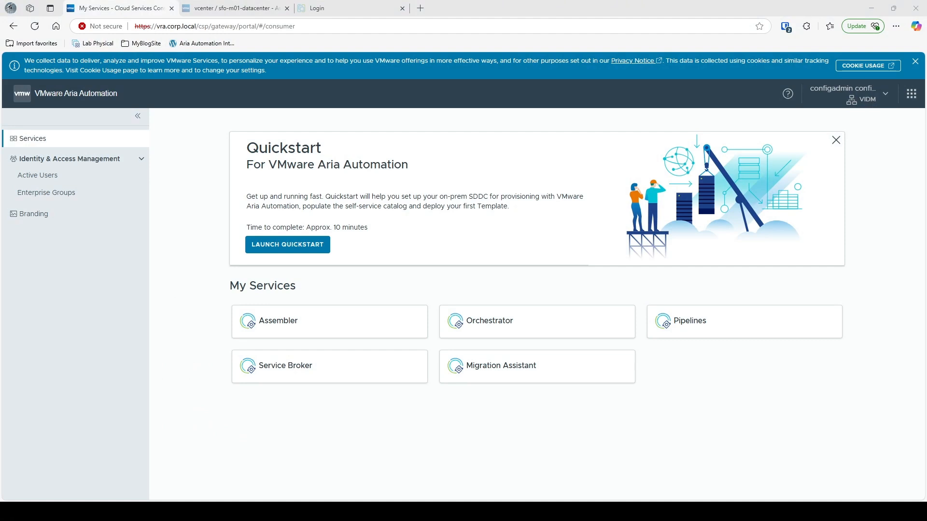
# Open the design templates in Assembler and start a new template from a blank canvas
pyautogui.click(290, 328)
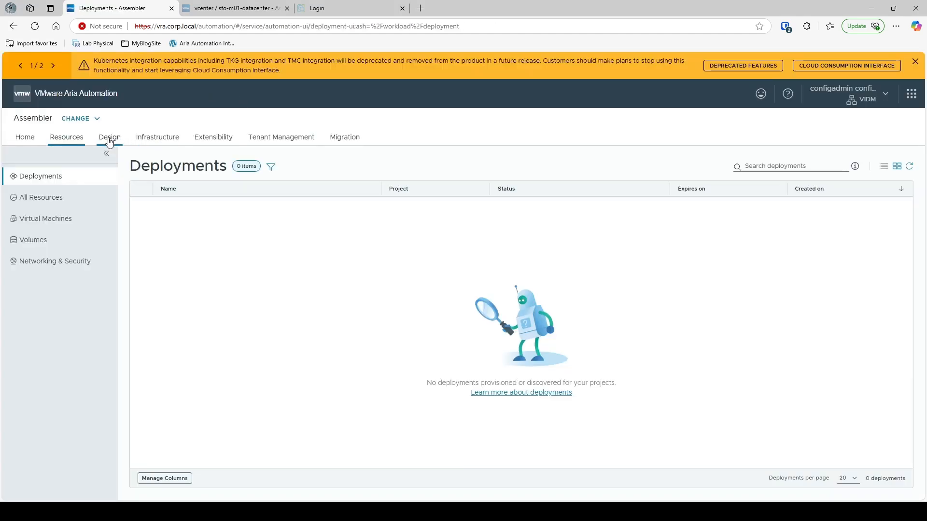
pyautogui.click(111, 140)
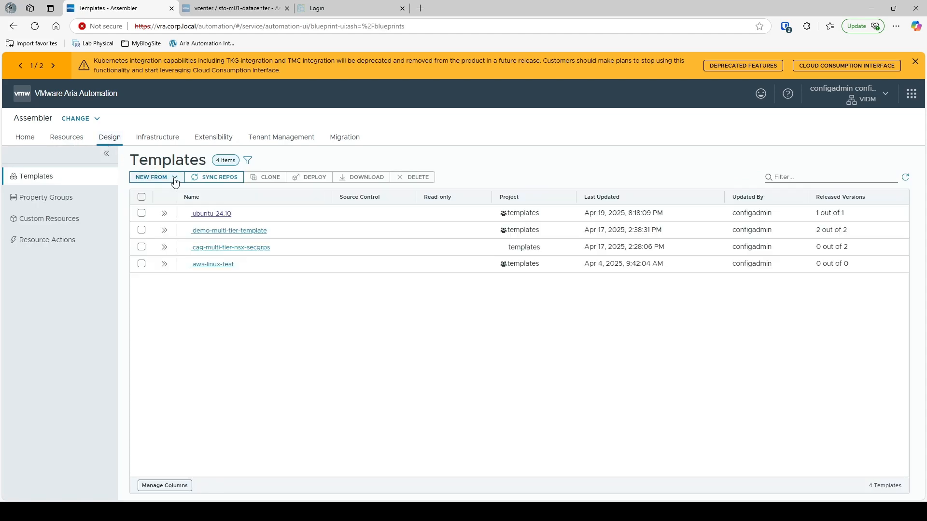
pyautogui.click(176, 180)
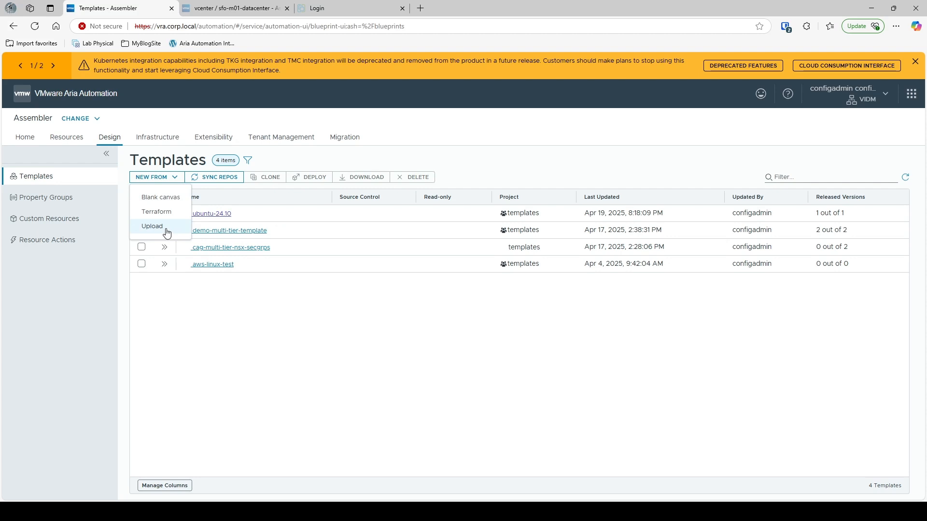
pyautogui.click(171, 202)
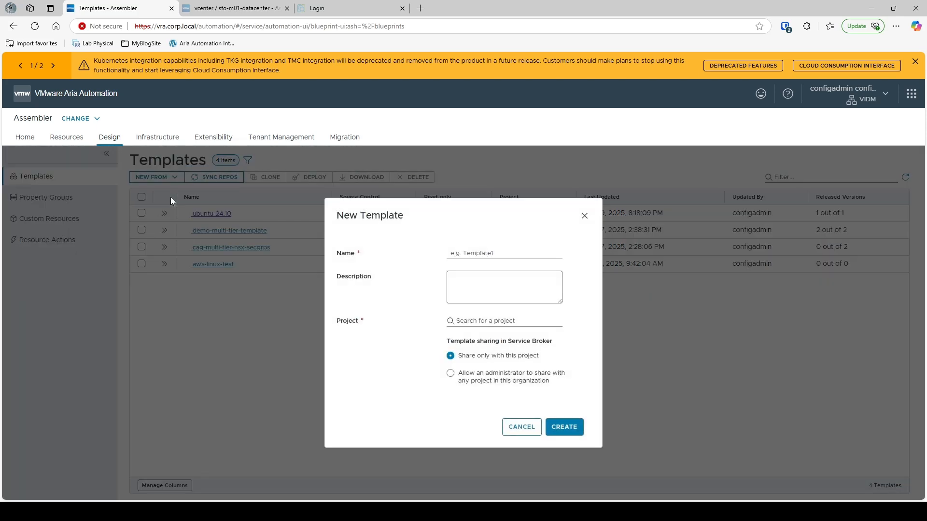
# Name the new template Demo-Linux and assign it to the templates project
pyautogui.click(489, 255)
pyautogui.write('Demo-Linux')
pyautogui.press('Tab')
pyautogui.press('Tab')
pyautogui.write('te')
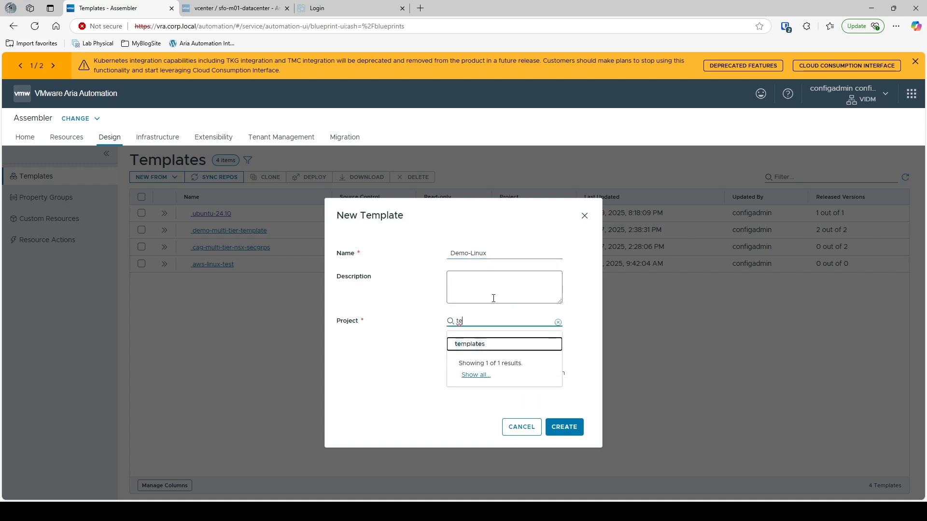
pyautogui.click(485, 344)
pyautogui.click(487, 322)
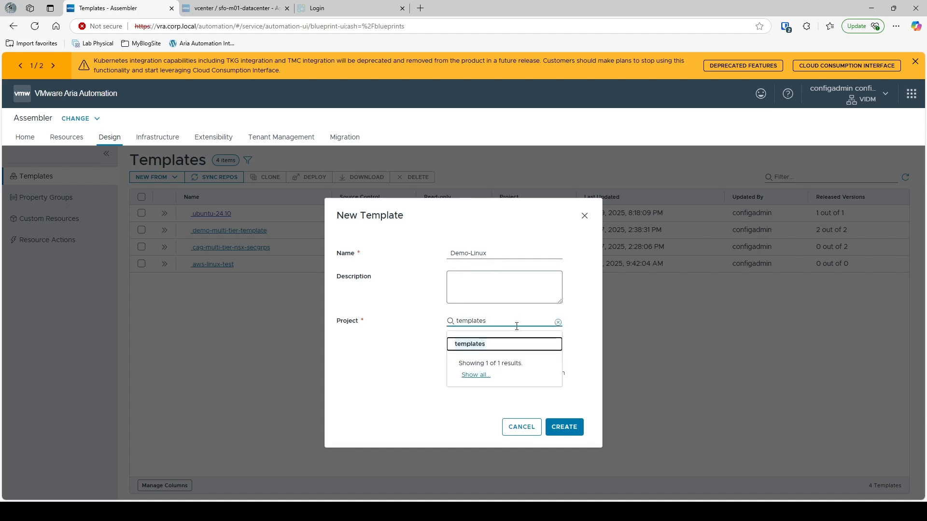
pyautogui.click(558, 322)
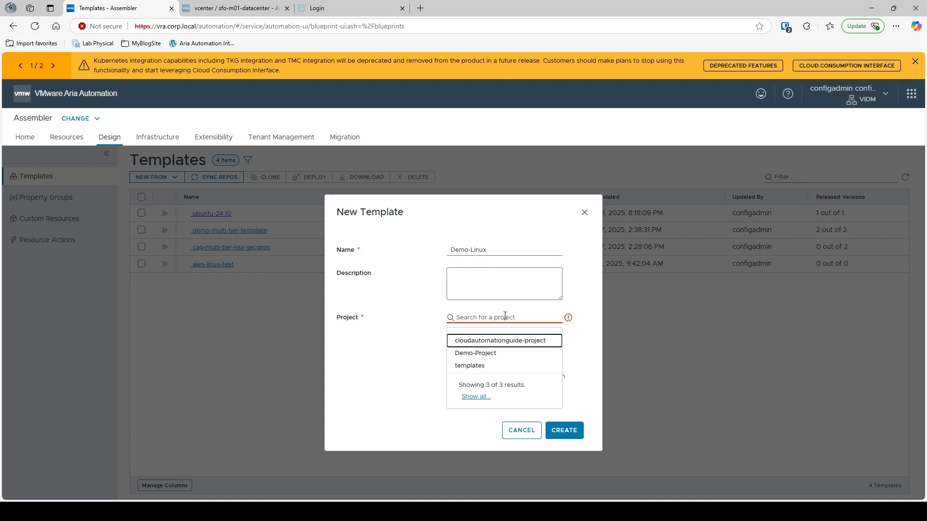
pyautogui.click(495, 370)
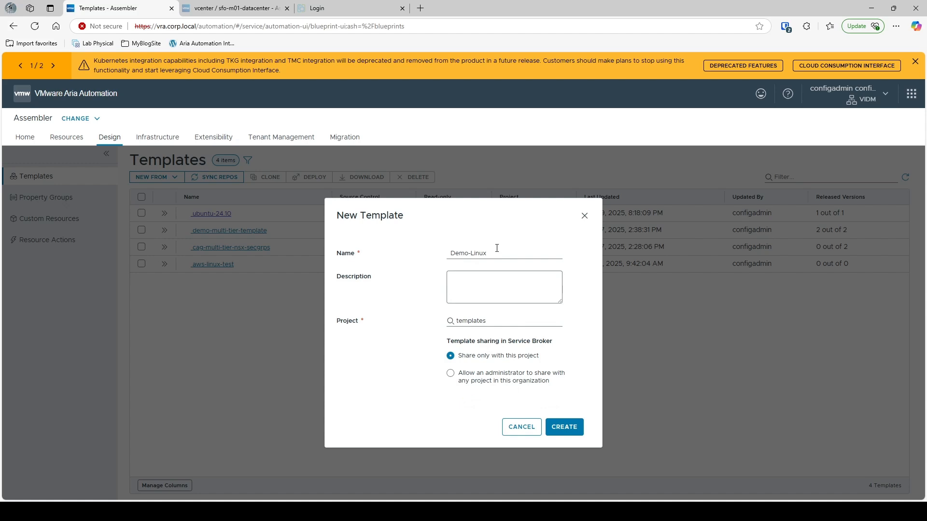
# Allow an administrator to share the template with any project in this organization and create it
pyautogui.click(450, 376)
pyautogui.click(485, 360)
pyautogui.click(491, 321)
pyautogui.click(372, 345)
pyautogui.click(451, 373)
pyautogui.click(560, 428)
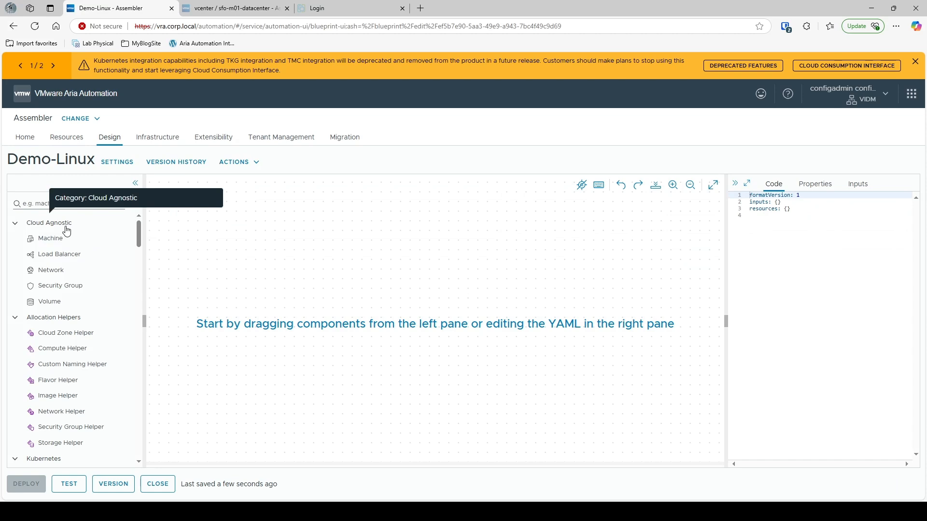
# Look through the available component categories, from Cloud Agnostic down to Microsoft Azure
pyautogui.scroll(-10, 73, 246)
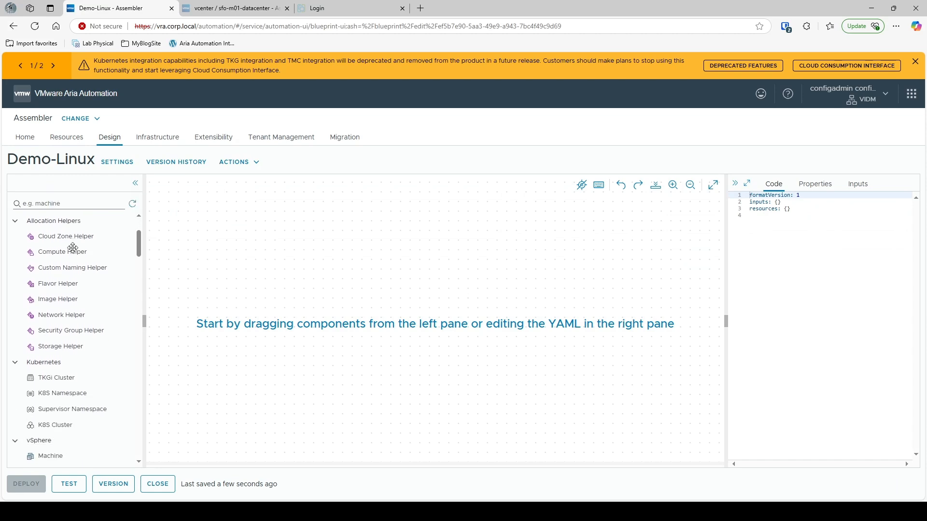
pyautogui.scroll(-15, 72, 291)
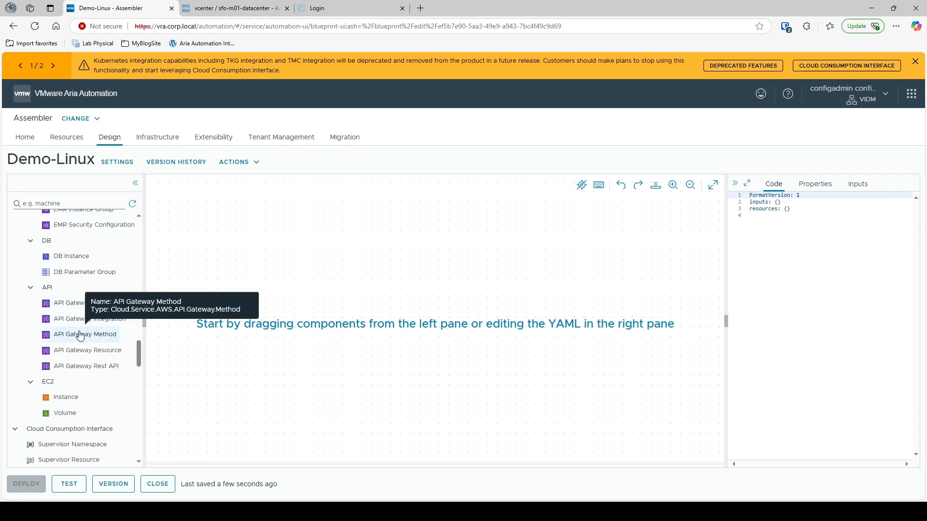
pyautogui.scroll(-3, 80, 328)
pyautogui.scroll(-6, 82, 331)
pyautogui.scroll(-3, 73, 334)
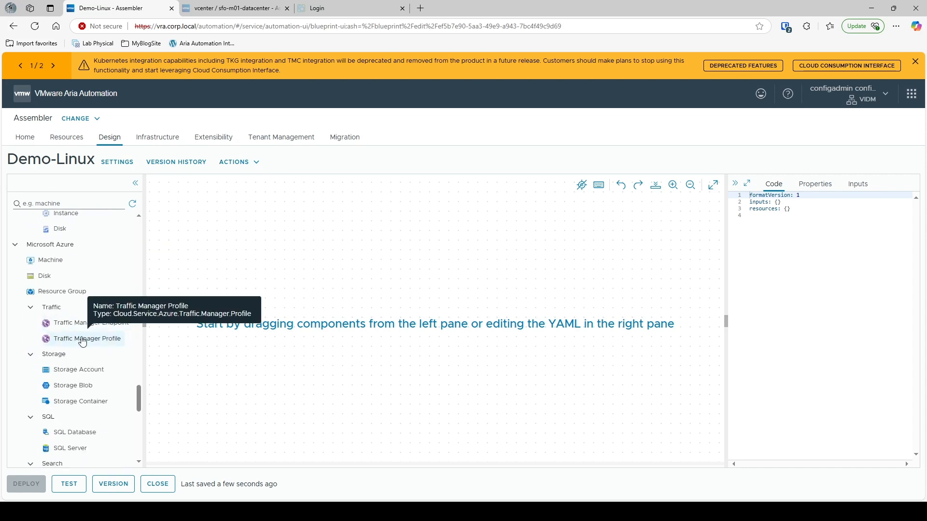
pyautogui.scroll(20, 85, 338)
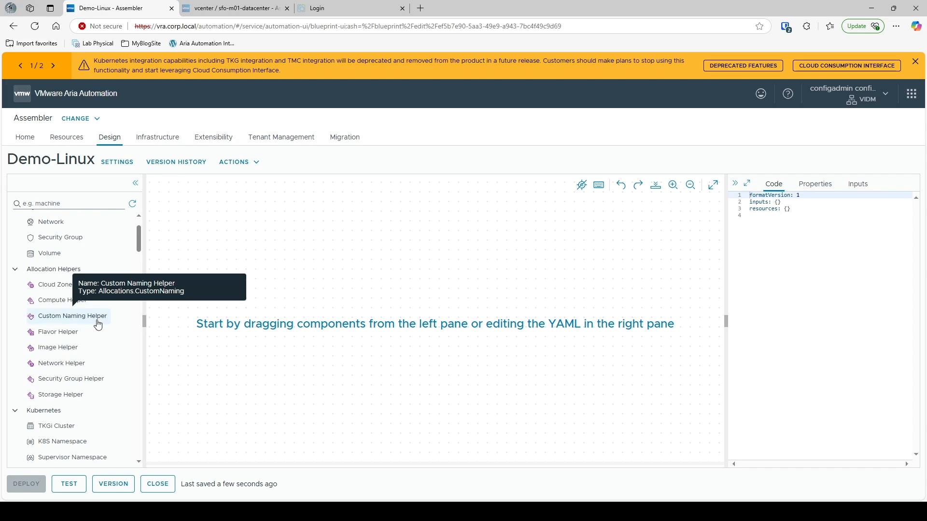
pyautogui.scroll(2, 112, 309)
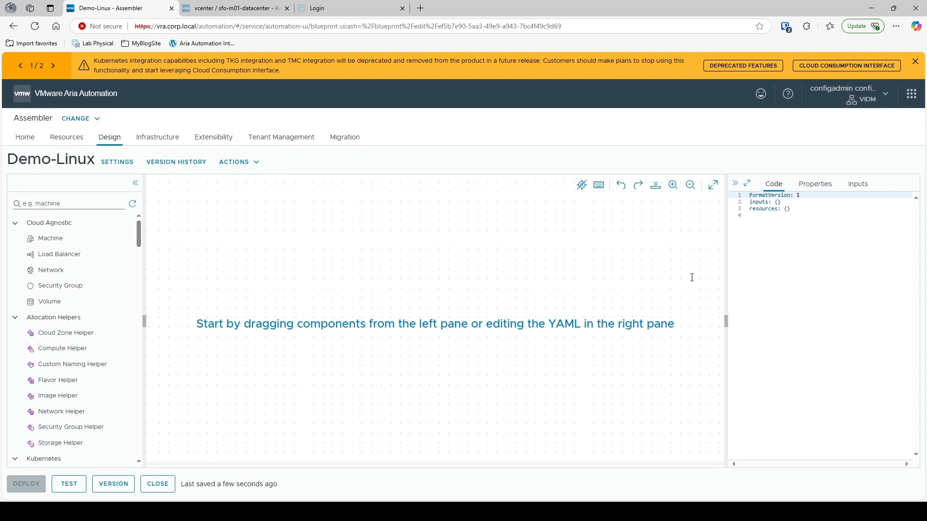
# Filter the component list by vsphere, nsx and aws in turn to examine each provider's components
pyautogui.click(61, 204)
pyautogui.write('vsphere')
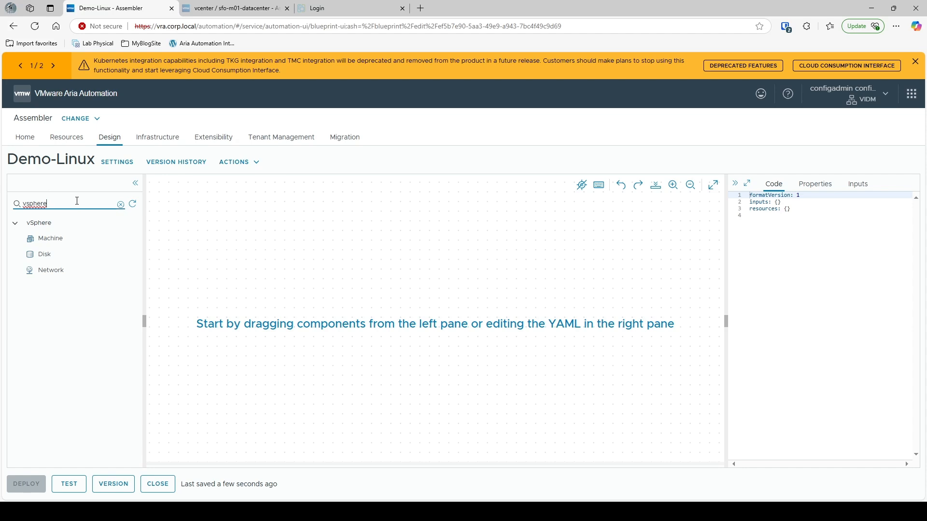
pyautogui.press('BackSpace')
pyautogui.press('BackSpace')
pyautogui.press('BackSpace')
pyautogui.press('BackSpace')
pyautogui.write('nsx')
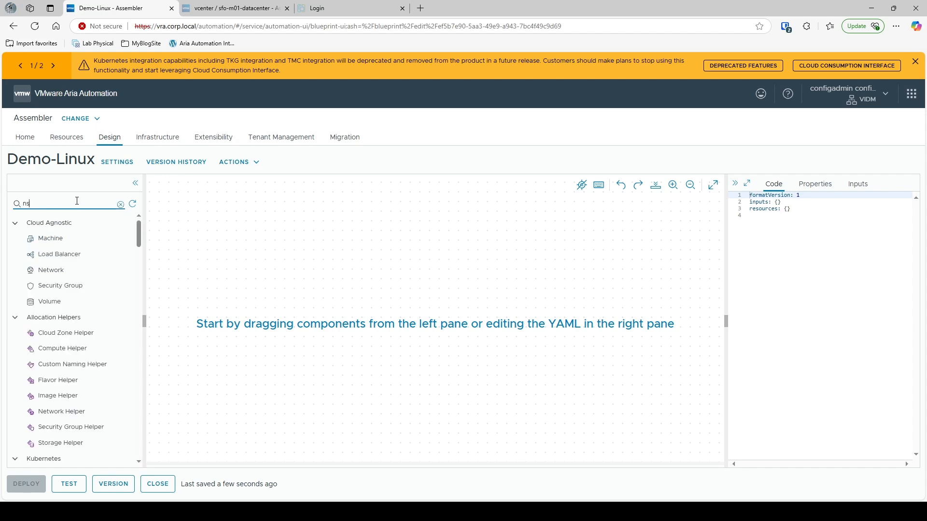
pyautogui.press('BackSpace')
pyautogui.press('BackSpace')
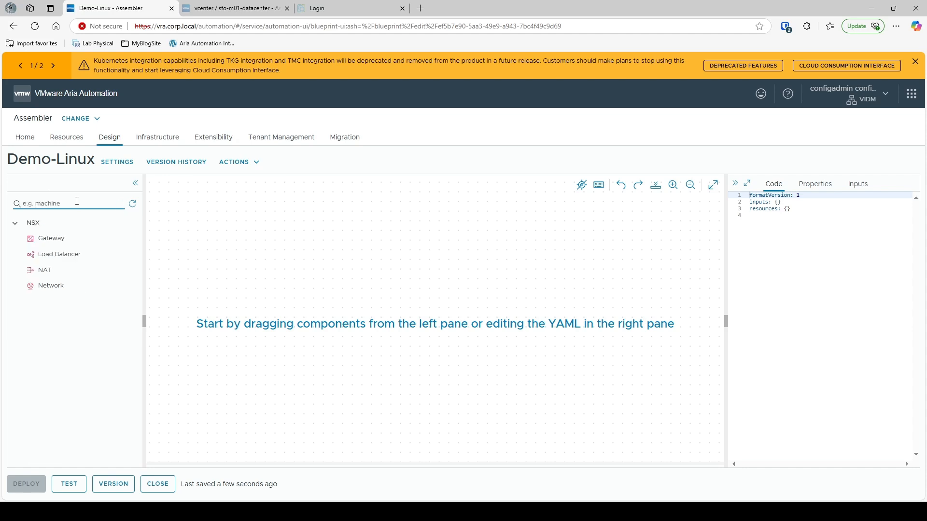
pyautogui.write('aws')
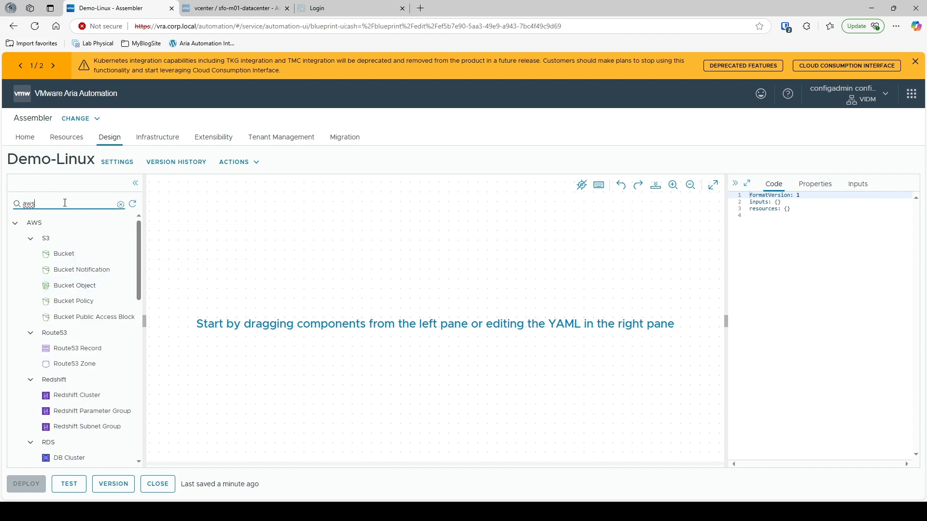
# Search the components for machine and place a vSphere Machine in the middle of the canvas
pyautogui.moveTo(62, 203); pyautogui.dragTo(4, 203)
pyautogui.write('machine')
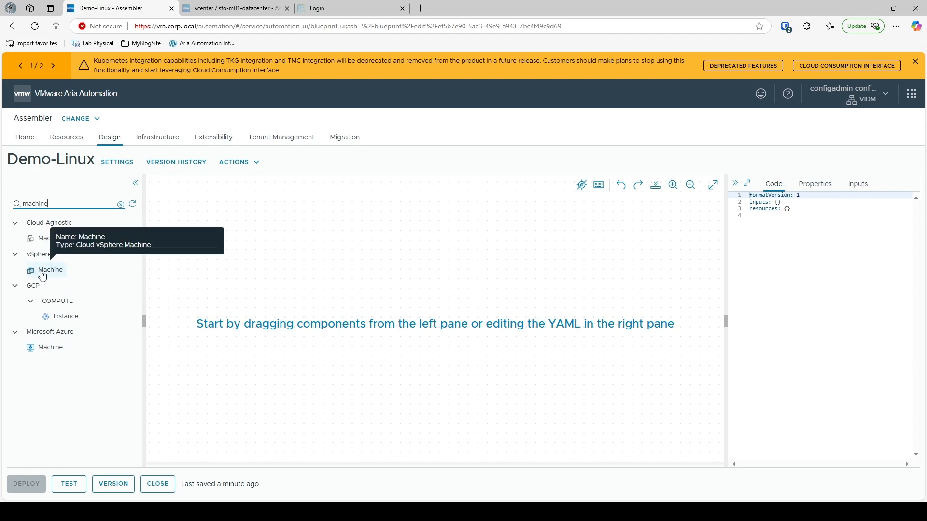
pyautogui.moveTo(43, 275); pyautogui.dragTo(406, 323)
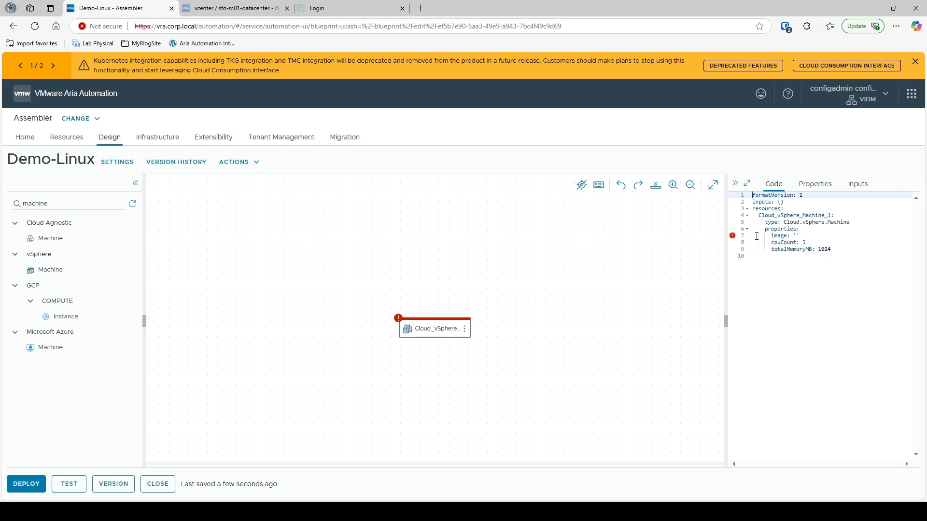
# Clear the vSphere machine's empty-quoted image value in the YAML and bring up the image suggestions
pyautogui.moveTo(733, 240)
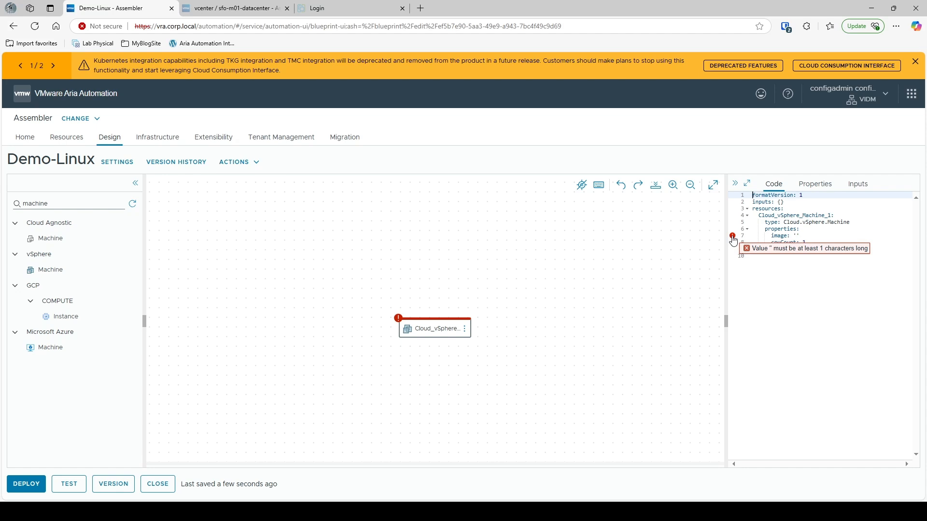
pyautogui.click(808, 238)
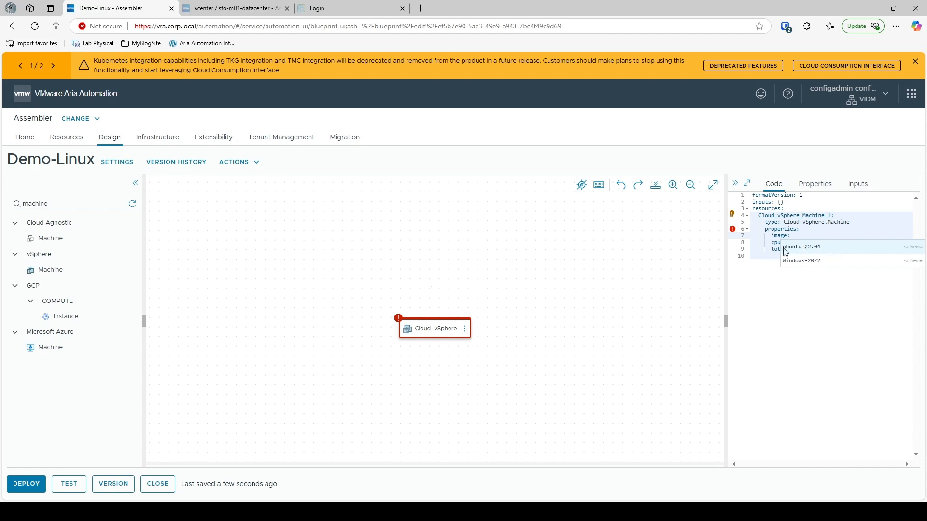
pyautogui.write('f')
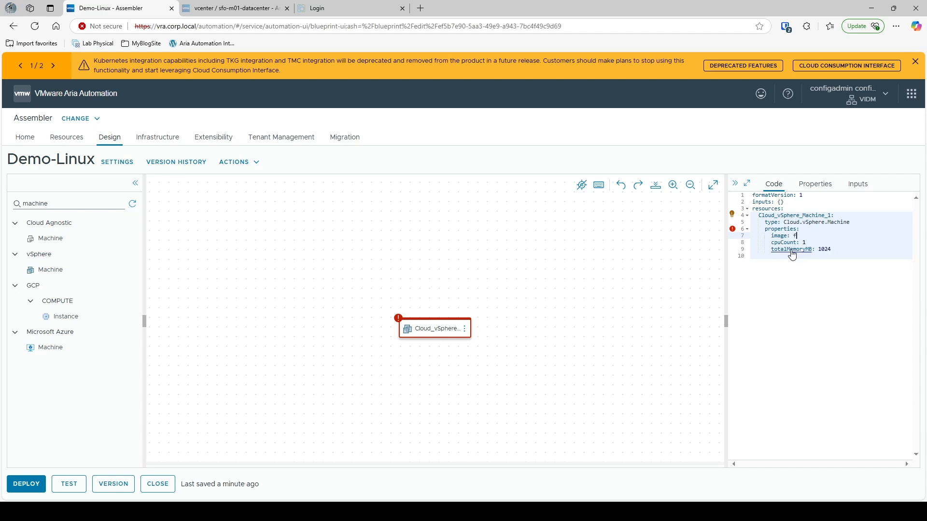
pyautogui.press('BackSpace')
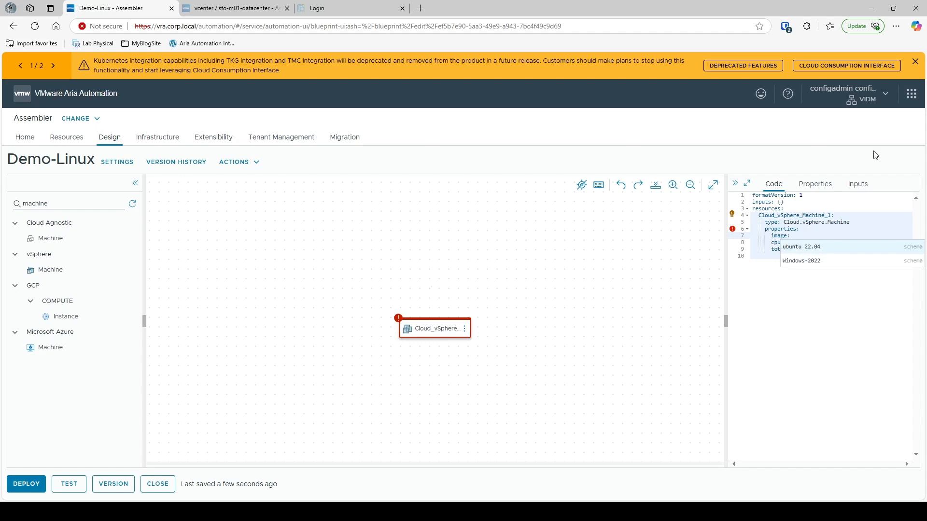
# Open Assembler in a second browser tab and display the infrastructure's image mappings
pyautogui.click(912, 95)
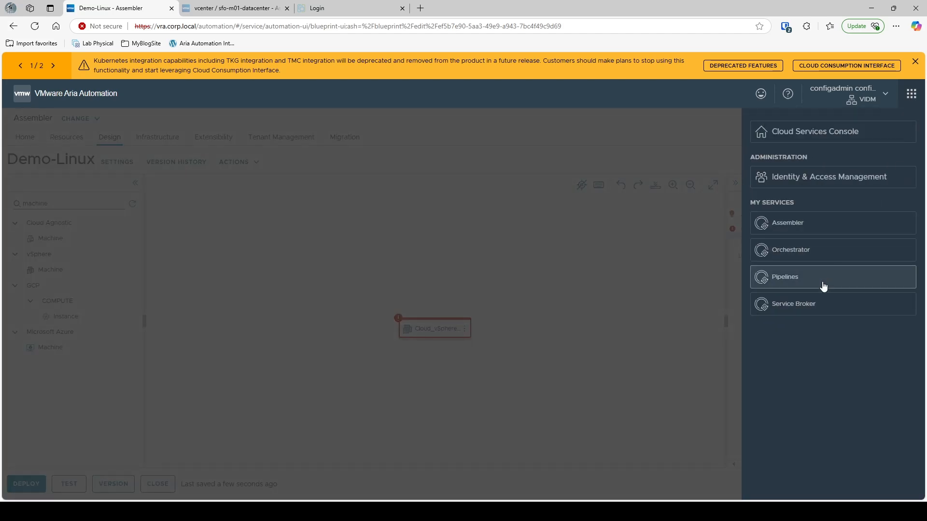
pyautogui.click(820, 233)
pyautogui.click(215, 9)
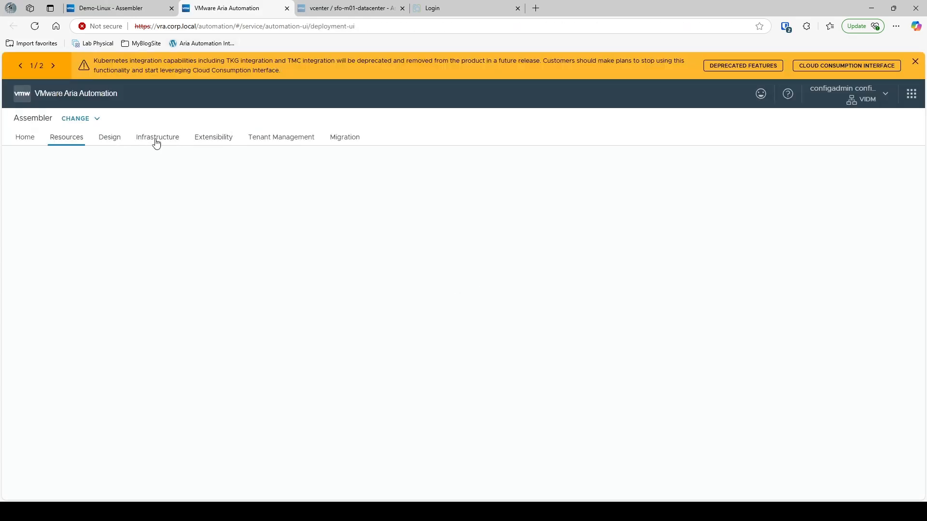
pyautogui.click(155, 139)
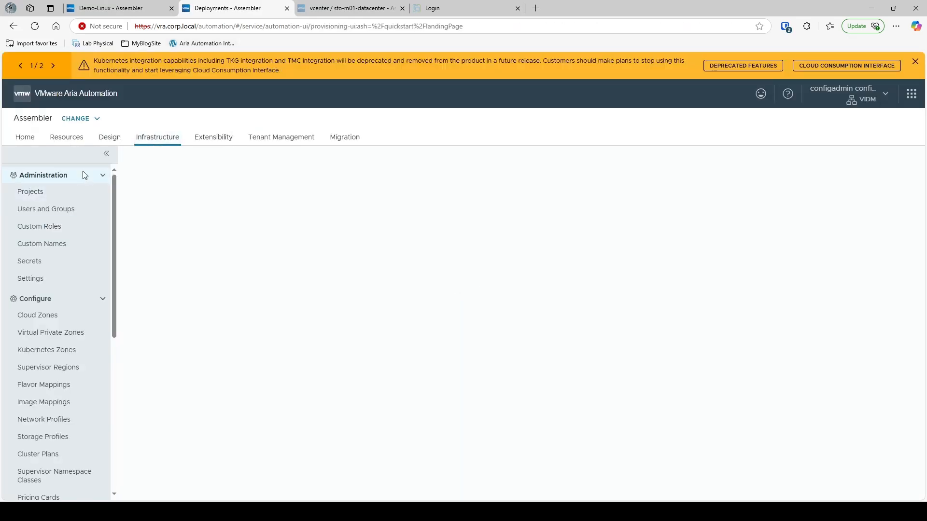
pyautogui.click(35, 403)
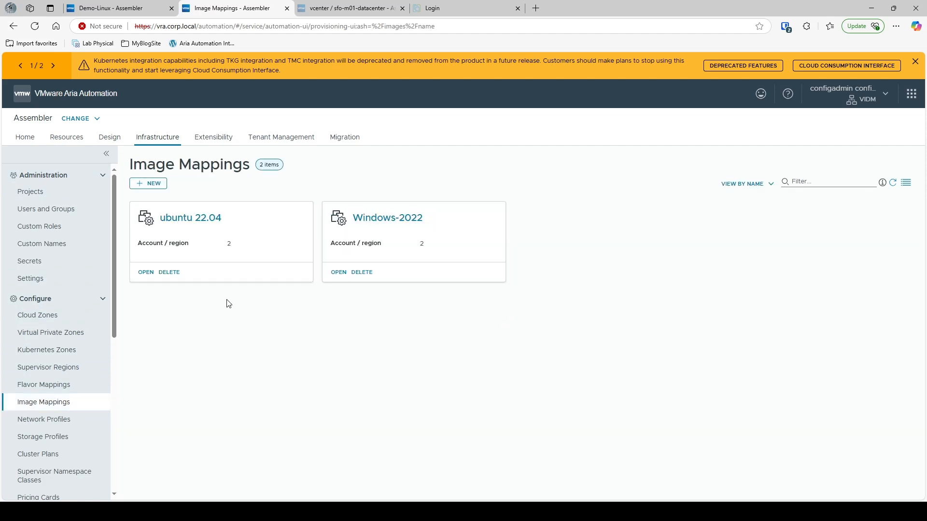
# Set the vSphere machine's image to ubuntu 22.04 in the Demo-Linux YAML, checking the ubuntu 22.04 image mapping in the other tab
pyautogui.click(164, 7)
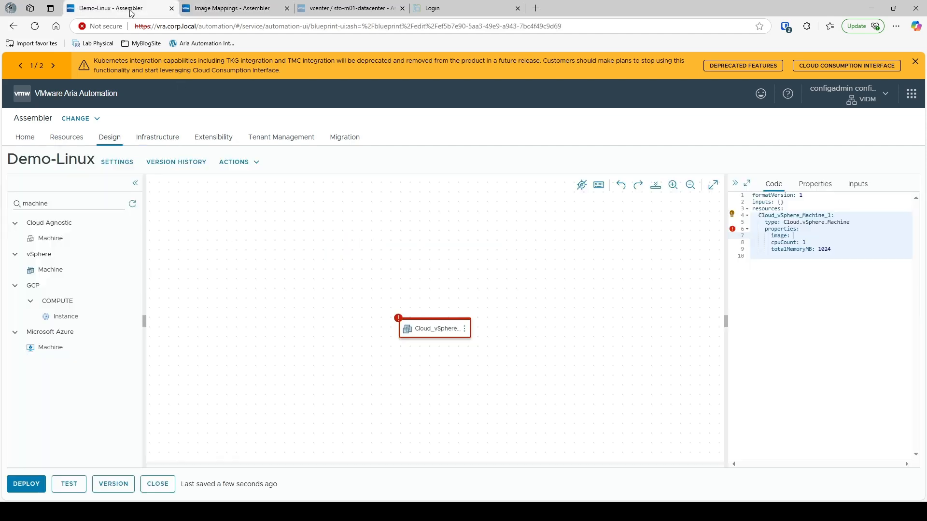
pyautogui.write('u')
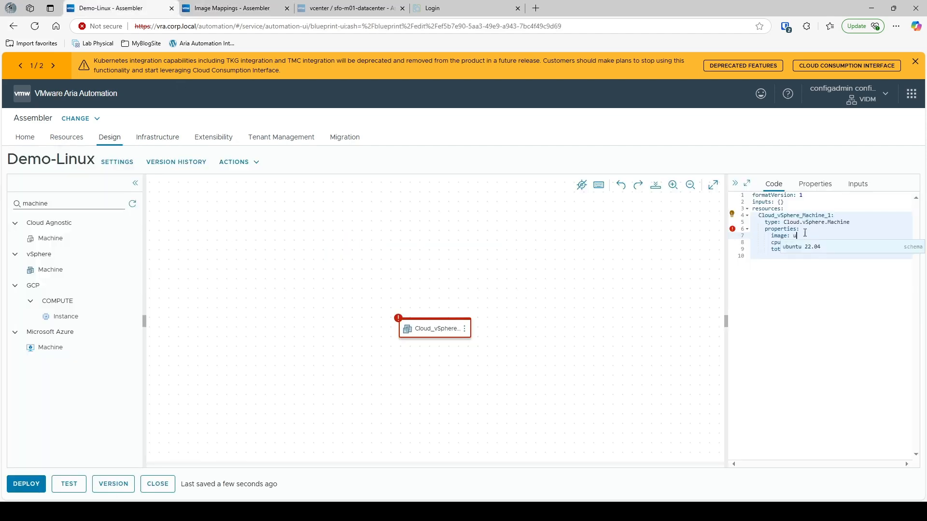
pyautogui.click(234, 8)
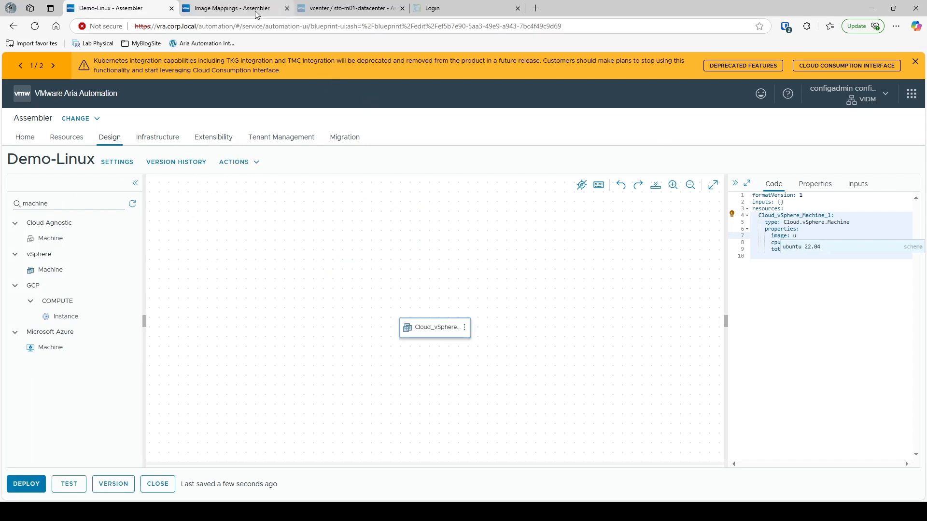
pyautogui.click(177, 221)
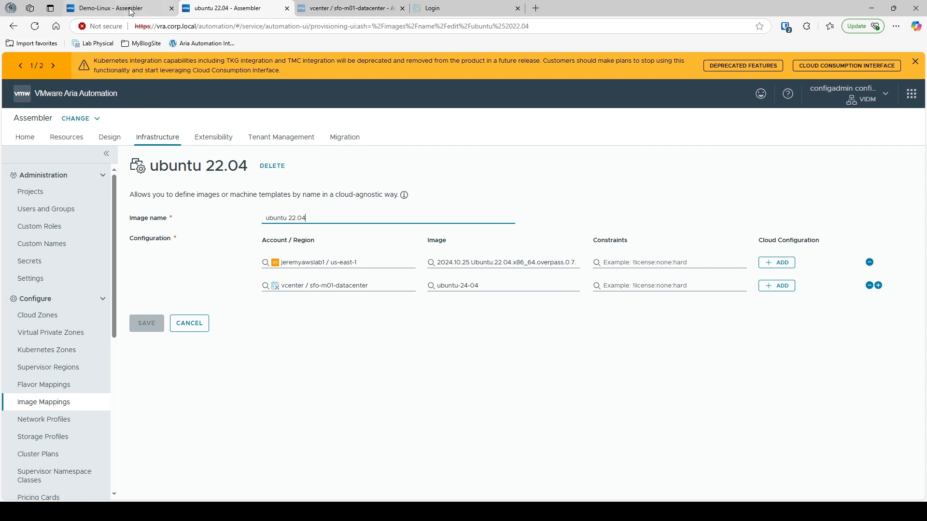
pyautogui.click(111, 9)
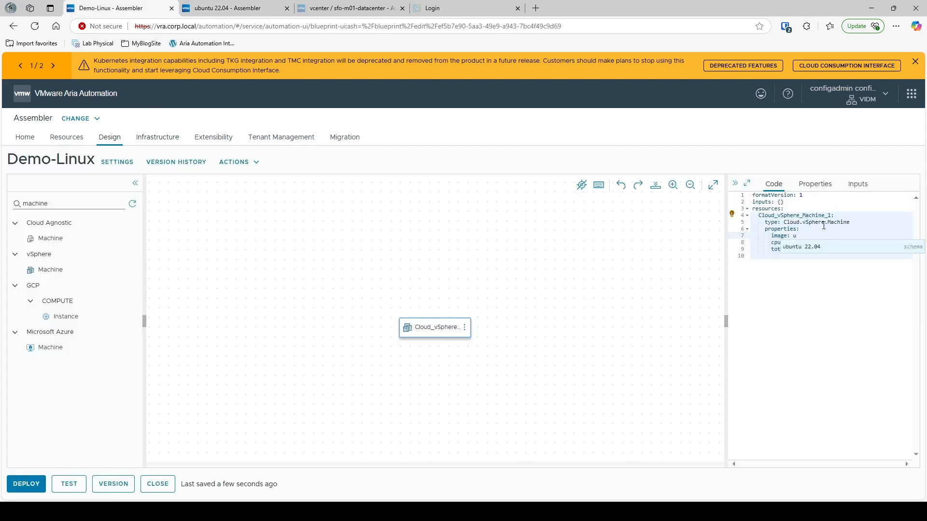
pyautogui.click(802, 247)
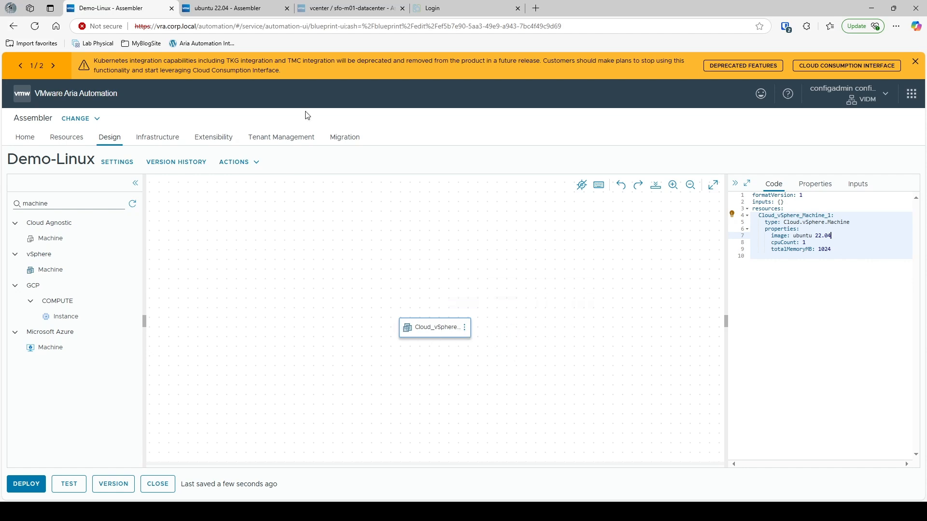
# Examine the vCenter image entry of the ubuntu 22.04 image mapping, close it without saving, and return to the Demo-Linux template
pyautogui.click(242, 10)
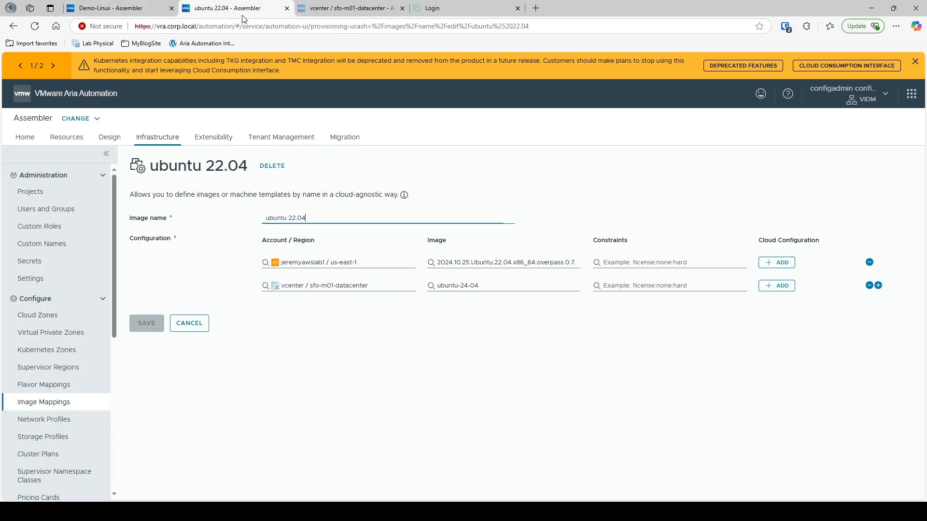
pyautogui.click(484, 286)
pyautogui.click(189, 323)
pyautogui.click(120, 10)
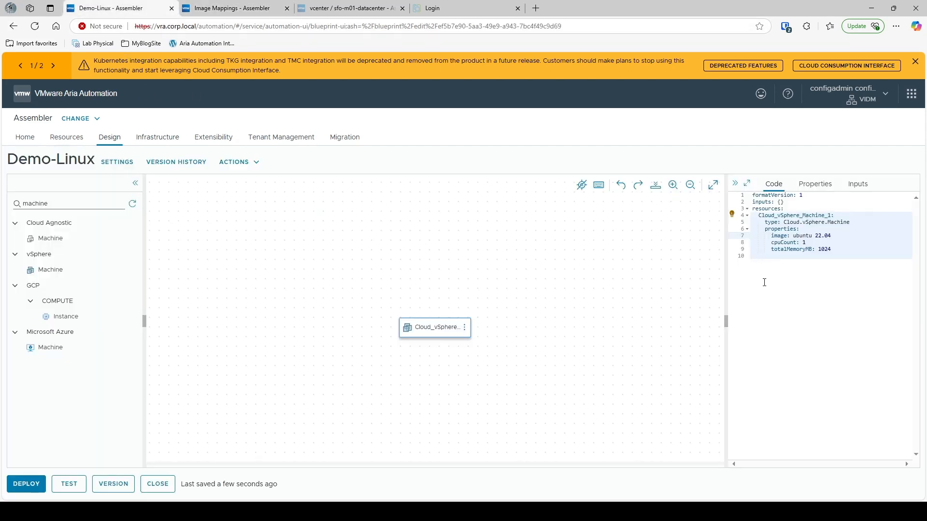
# Set the vSphere machine's cpuCount to 2 and totalMemoryMB to 2048 in the YAML
pyautogui.click(841, 285)
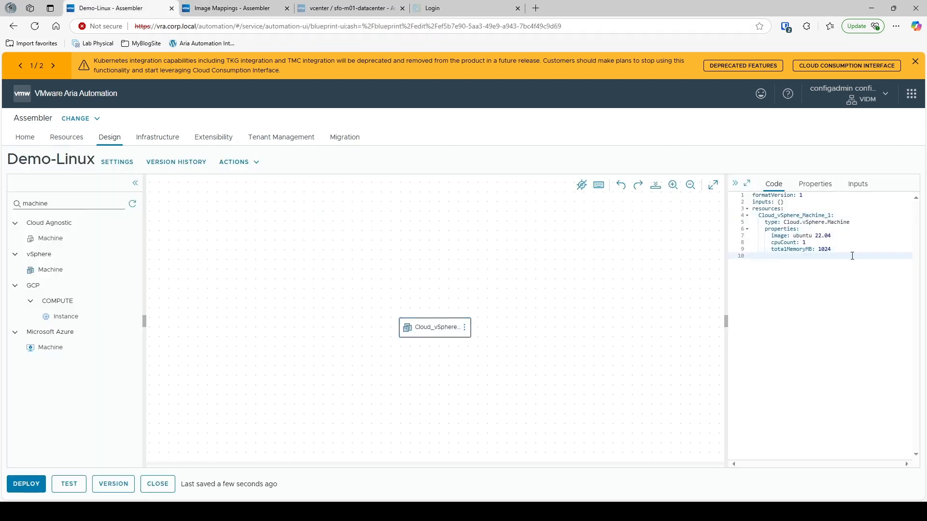
pyautogui.click(817, 242)
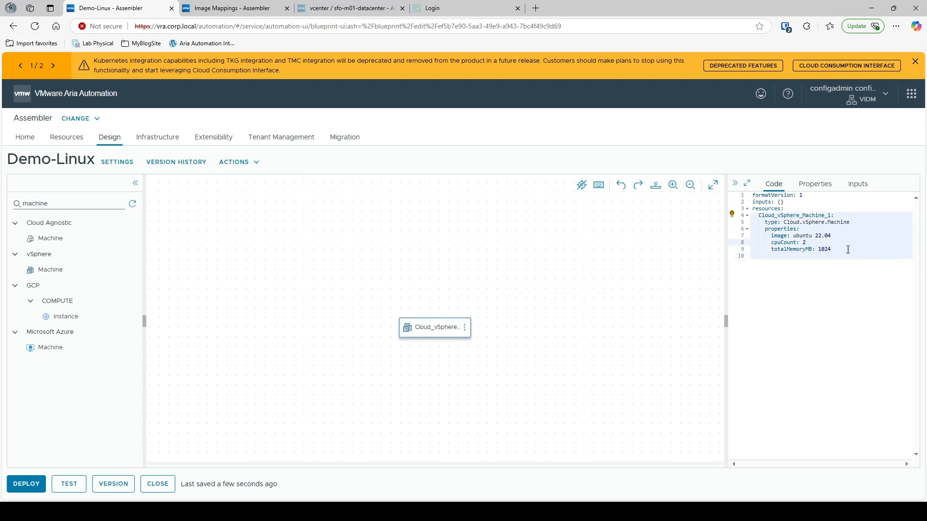
pyautogui.doubleClick(825, 249)
pyautogui.write('2048')
# Replace the vSphere machine's cpuCount and totalMemoryMB lines in the YAML with an empty flavor property
pyautogui.hotkey('shift', 'Up')
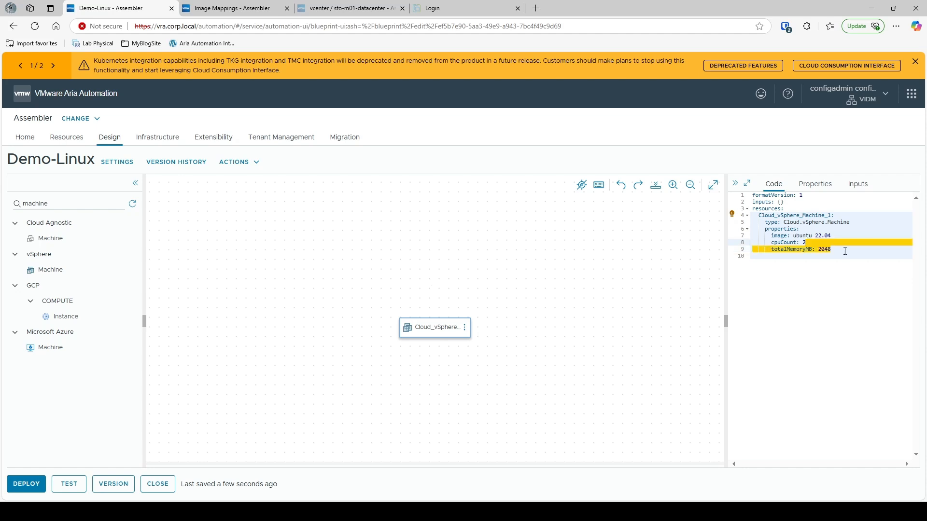
pyautogui.hotkey('shift', 'Home')
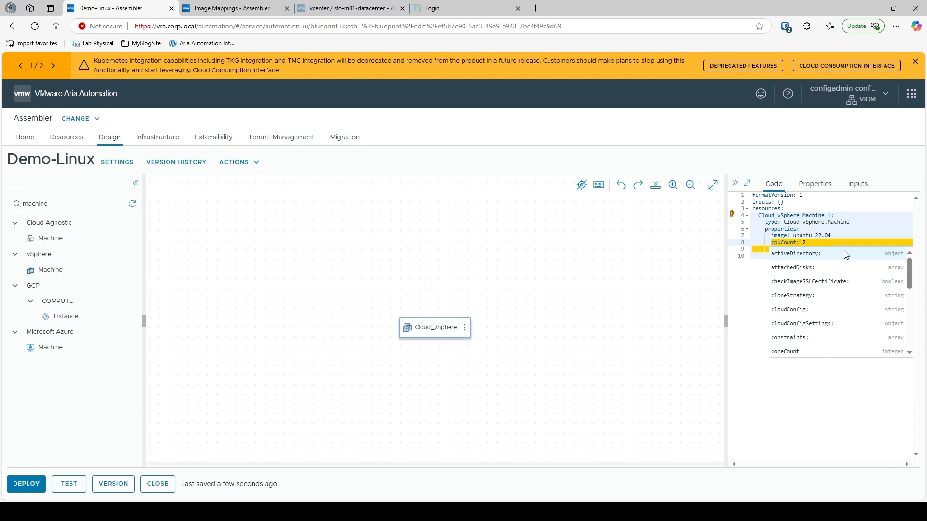
pyautogui.write('flavor:')
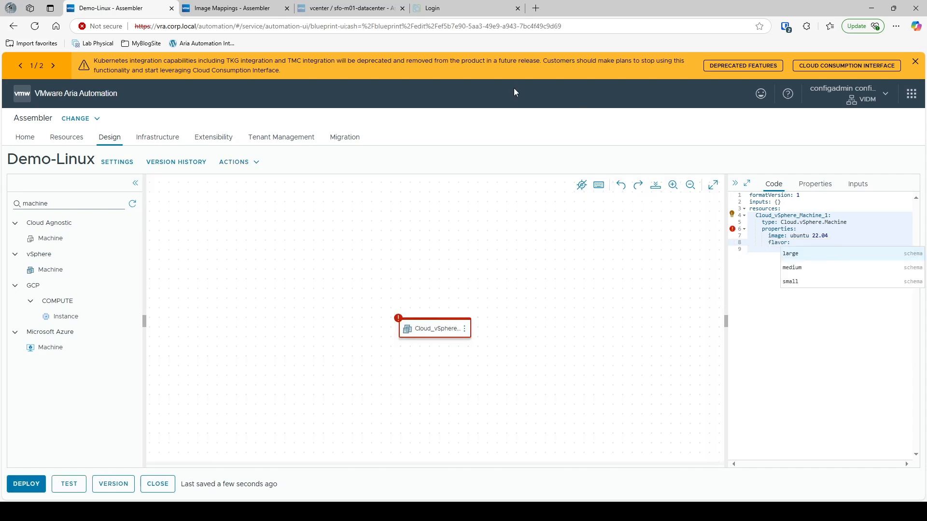
# Examine the account and size values of the small and medium flavor mappings in the other Assembler tab, leaving both unsaved
pyautogui.click(232, 8)
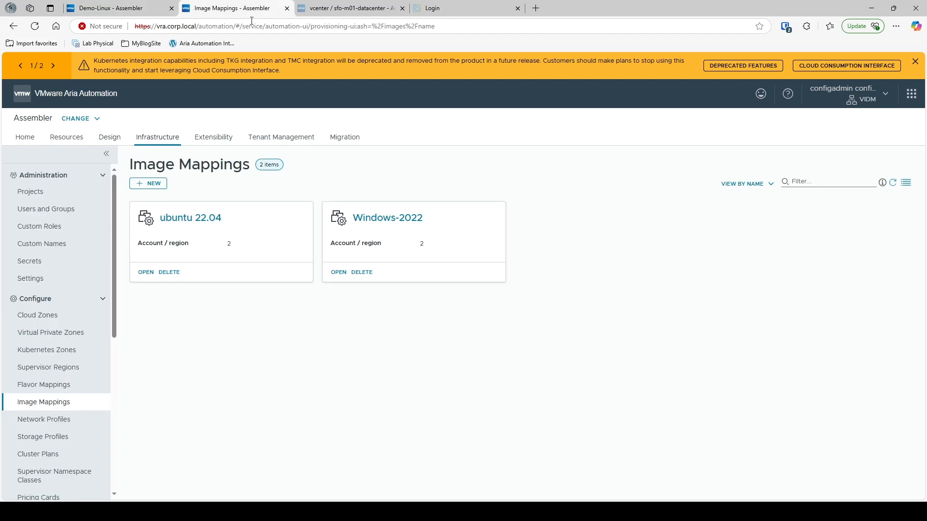
pyautogui.click(34, 387)
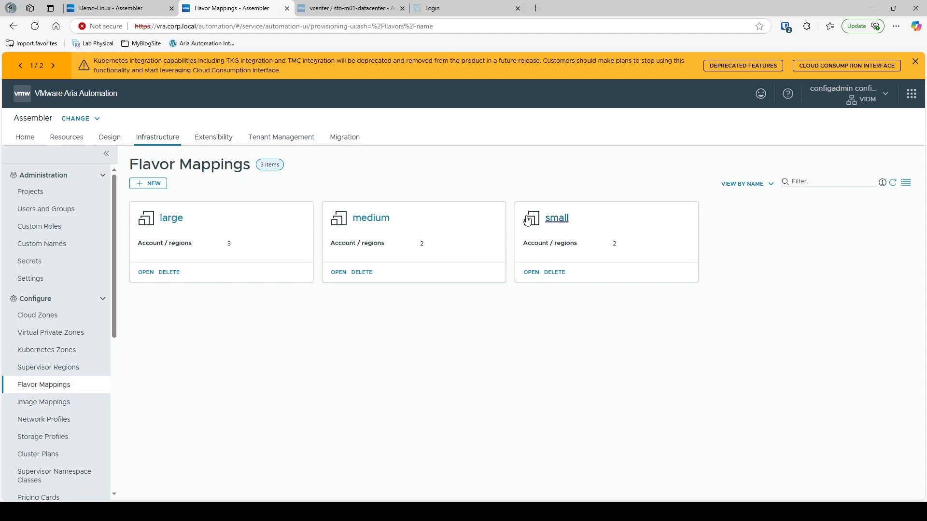
pyautogui.click(556, 220)
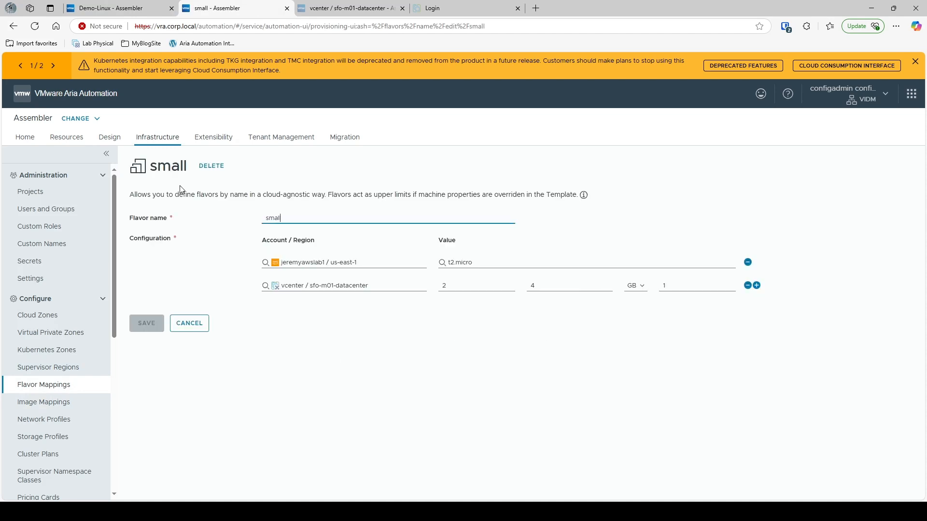
pyautogui.doubleClick(301, 218)
pyautogui.click(492, 359)
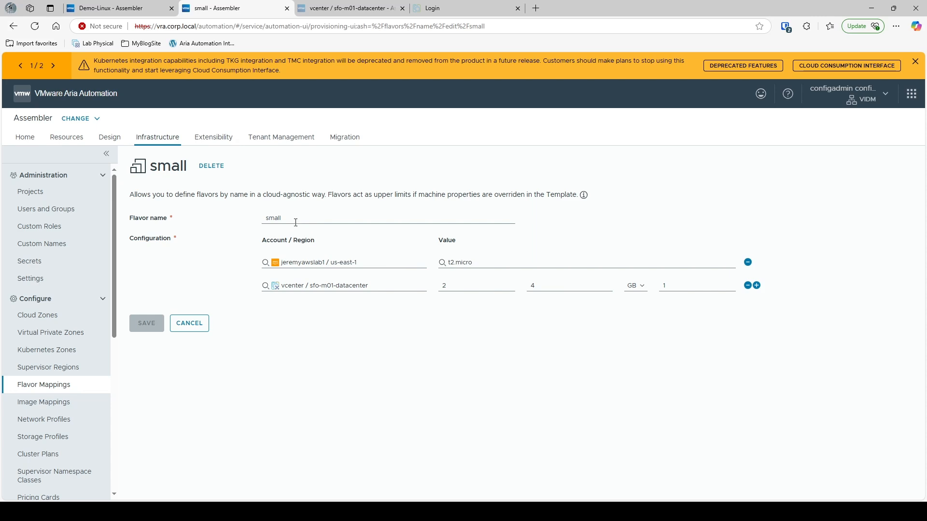
pyautogui.doubleClick(274, 220)
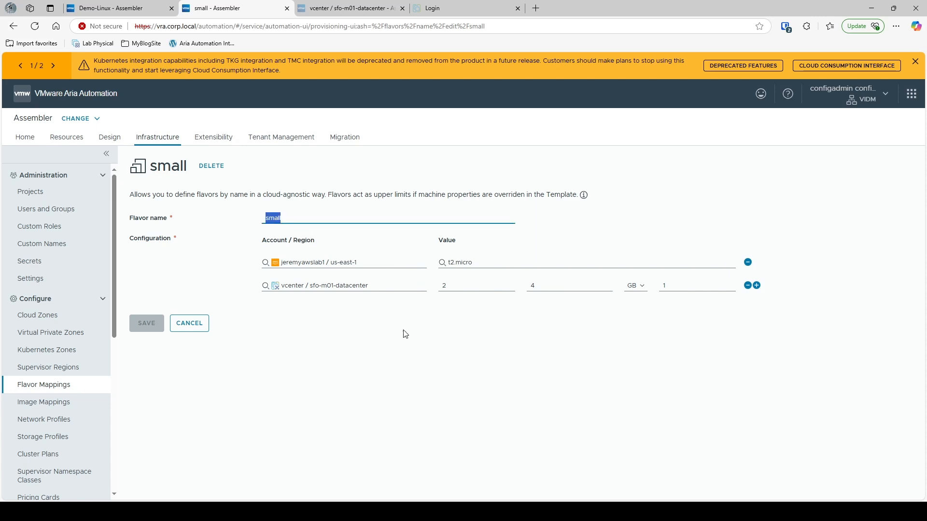
pyautogui.click(437, 330)
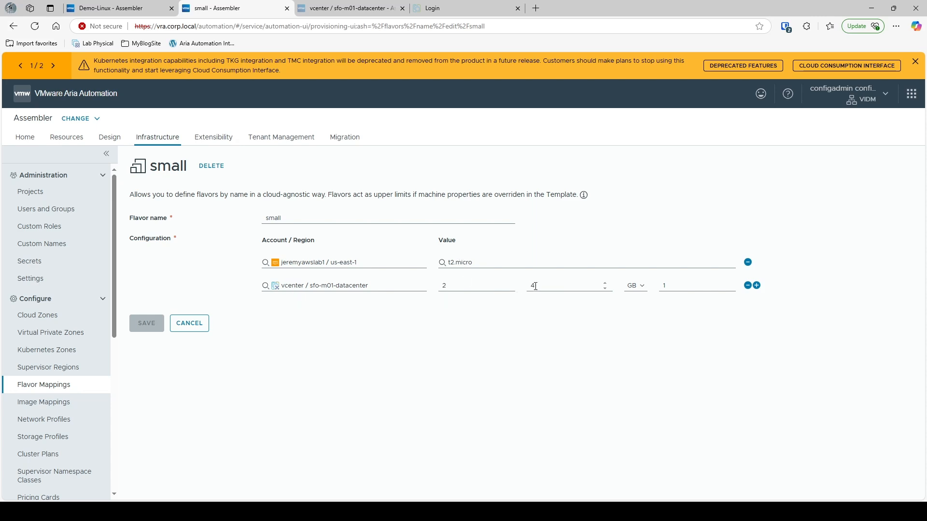
pyautogui.click(666, 286)
pyautogui.write('1')
pyautogui.moveTo(292, 217); pyautogui.dragTo(247, 223)
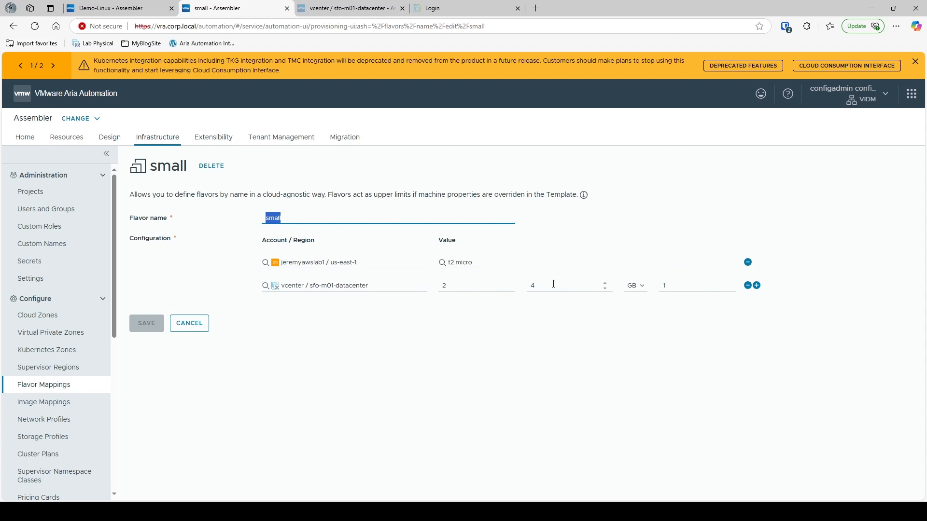
pyautogui.click(190, 323)
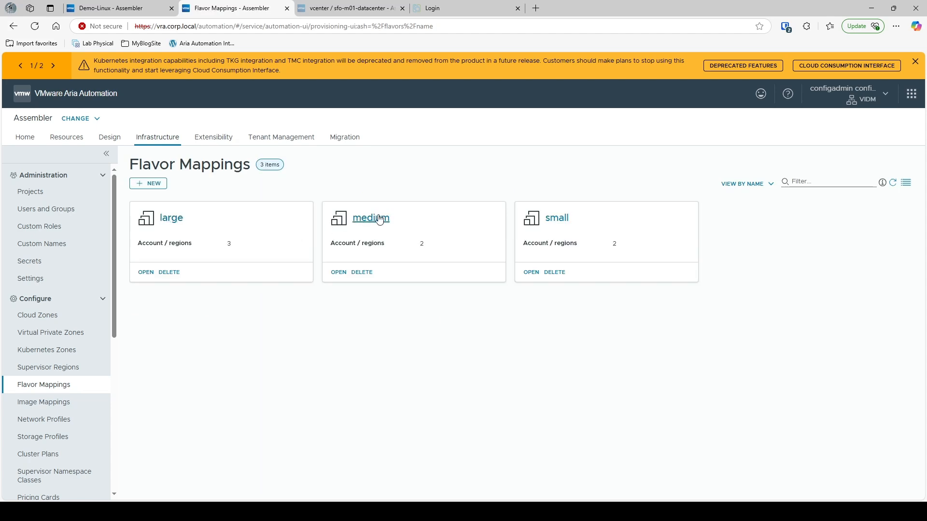
pyautogui.click(366, 220)
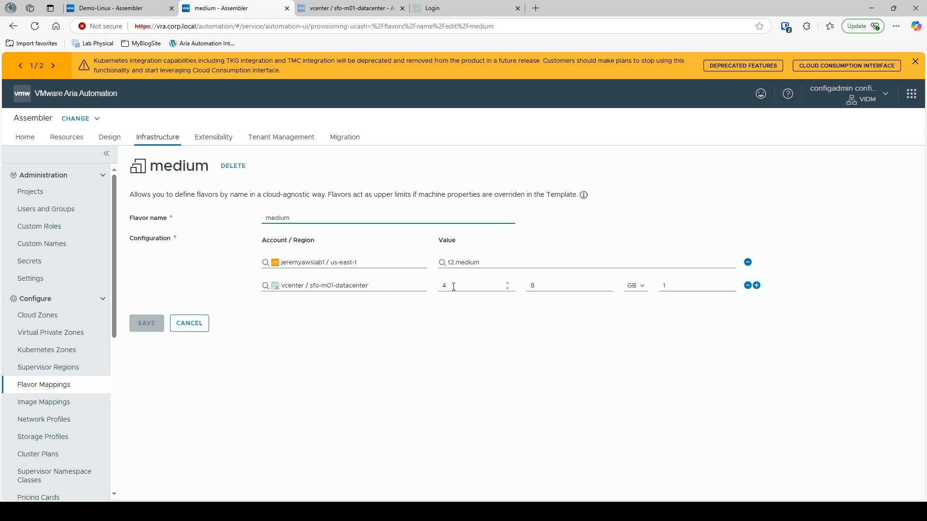
pyautogui.click(193, 324)
# Return to the Demo-Linux template and set the vSphere machine's flavor to small in the YAML
pyautogui.click(116, 8)
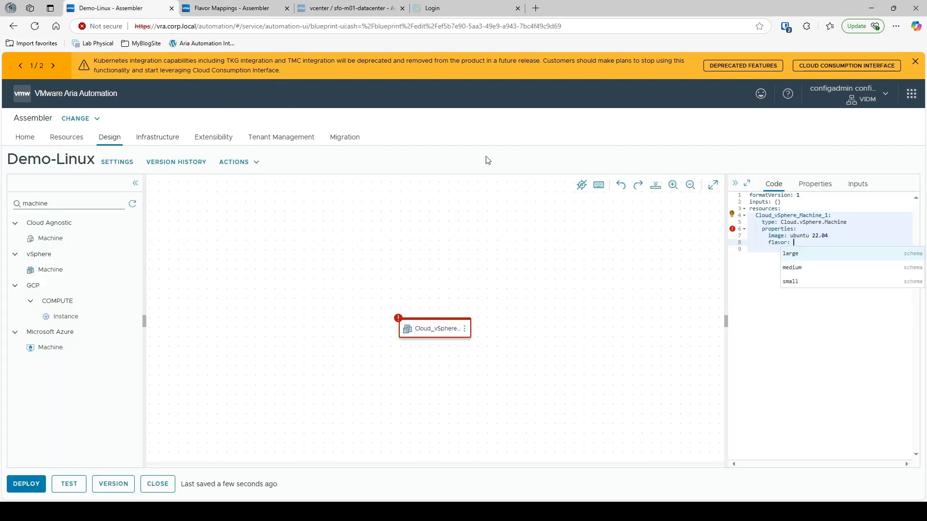
pyautogui.click(798, 284)
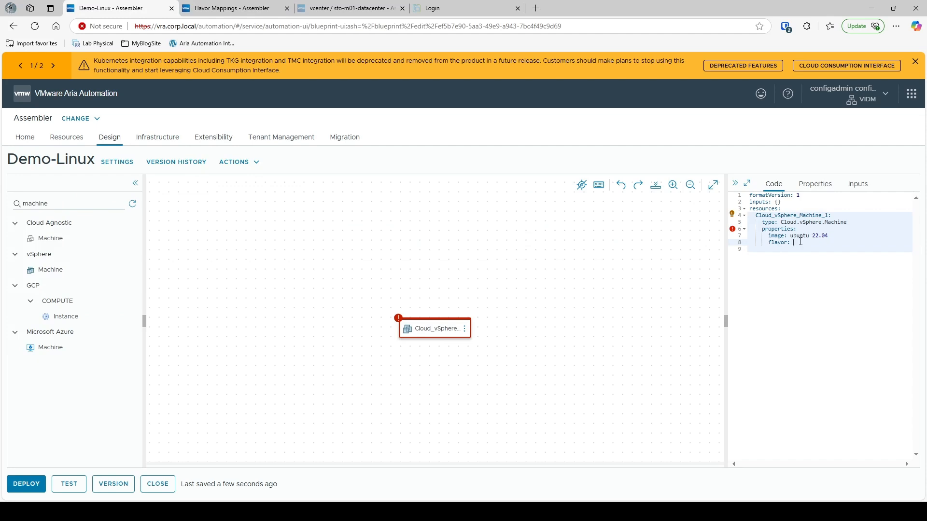
pyautogui.write('small')
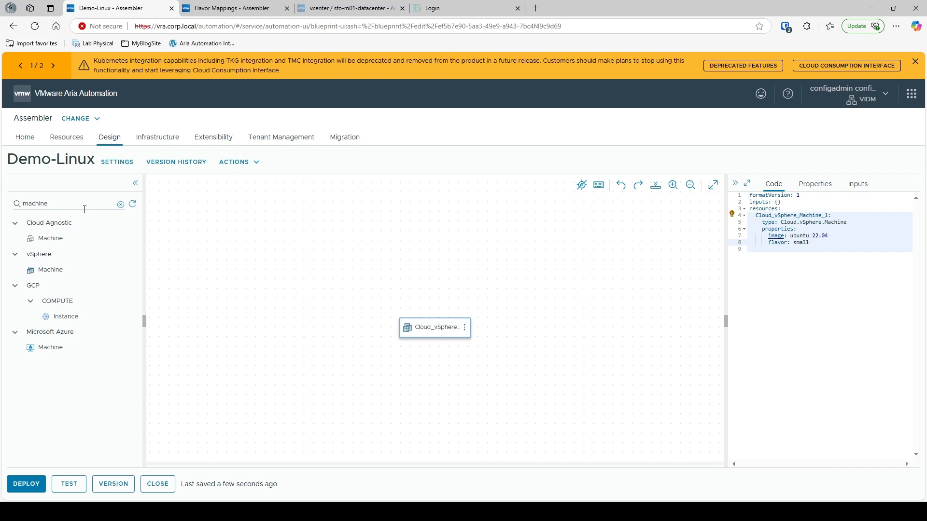
# Search the components for network, place a vSphere Network on the canvas, and connect the vSphere machine to it
pyautogui.doubleClick(63, 203)
pyautogui.write('network')
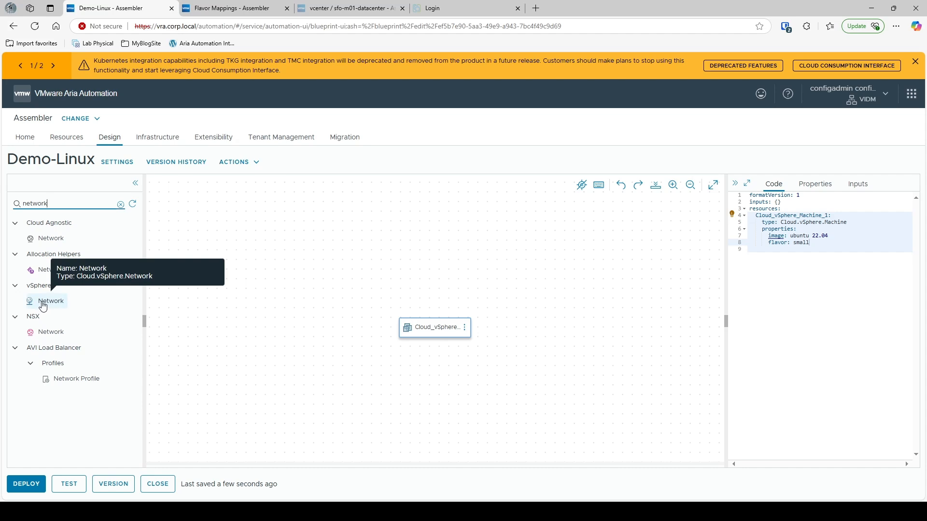
pyautogui.moveTo(42, 306); pyautogui.dragTo(337, 299)
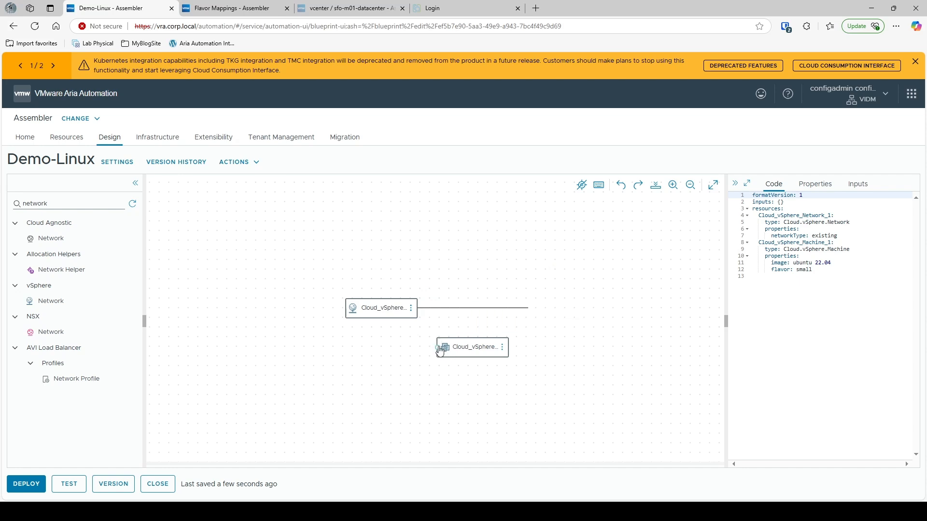
pyautogui.moveTo(438, 349); pyautogui.dragTo(391, 316)
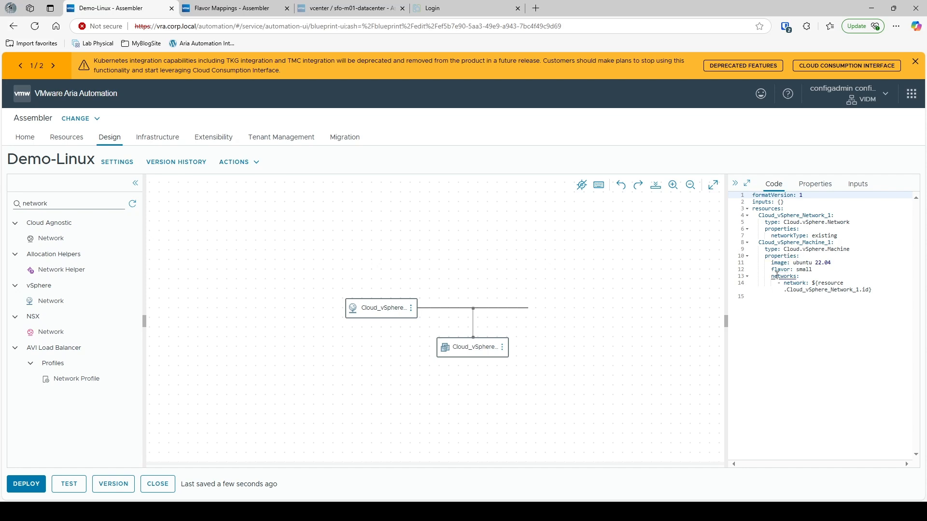
# Widen the code pane and examine the machine's networks reference and the vSphere network resource it points to in the YAML
pyautogui.moveTo(800, 277); pyautogui.dragTo(771, 275)
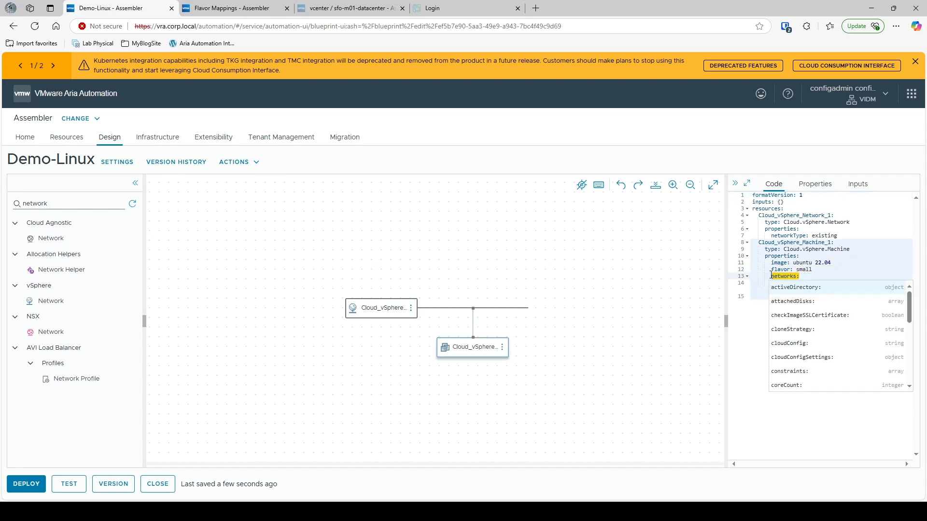
pyautogui.click(769, 402)
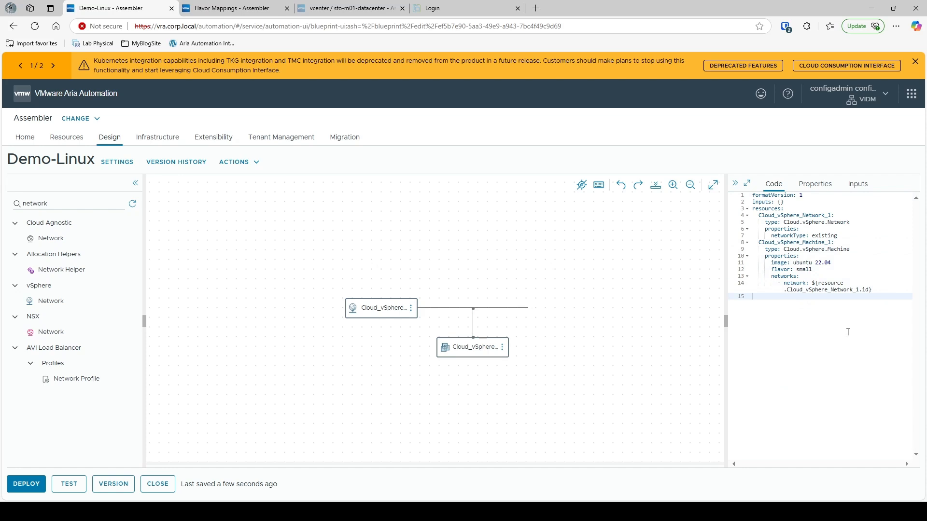
pyautogui.moveTo(726, 321); pyautogui.dragTo(618, 334)
pyautogui.moveTo(738, 218); pyautogui.dragTo(660, 216)
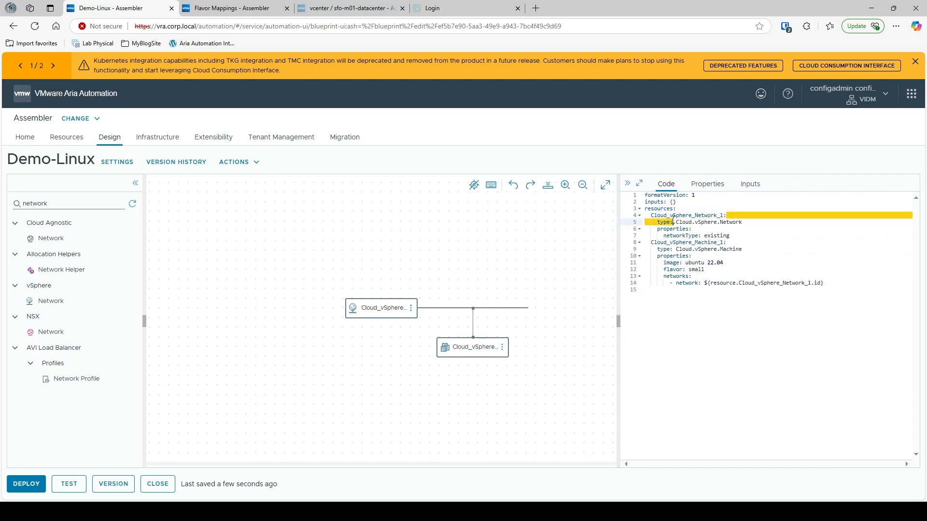
pyautogui.click(829, 285)
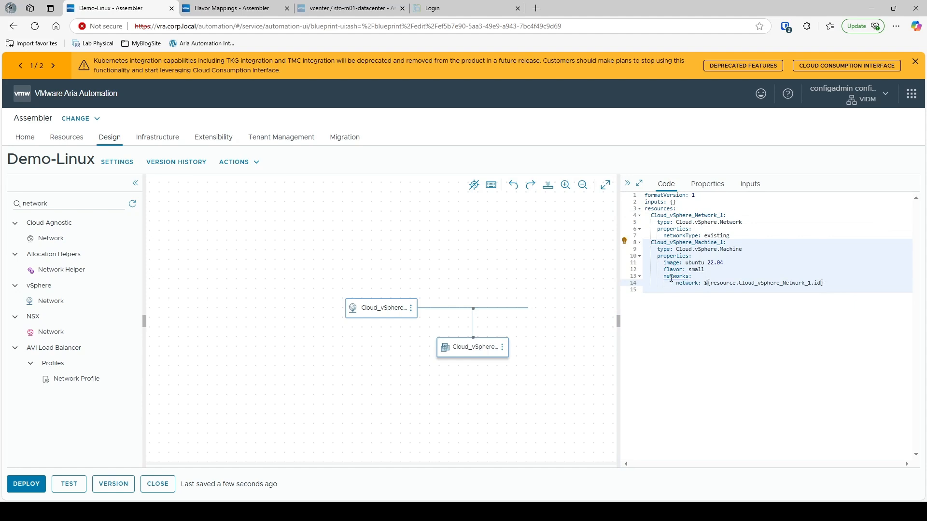
pyautogui.moveTo(803, 284); pyautogui.dragTo(815, 284)
pyautogui.click(736, 218)
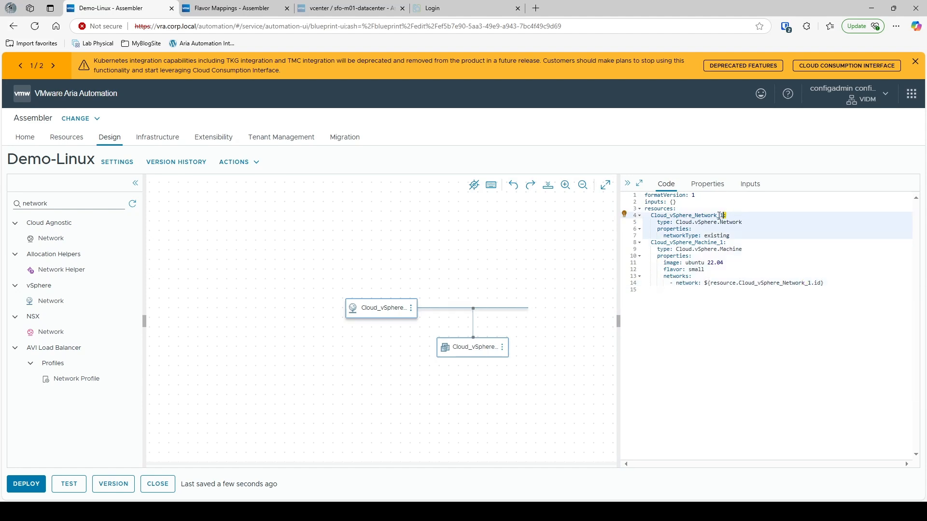
pyautogui.click(837, 342)
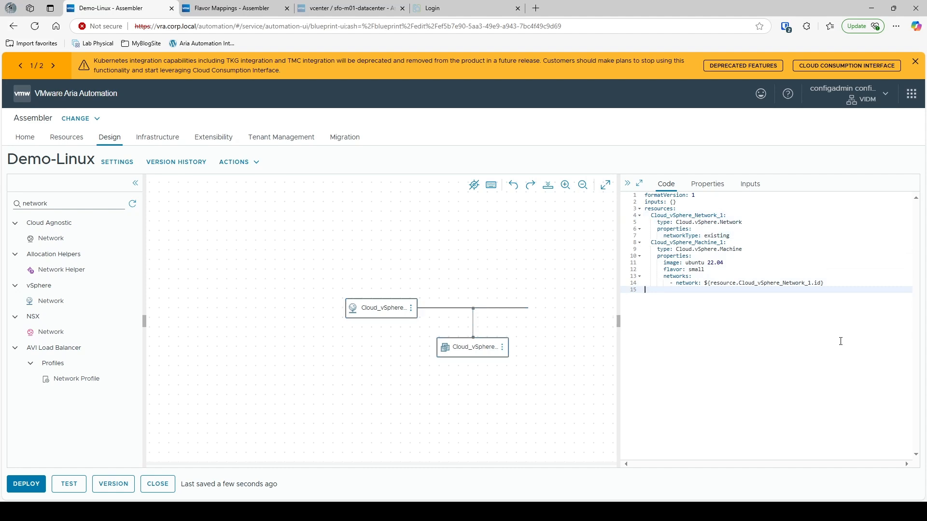
# Search the components for disk, place a vSphere Disk below the vSphere machine, and attach it to the machine
pyautogui.doubleClick(38, 204)
pyautogui.write('disk')
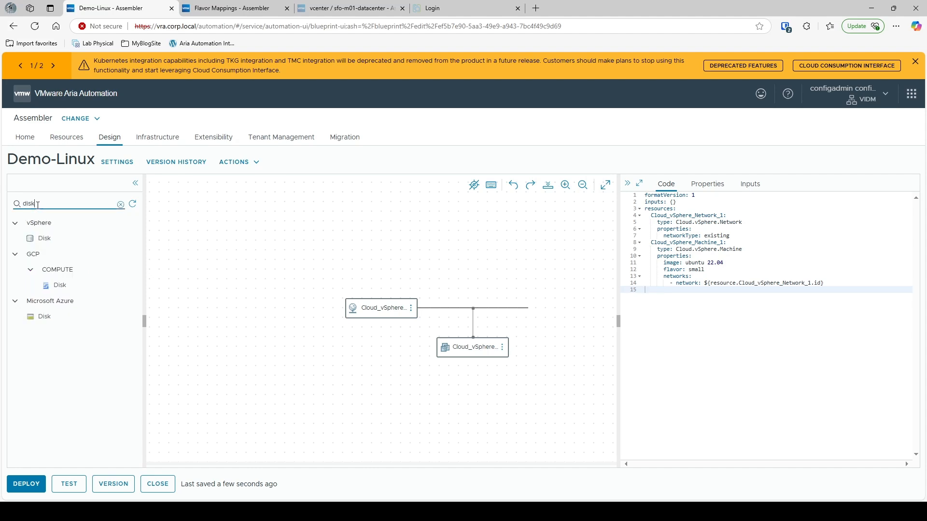
pyautogui.moveTo(41, 238); pyautogui.dragTo(428, 364)
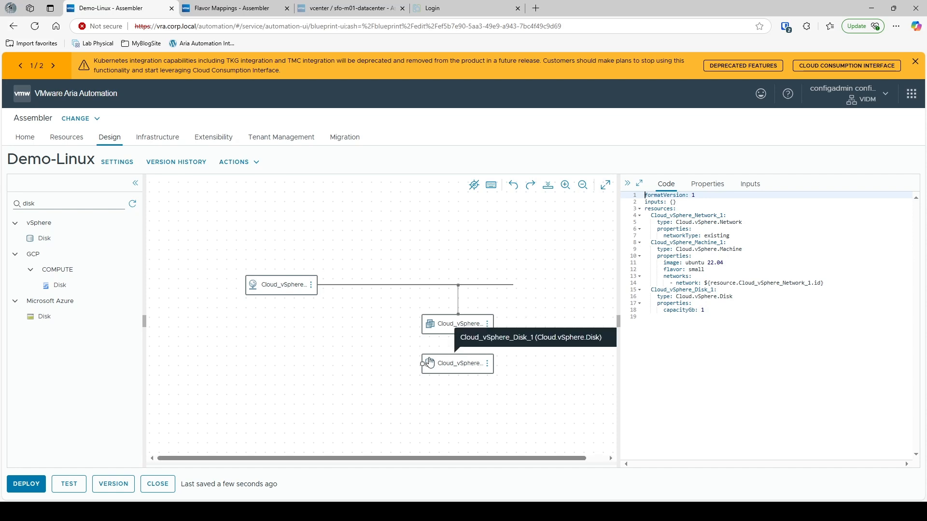
pyautogui.moveTo(423, 360); pyautogui.dragTo(441, 325)
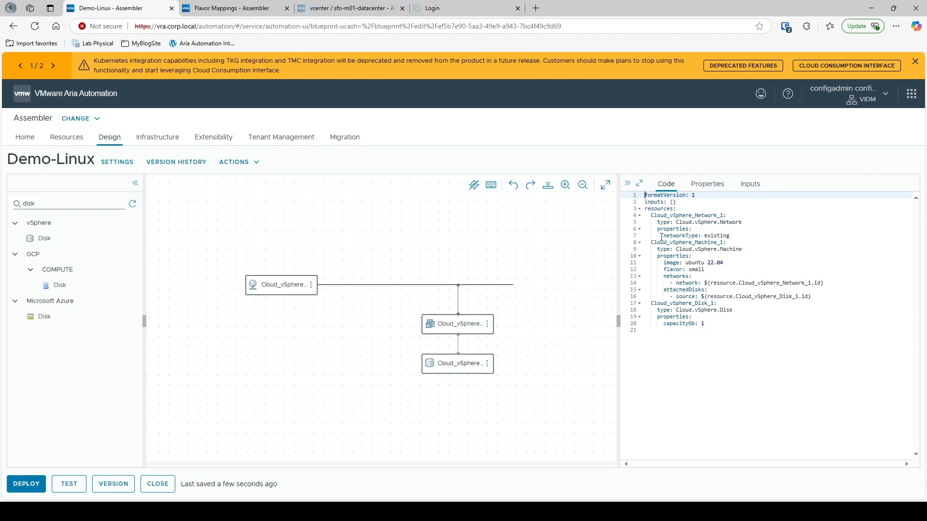
# Examine the machine's attachedDisks entry and the vSphere disk's capacityGb property in the YAML
pyautogui.moveTo(815, 298); pyautogui.dragTo(648, 290)
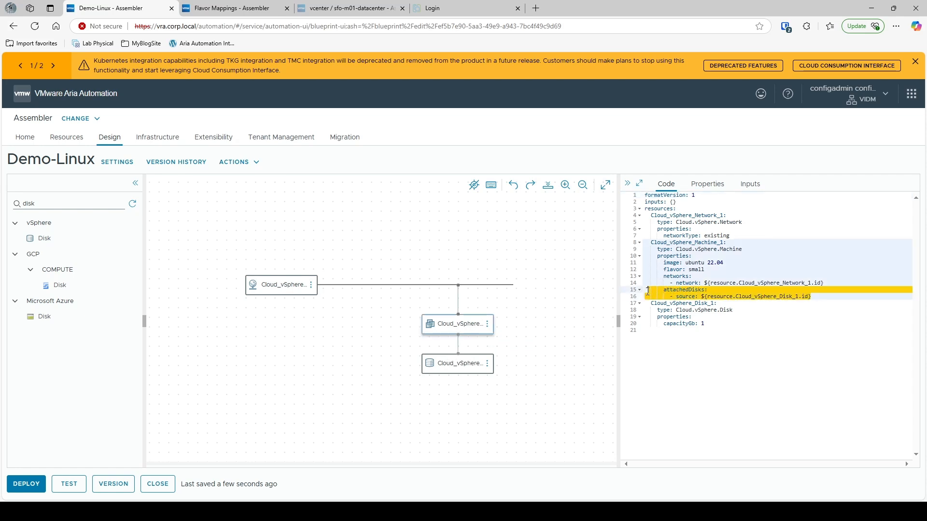
pyautogui.click(748, 341)
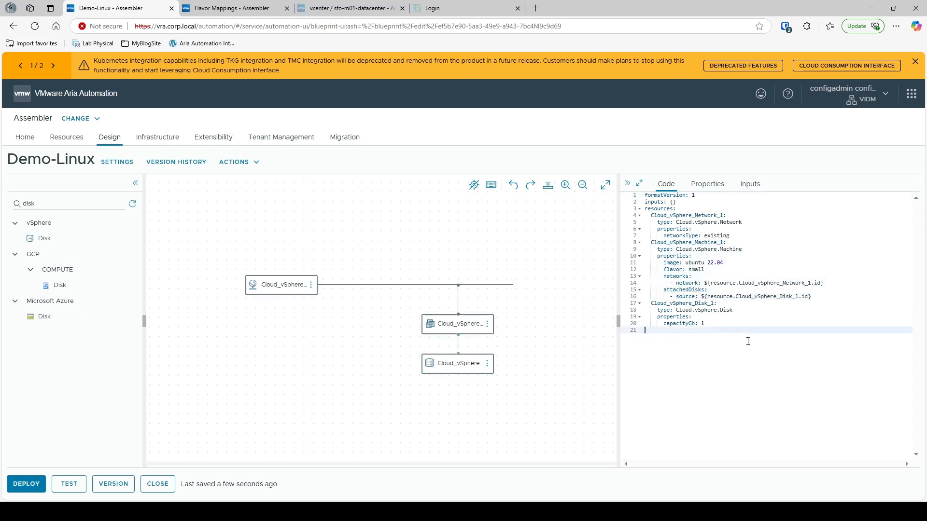
pyautogui.click(703, 324)
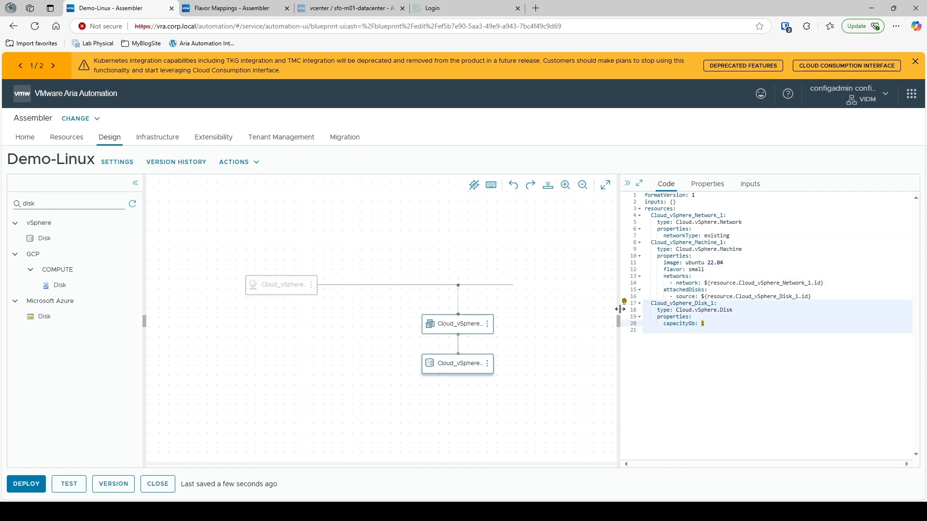
pyautogui.click(731, 363)
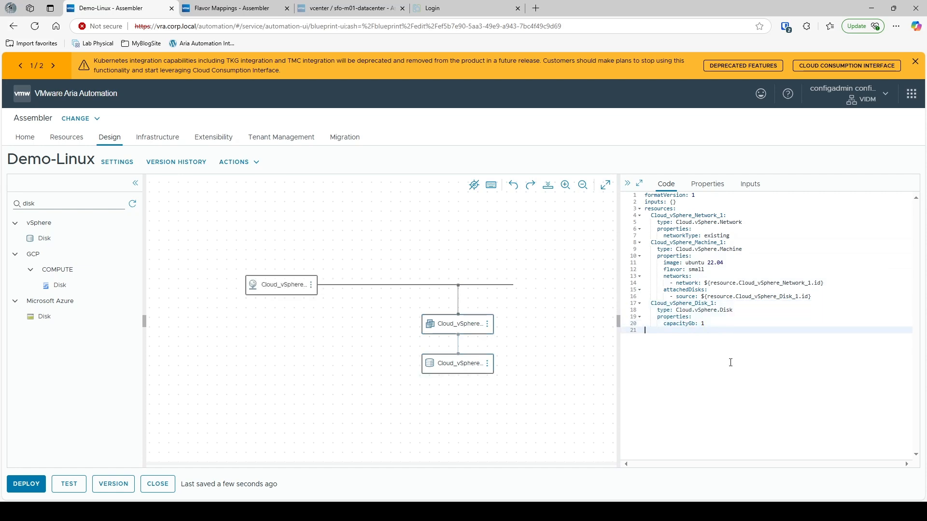
# Browse the vSphere disk's optional parameters in the code editor and insert SCSIController into its YAML properties
pyautogui.click(719, 303)
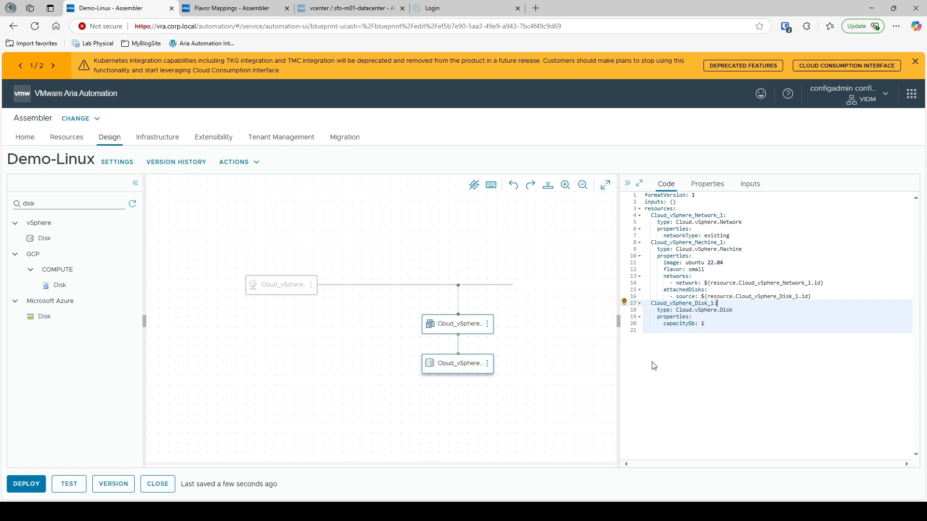
pyautogui.click(625, 305)
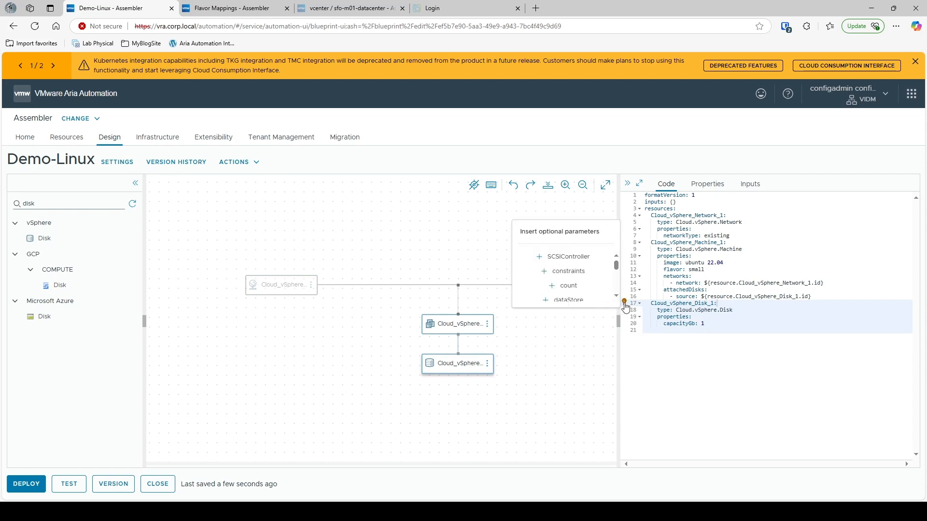
pyautogui.scroll(-1, 606, 270)
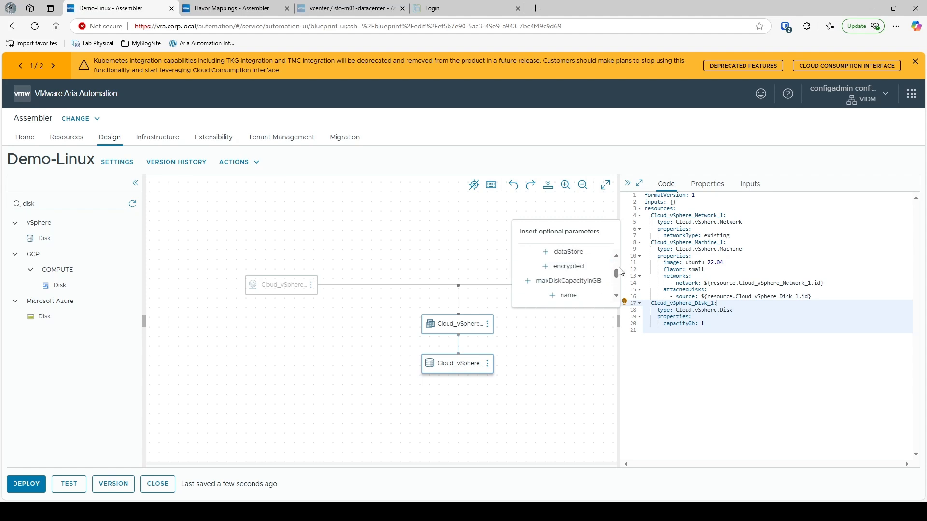
pyautogui.scroll(2, 621, 272)
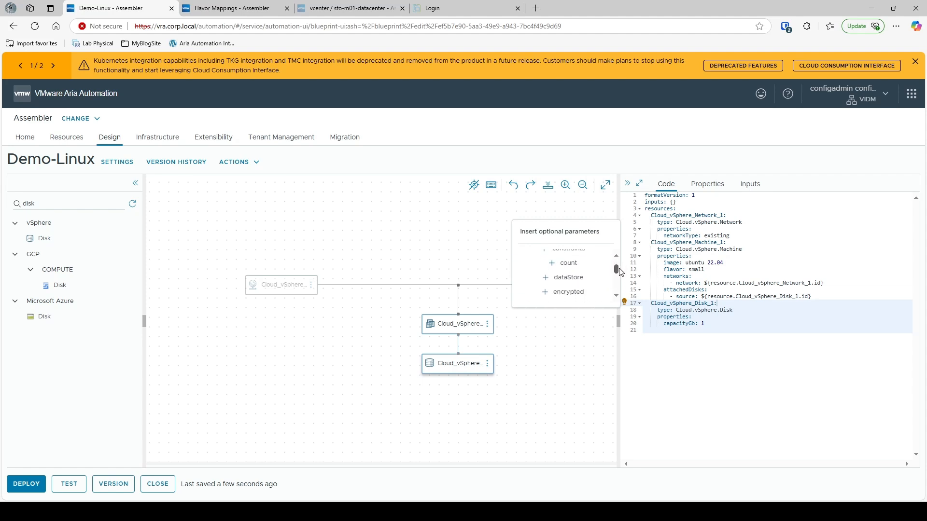
pyautogui.scroll(-5, 622, 271)
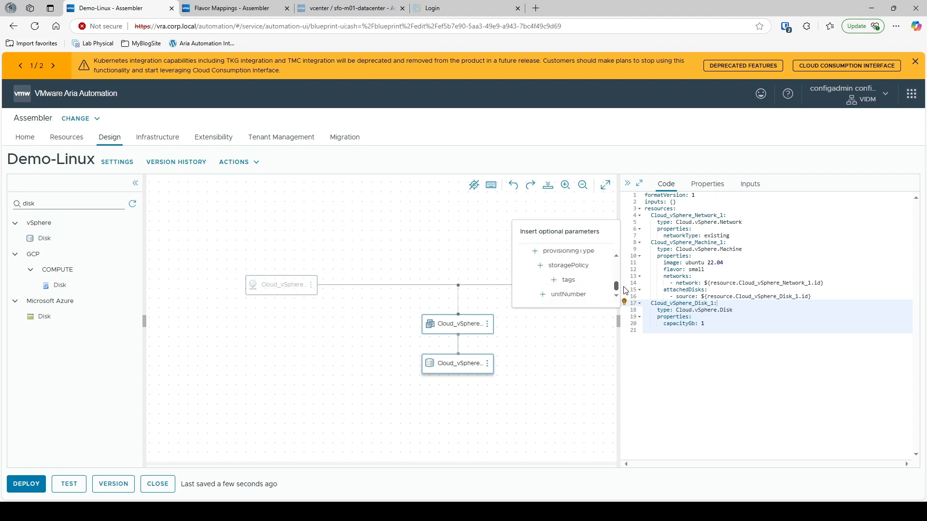
pyautogui.scroll(5, 625, 290)
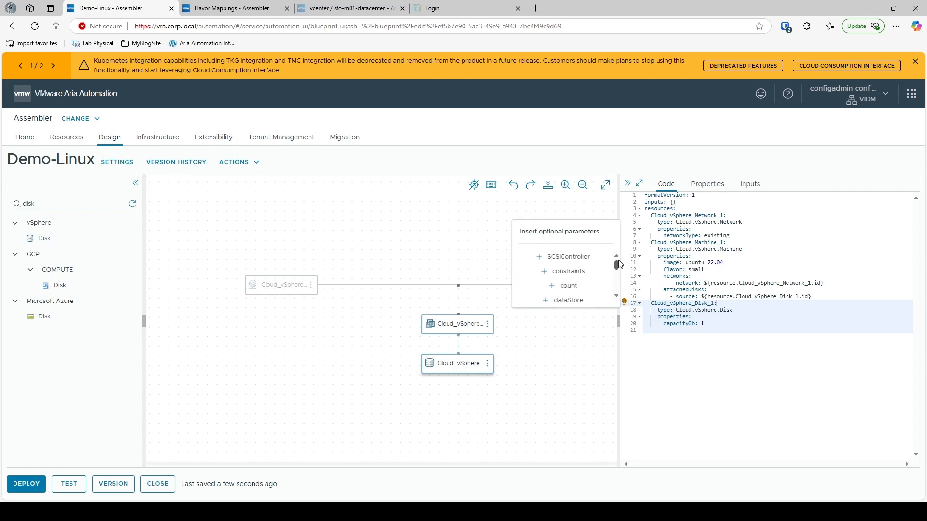
pyautogui.click(541, 258)
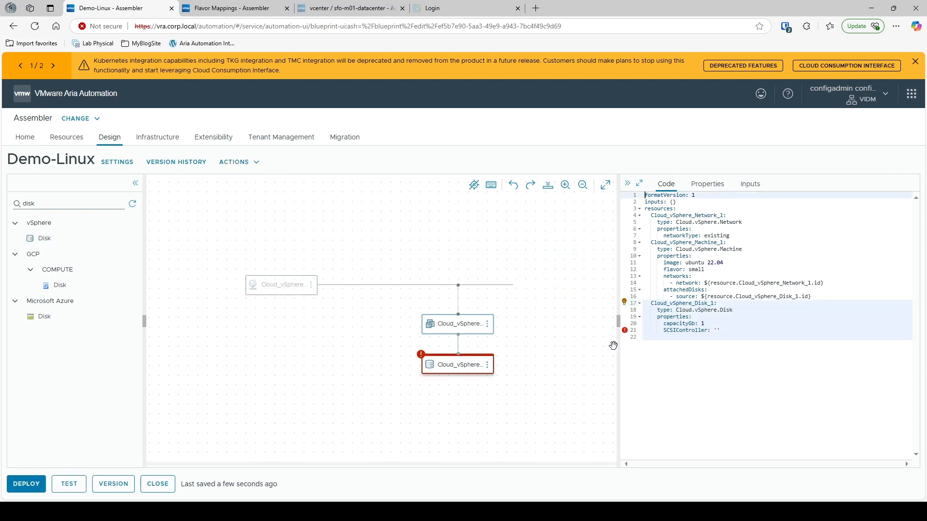
# Check the valid values for the SCSIController property and delete its line from the disk's YAML
pyautogui.click(729, 331)
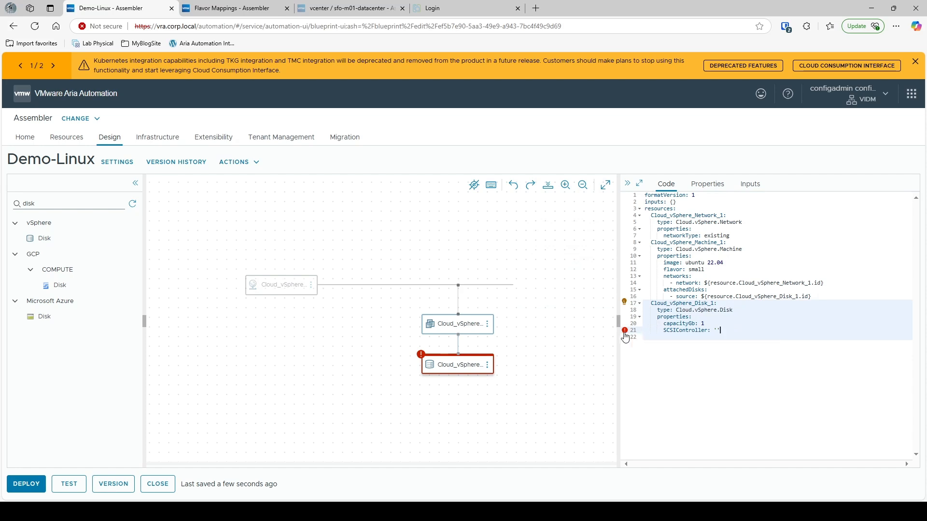
pyautogui.moveTo(626, 337)
pyautogui.press('BackSpace')
pyautogui.moveTo(729, 332); pyautogui.dragTo(638, 334)
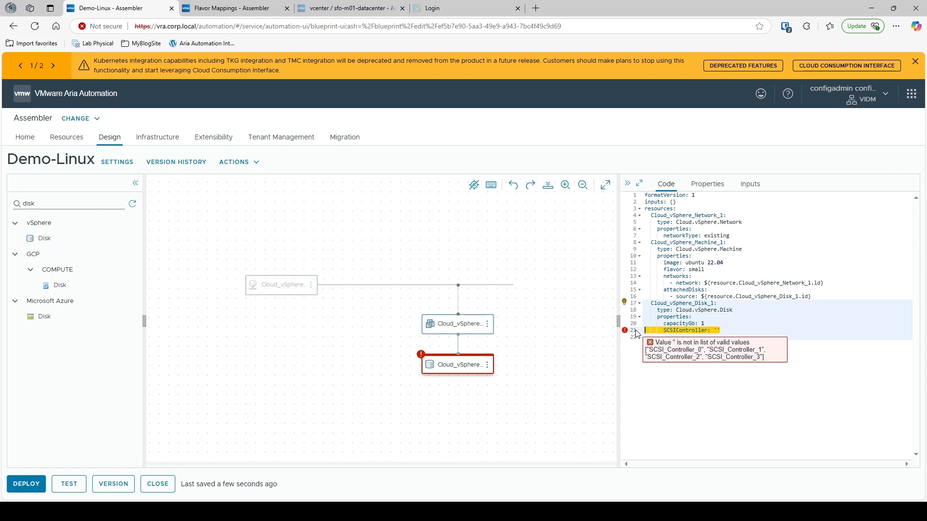
pyautogui.press('BackSpace')
pyautogui.press('BackSpace')
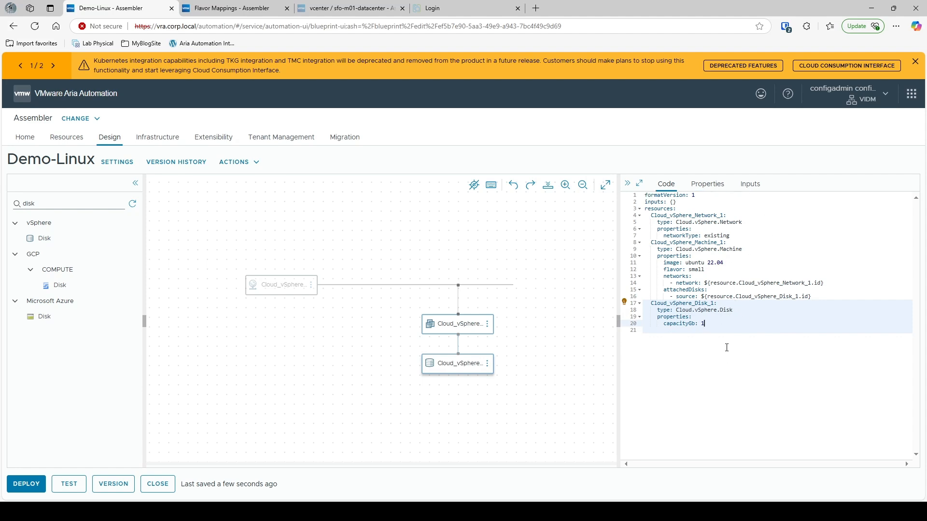
pyautogui.moveTo(752, 343); pyautogui.dragTo(722, 332)
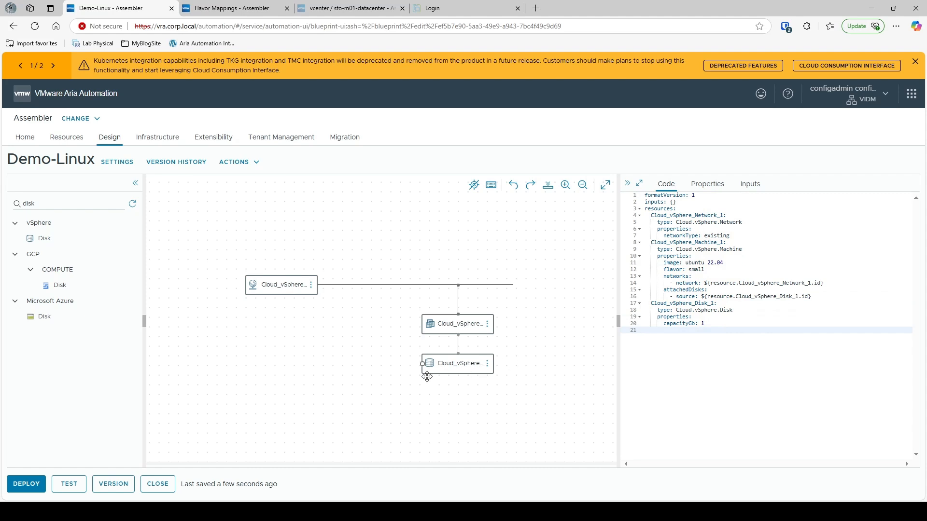
# Show all properties of the vSphere disk in the form view and examine the available settings
pyautogui.click(456, 368)
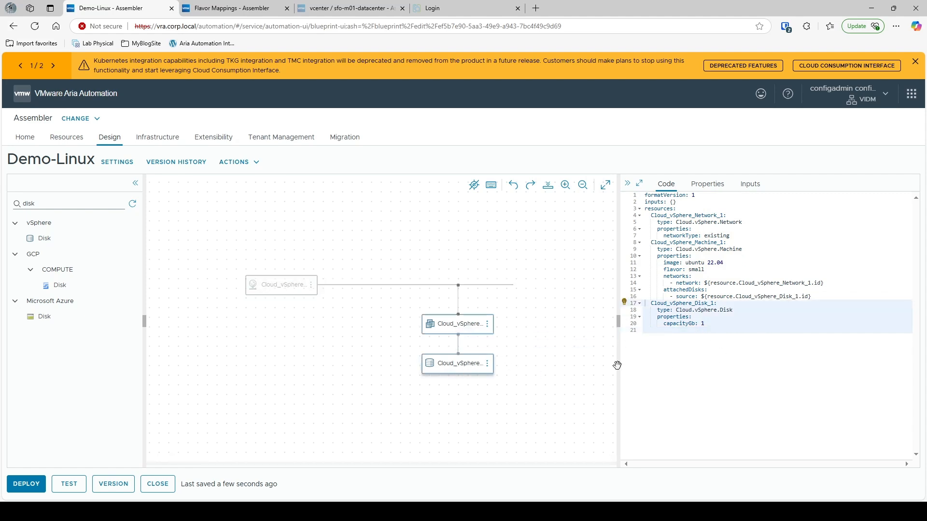
pyautogui.click(712, 186)
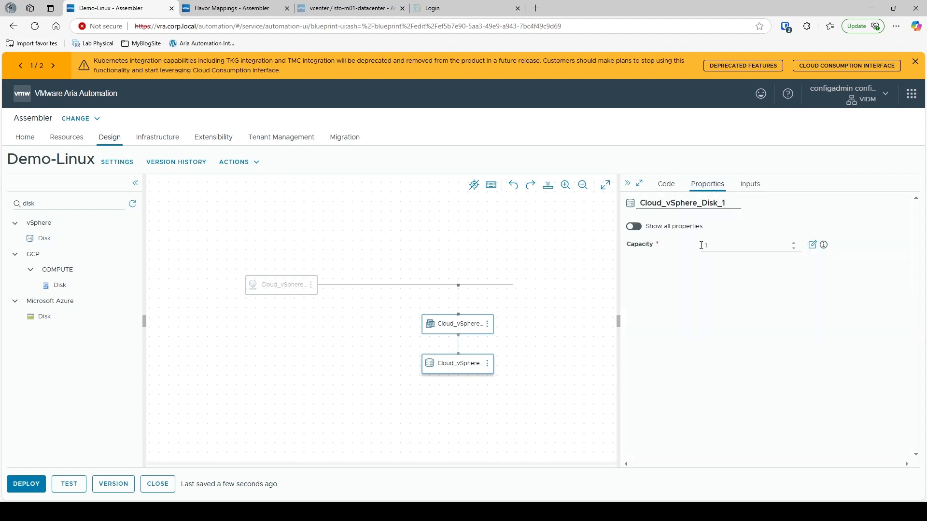
pyautogui.doubleClick(717, 246)
pyautogui.click(729, 286)
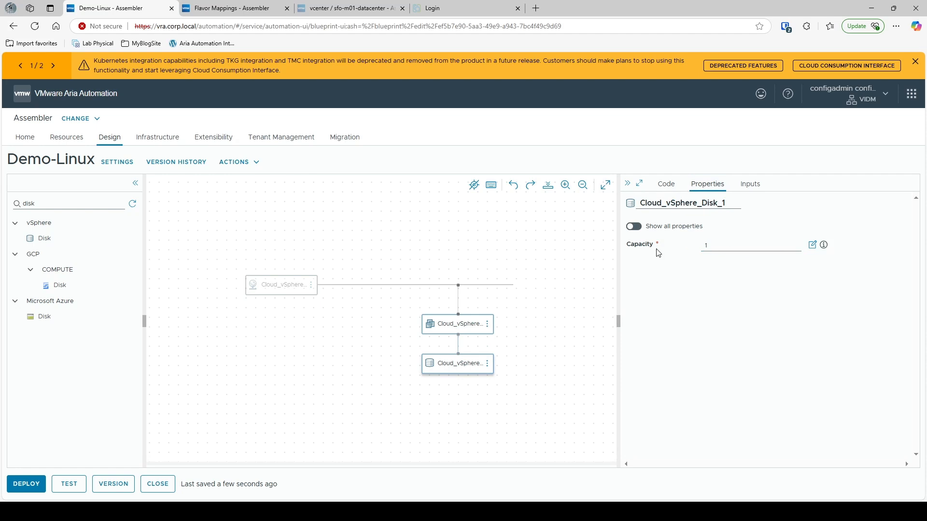
pyautogui.click(634, 228)
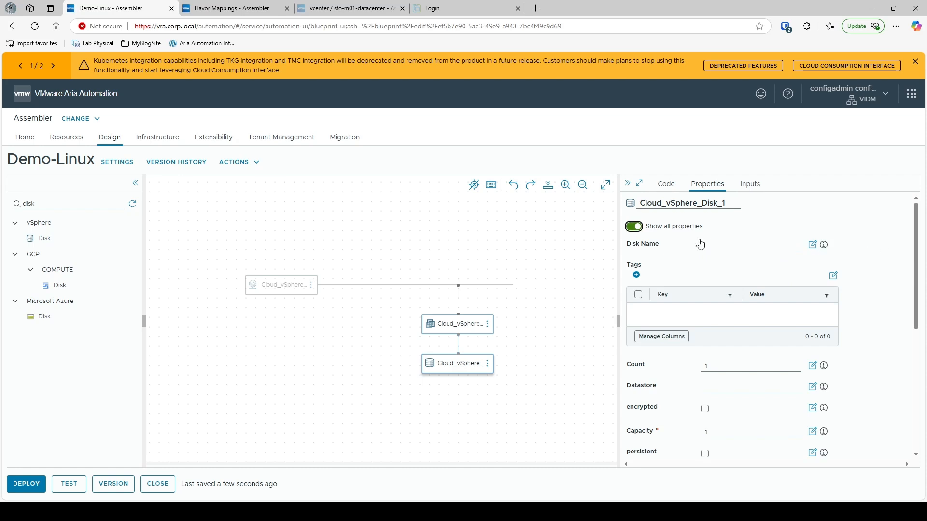
pyautogui.scroll(-3, 864, 291)
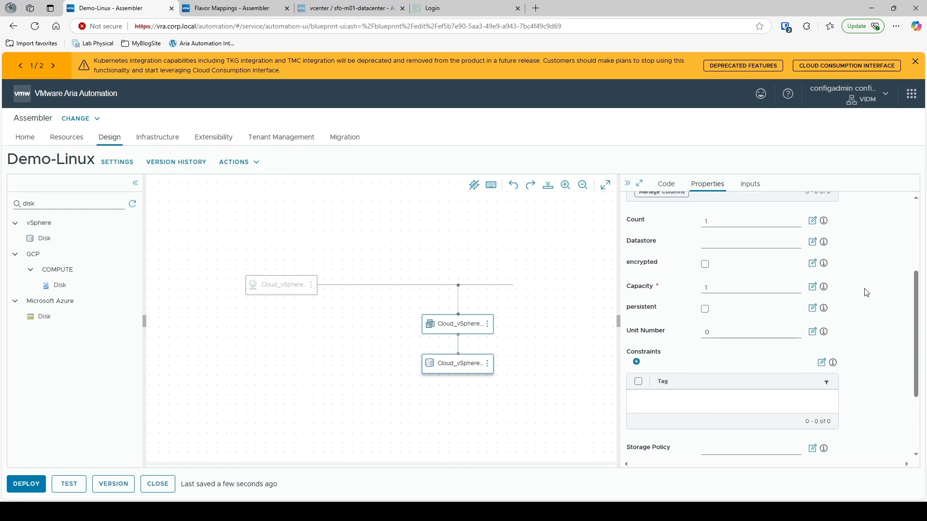
pyautogui.scroll(-2, 862, 265)
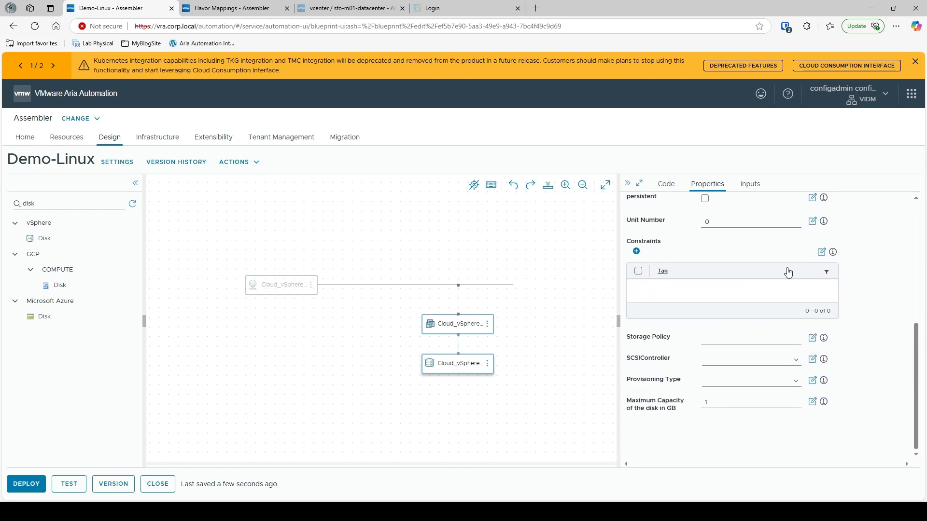
pyautogui.scroll(5, 753, 338)
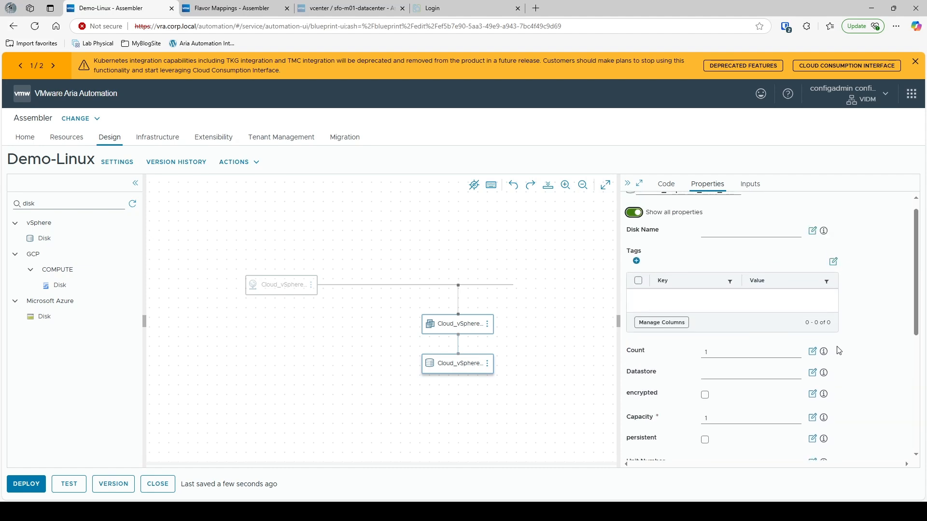
pyautogui.scroll(-4, 799, 356)
pyautogui.scroll(5, 799, 353)
# Set the vSphere disk's name to disk1 and view its raw YAML value without changing it
pyautogui.click(740, 233)
pyautogui.write('disk1')
pyautogui.click(813, 232)
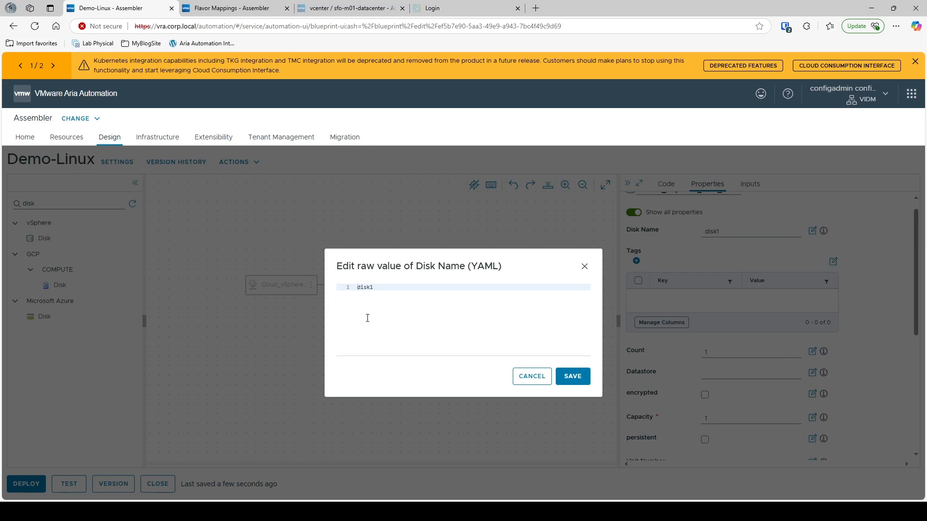
pyautogui.moveTo(393, 290); pyautogui.dragTo(332, 288)
pyautogui.click(522, 376)
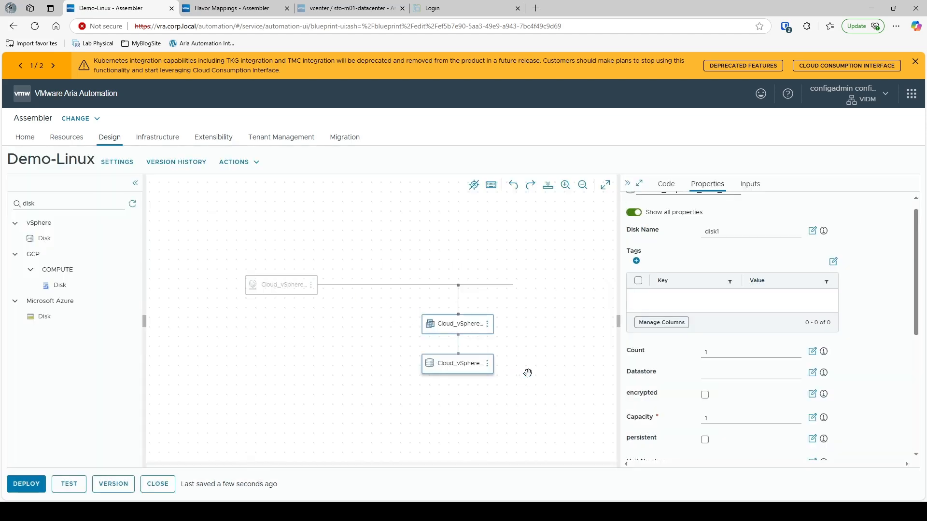
# Review the disk's property form and check its name entry in the template's YAML code
pyautogui.scroll(-4, 844, 216)
pyautogui.scroll(5, 782, 242)
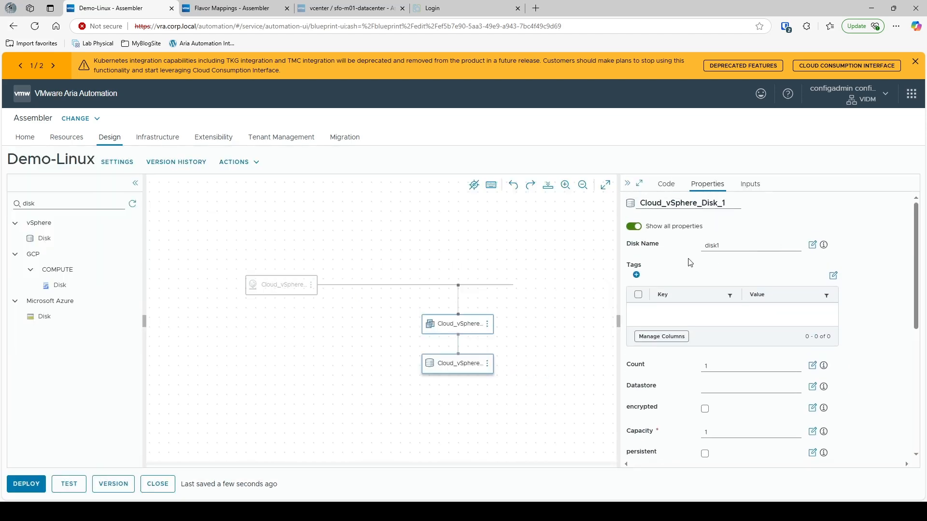
pyautogui.click(668, 189)
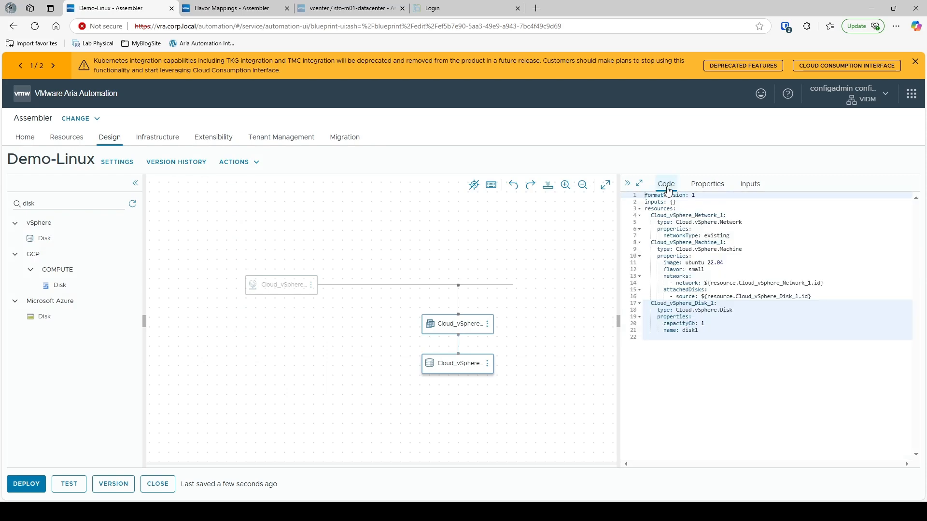
pyautogui.click(715, 330)
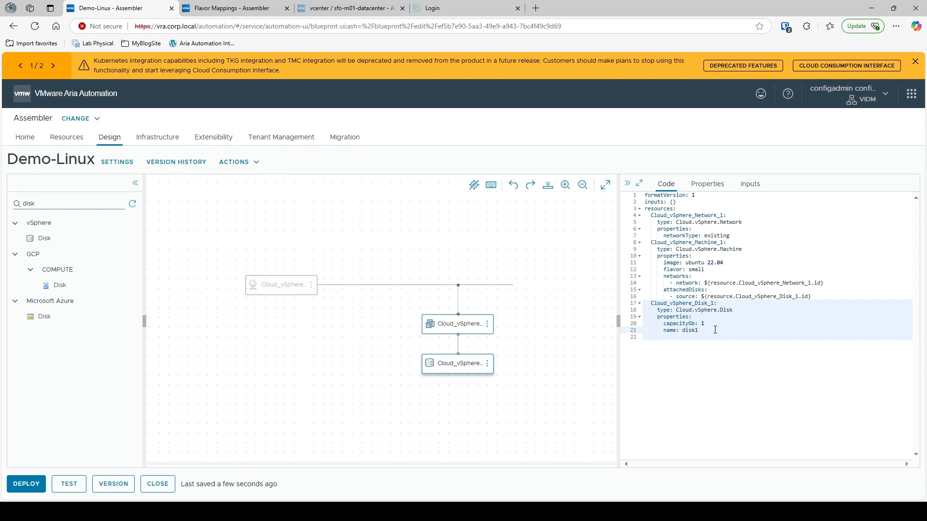
pyautogui.moveTo(716, 330); pyautogui.dragTo(663, 330)
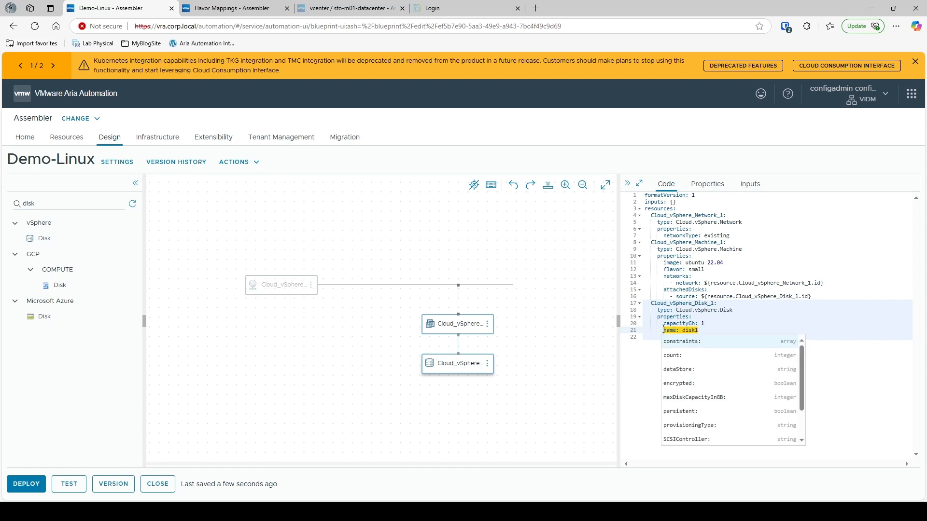
pyautogui.click(715, 328)
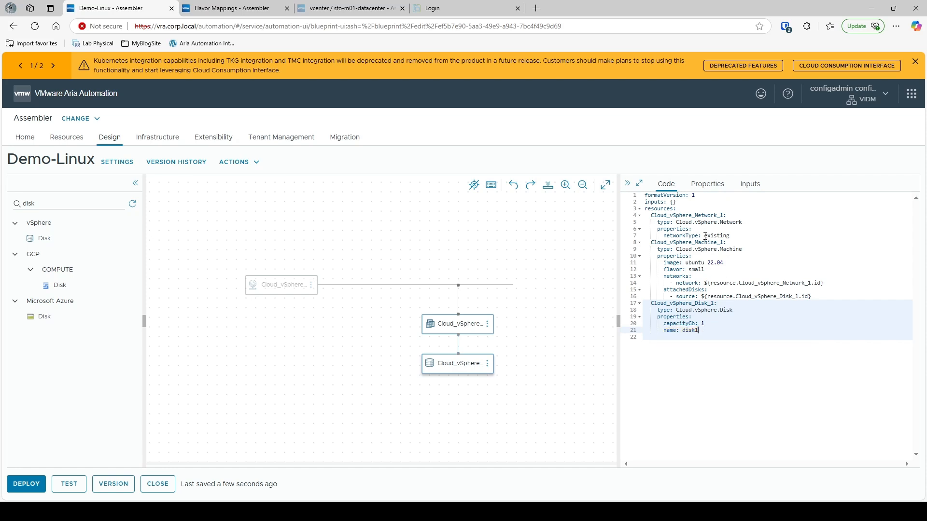
# Examine the full property form of the vSphere machine, including image, flavor, CPU, networks and cloud config
pyautogui.click(706, 187)
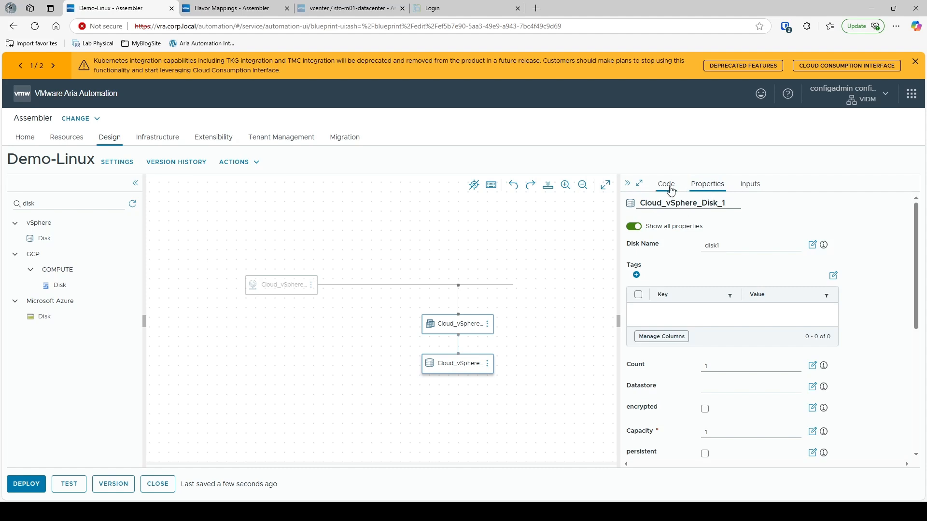
pyautogui.click(464, 330)
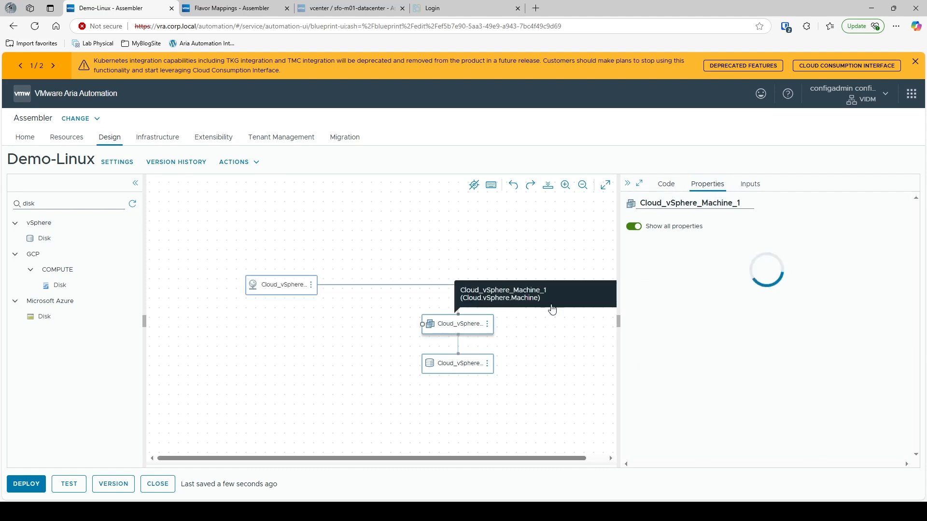
pyautogui.scroll(-3, 753, 289)
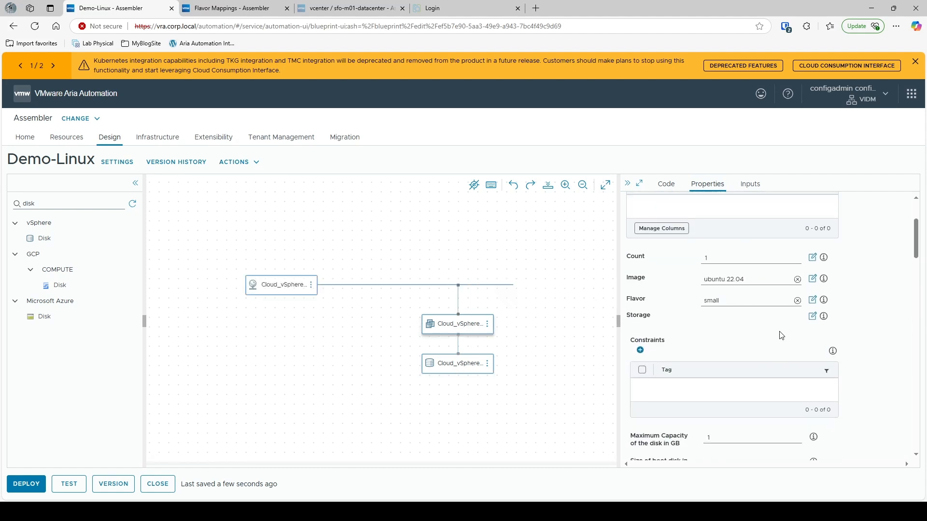
pyautogui.scroll(-3, 781, 336)
pyautogui.scroll(-5, 760, 328)
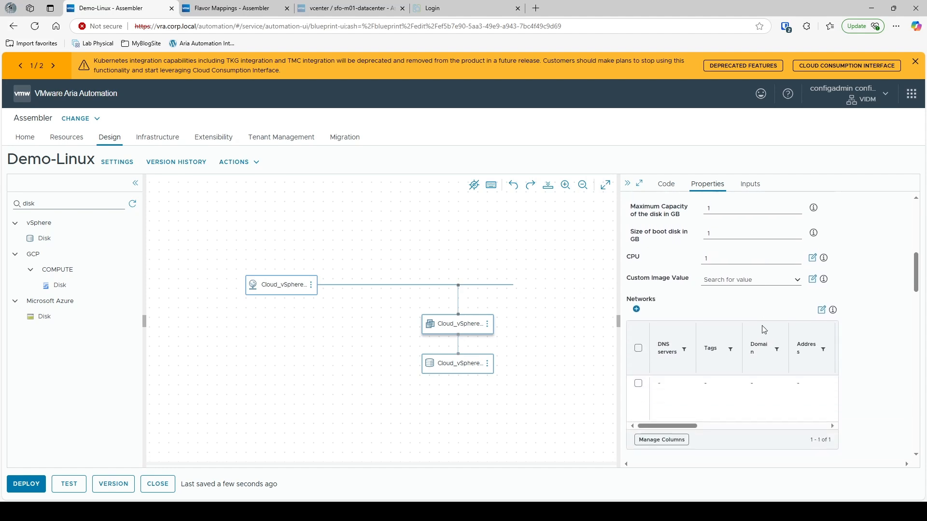
pyautogui.scroll(-2, 757, 338)
pyautogui.scroll(10, 754, 341)
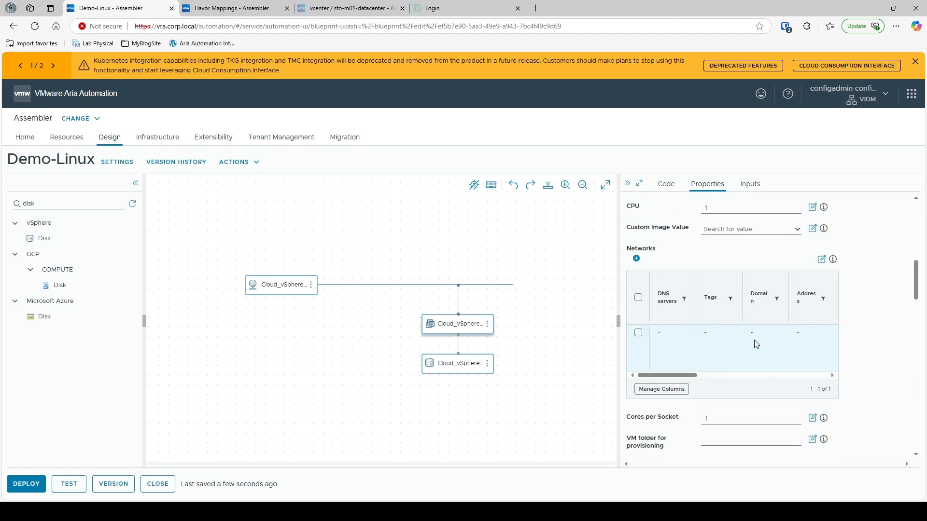
pyautogui.scroll(2, 768, 344)
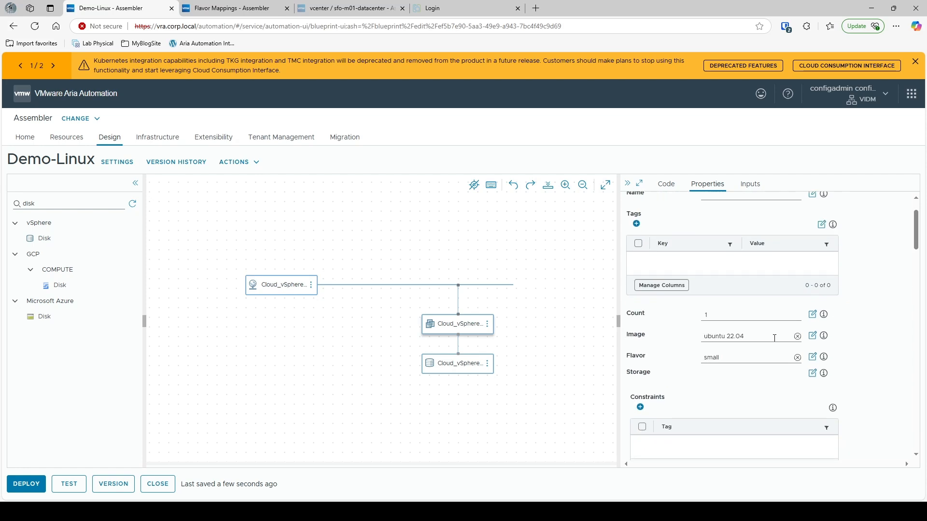
pyautogui.scroll(-5, 776, 345)
pyautogui.scroll(-5, 778, 333)
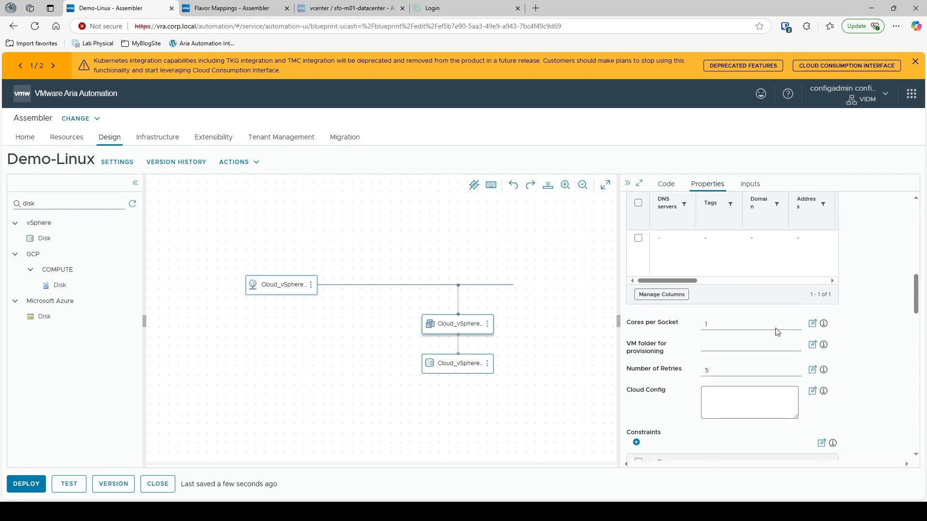
pyautogui.scroll(8, 773, 324)
pyautogui.scroll(3, 770, 323)
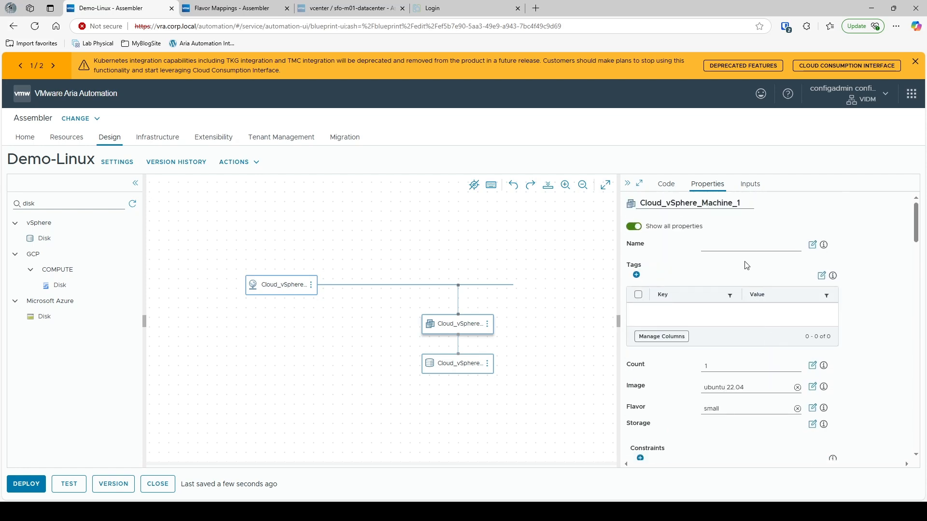
# Set the vSphere machine's name to myVm and check the name entry in the YAML code
pyautogui.click(731, 243)
pyautogui.write('myVm')
pyautogui.click(665, 185)
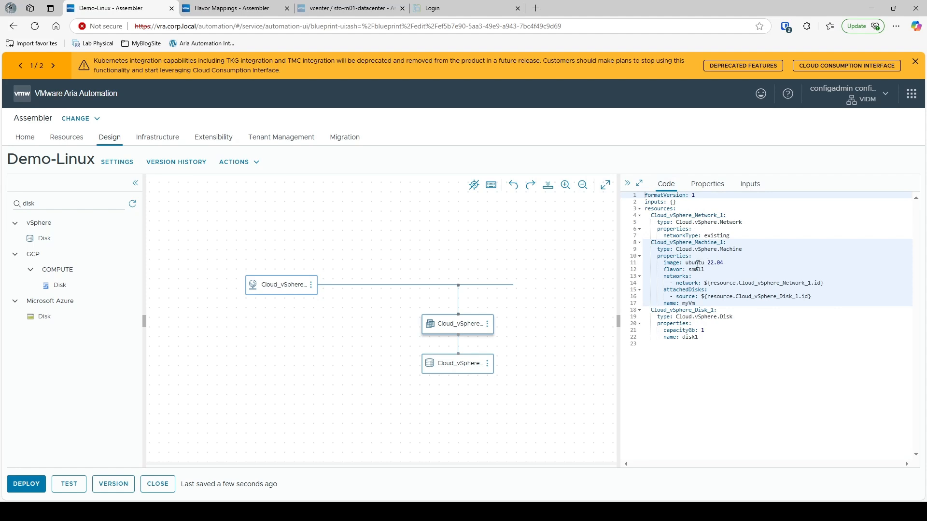
pyautogui.moveTo(698, 304); pyautogui.dragTo(664, 305)
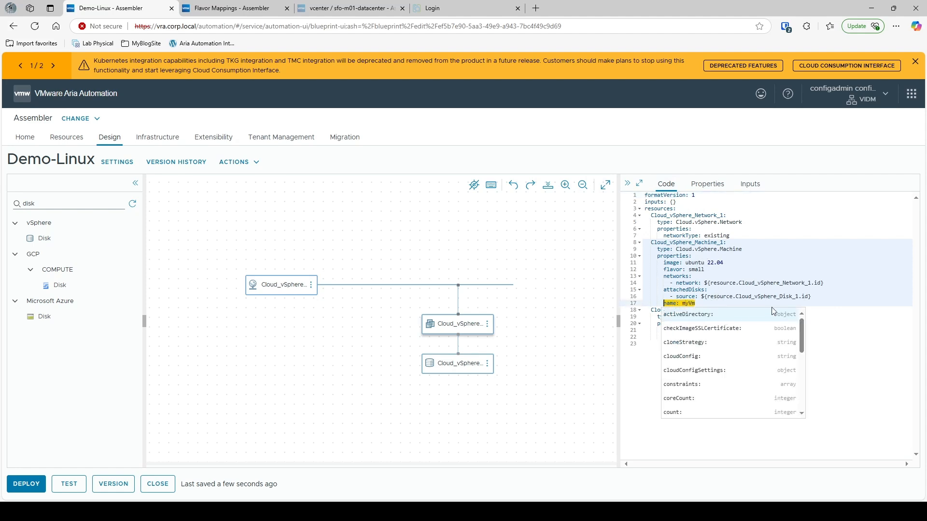
# Examine the machine name, disk capacity and disk name entries and the empty inputs entry in the template's YAML code
pyautogui.click(840, 303)
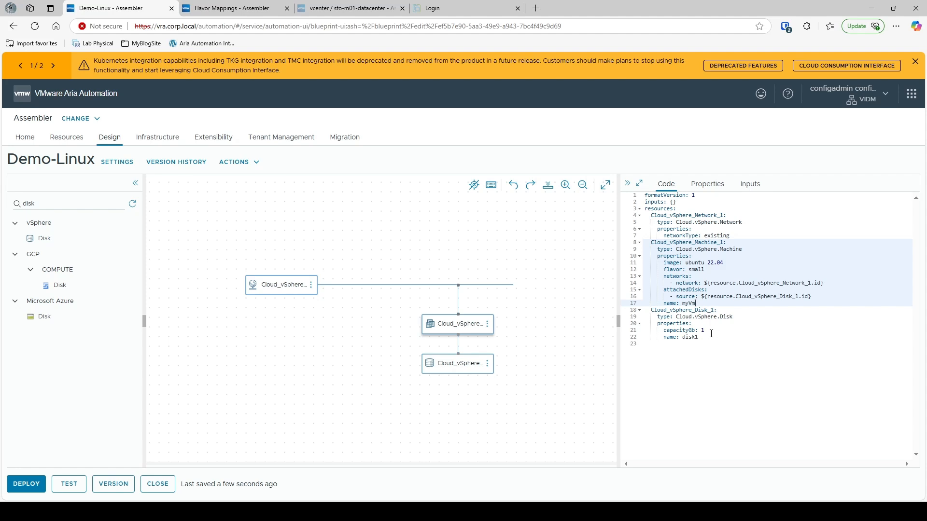
pyautogui.moveTo(712, 337); pyautogui.dragTo(667, 331)
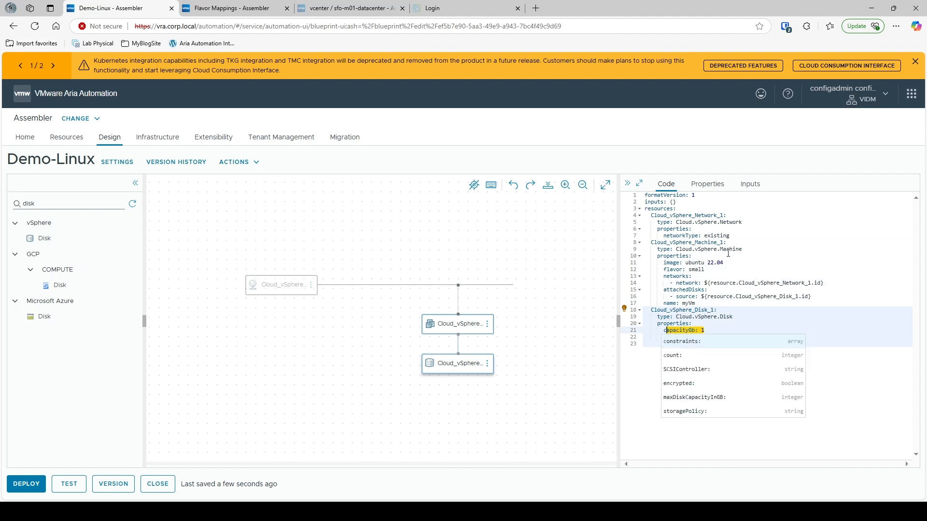
pyautogui.moveTo(706, 302); pyautogui.dragTo(664, 303)
pyautogui.click(848, 361)
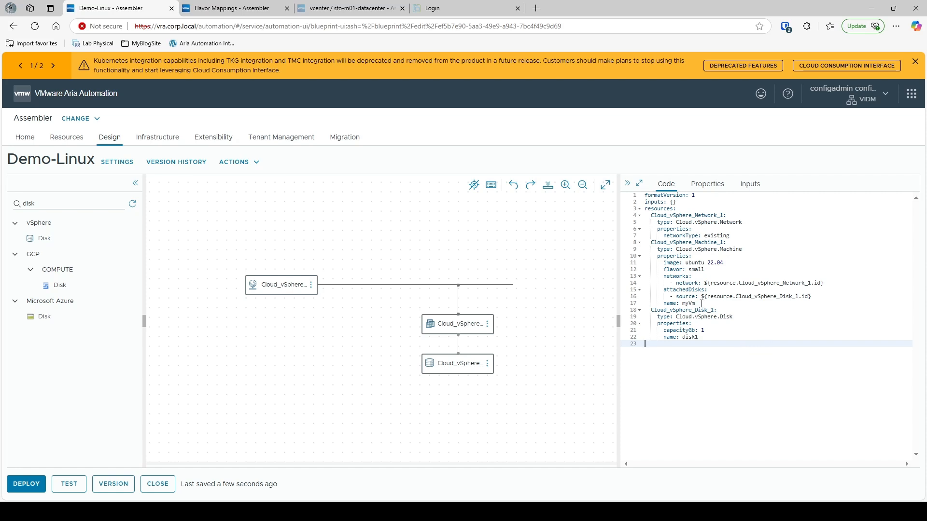
pyautogui.moveTo(696, 303); pyautogui.dragTo(664, 305)
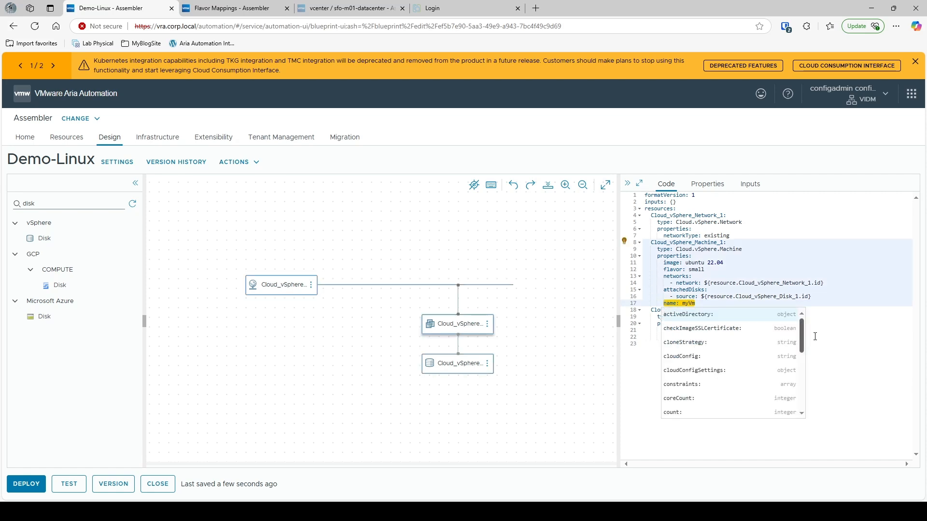
pyautogui.click(845, 331)
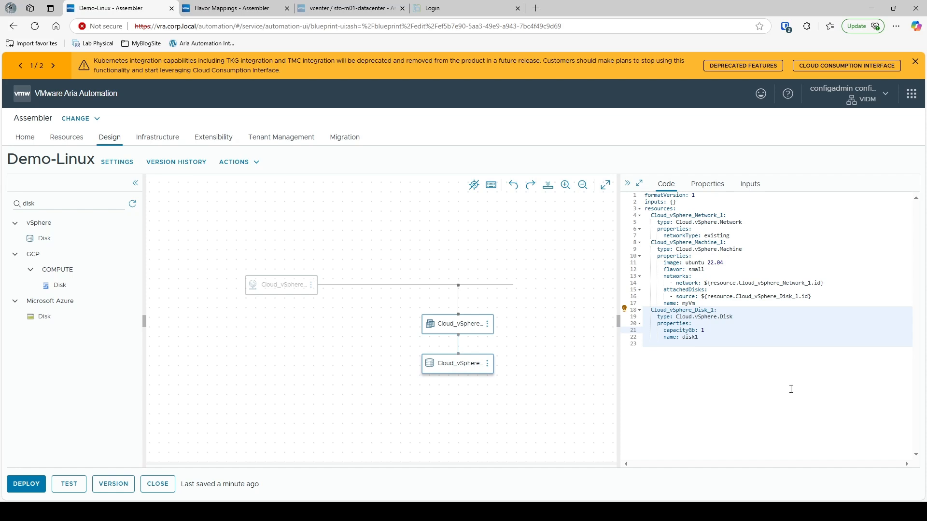
pyautogui.moveTo(696, 303); pyautogui.dragTo(666, 304)
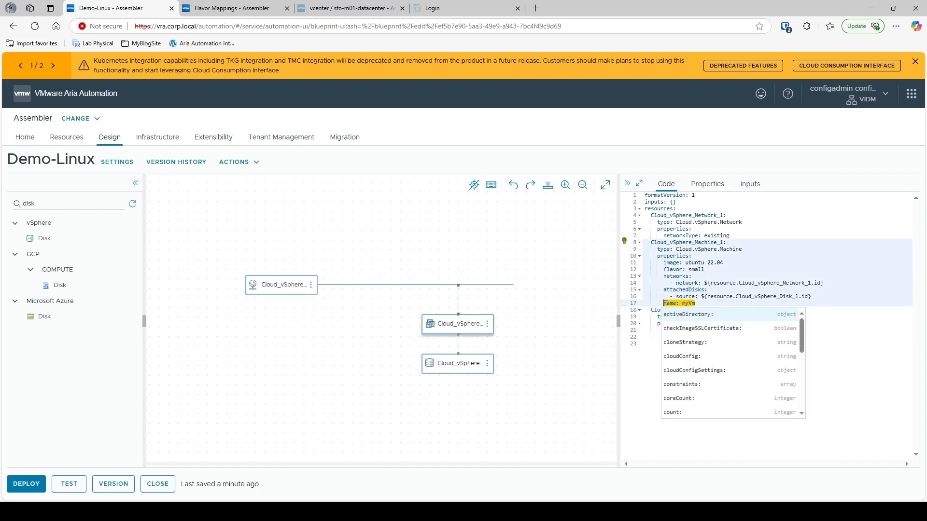
pyautogui.click(859, 383)
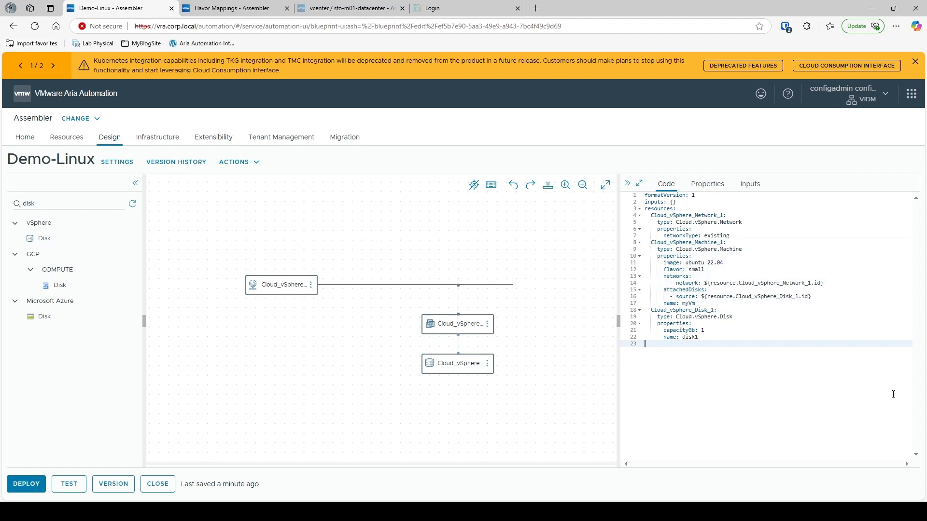
pyautogui.click(685, 206)
pyautogui.moveTo(690, 200); pyautogui.dragTo(645, 202)
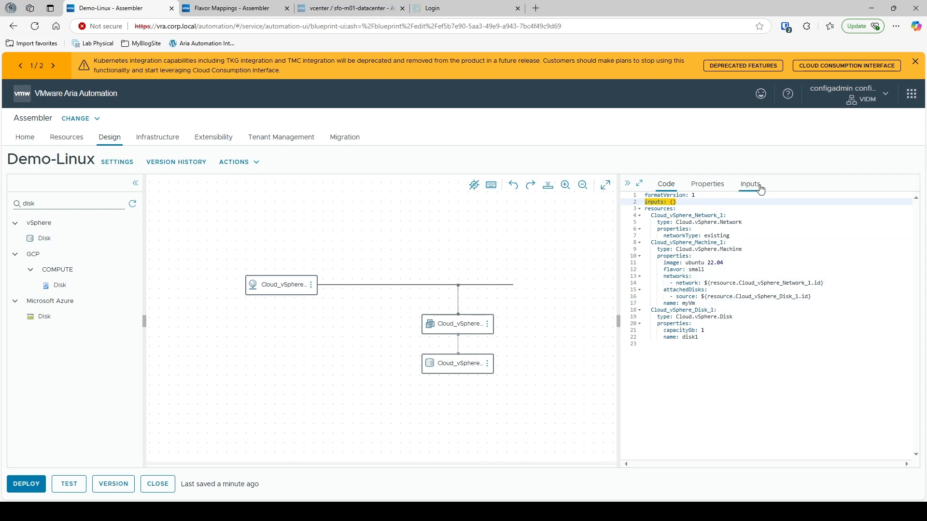
# Replace the empty braces of the inputs section in the YAML code with a vmName input of type string
pyautogui.click(694, 203)
pyautogui.click(671, 202)
pyautogui.press('Delete')
pyautogui.press('Delete')
pyautogui.press('Return')
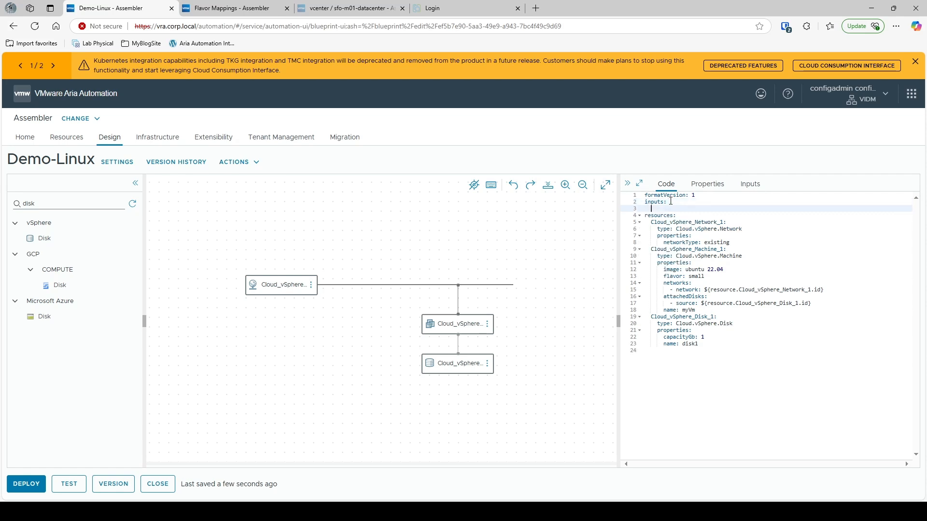
pyautogui.press('BackSpace')
pyautogui.press('BackSpace')
pyautogui.press('Return')
pyautogui.write('vmName:')
pyautogui.press('Return')
pyautogui.write('type: st')
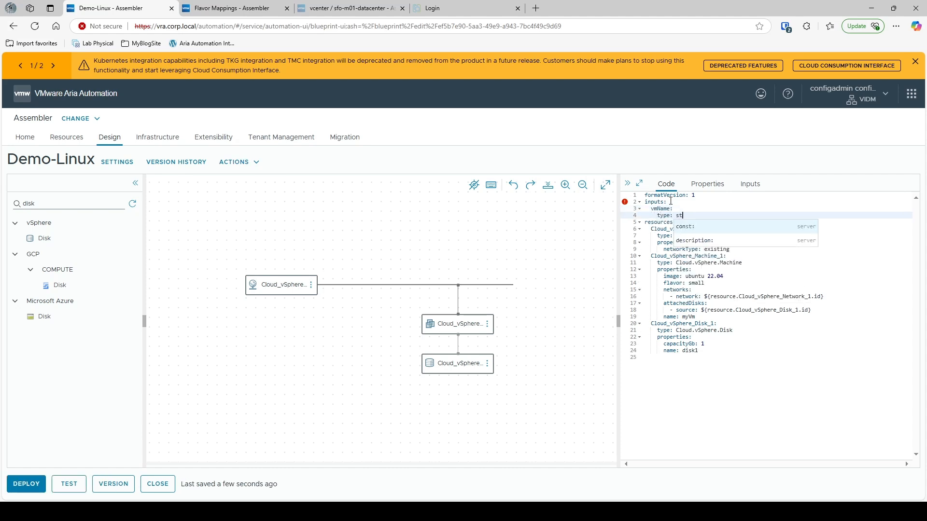
pyautogui.write('ring')
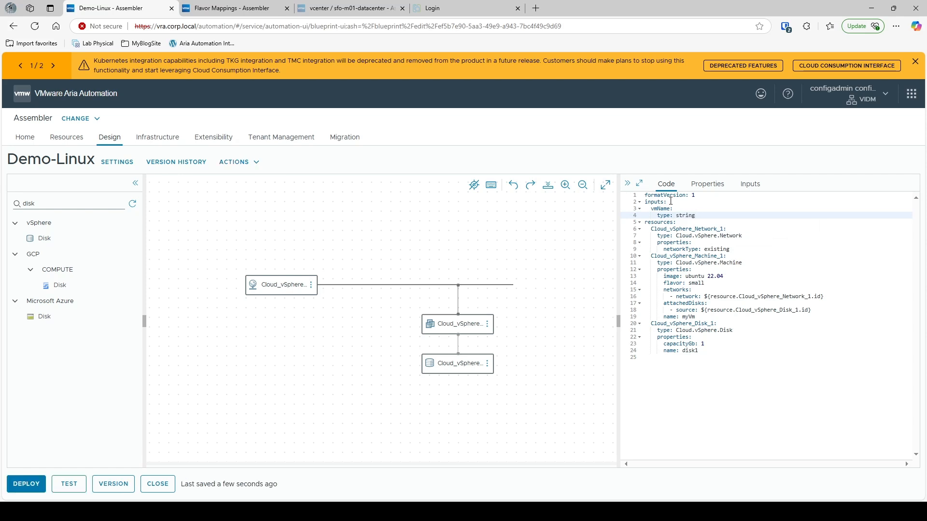
# Give the vmName input in the YAML code a default value of myVM
pyautogui.press('Return')
pyautogui.write('default')
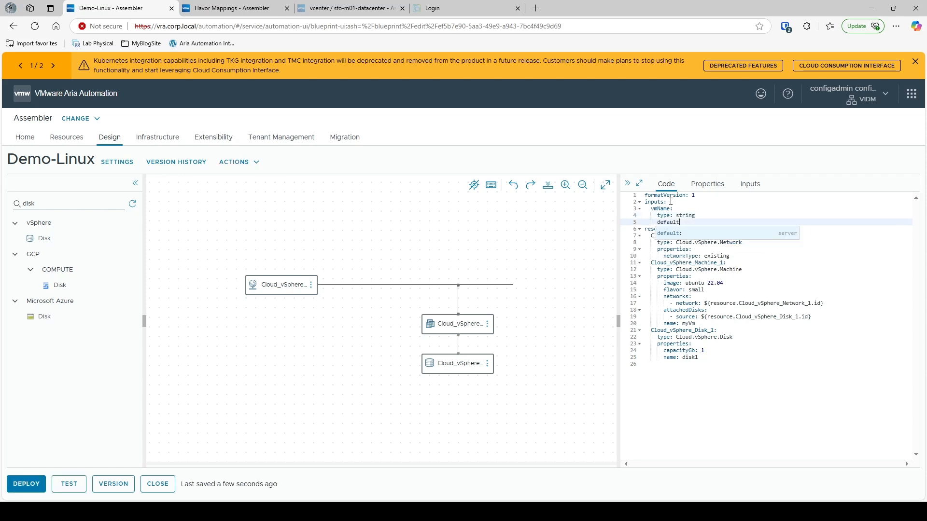
pyautogui.write(': ')
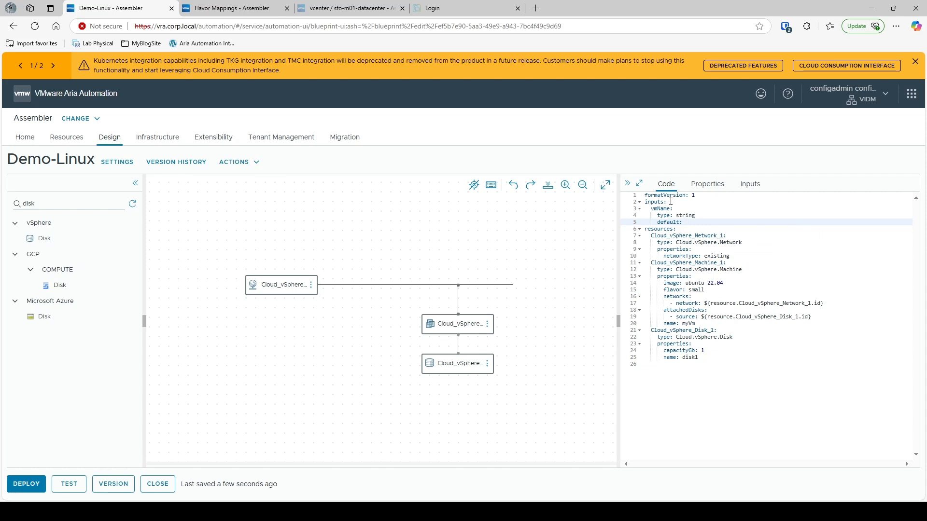
pyautogui.write('myVM')
pyautogui.click(670, 208)
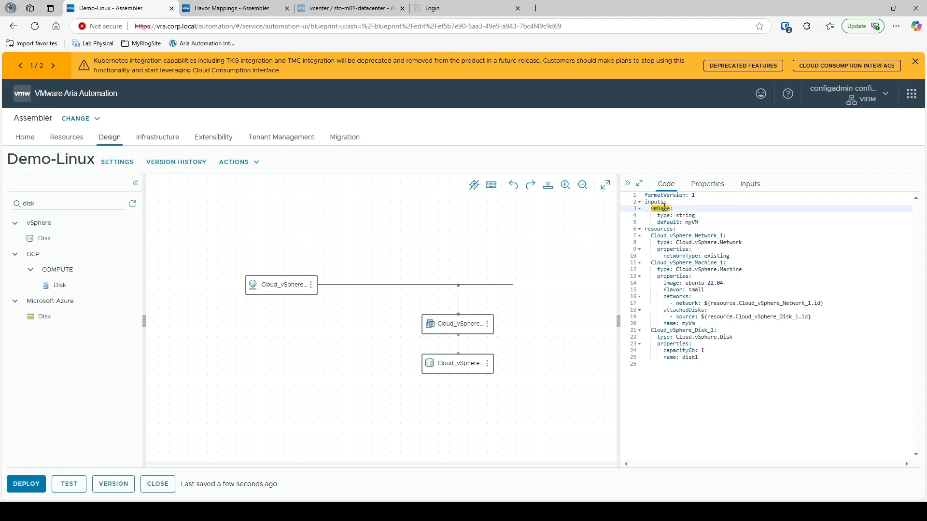
# Replace the vmName block in the YAML inputs section with a string input named after a placeholder person
pyautogui.moveTo(703, 222); pyautogui.dragTo(645, 211)
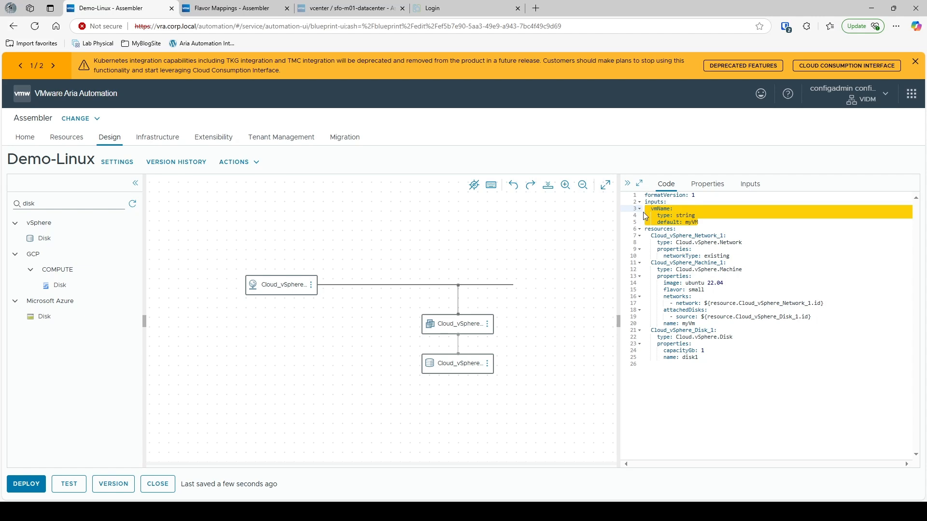
pyautogui.press('BackSpace')
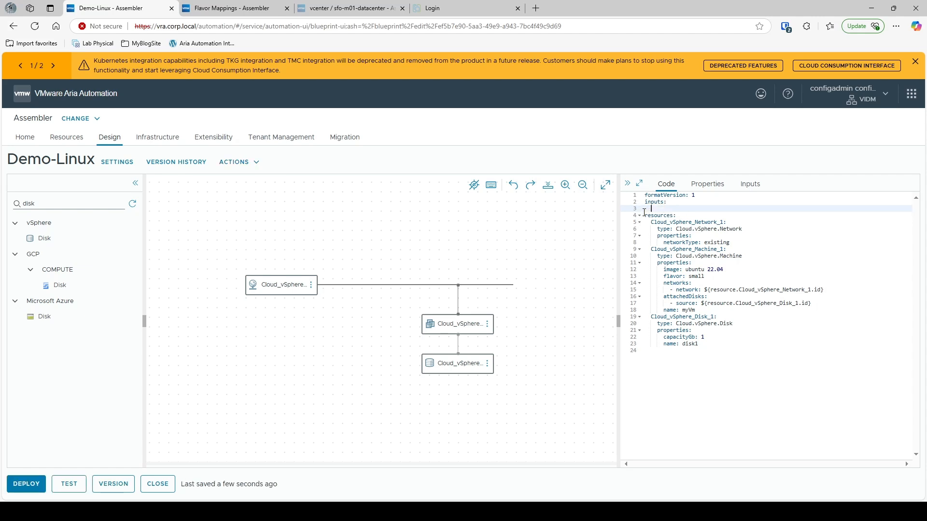
pyautogui.write('johnDoe:')
pyautogui.press('Return')
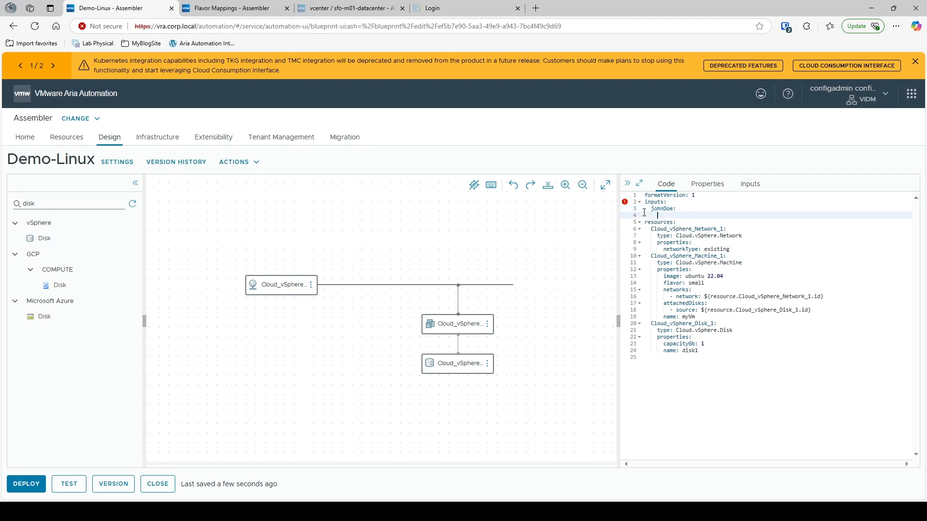
pyautogui.write('type: string')
pyautogui.press('Return')
# Add the description "Input VM Name" to the placeholder-named input in the YAML code
pyautogui.write('de')
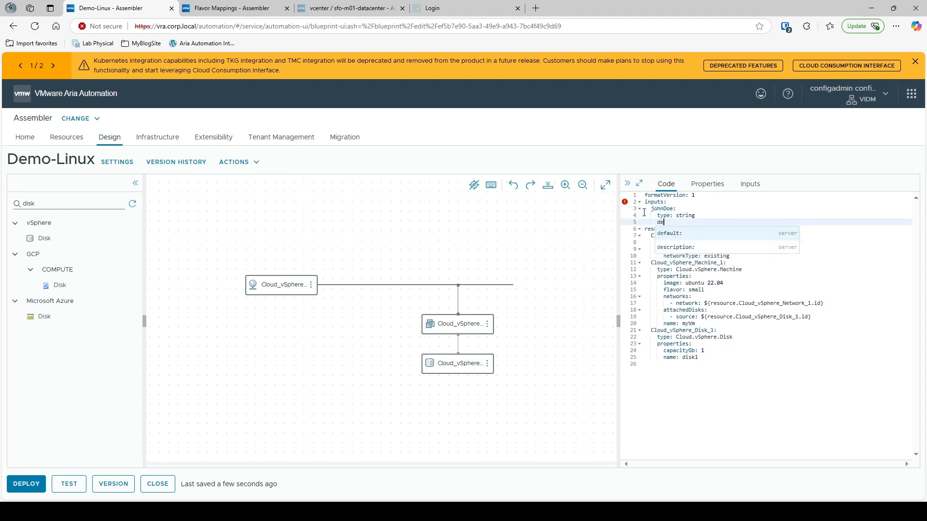
pyautogui.write('s')
pyautogui.press('Return')
pyautogui.write('In')
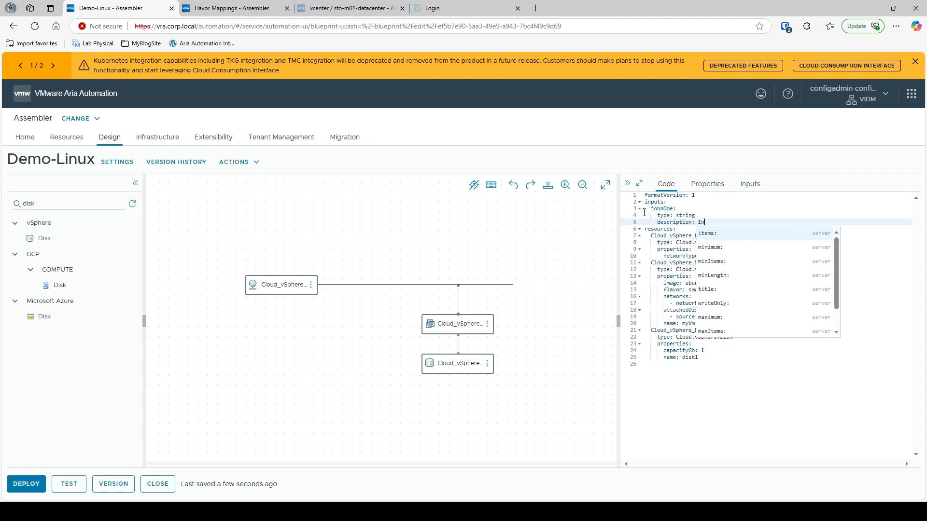
pyautogui.write('put VM Name')
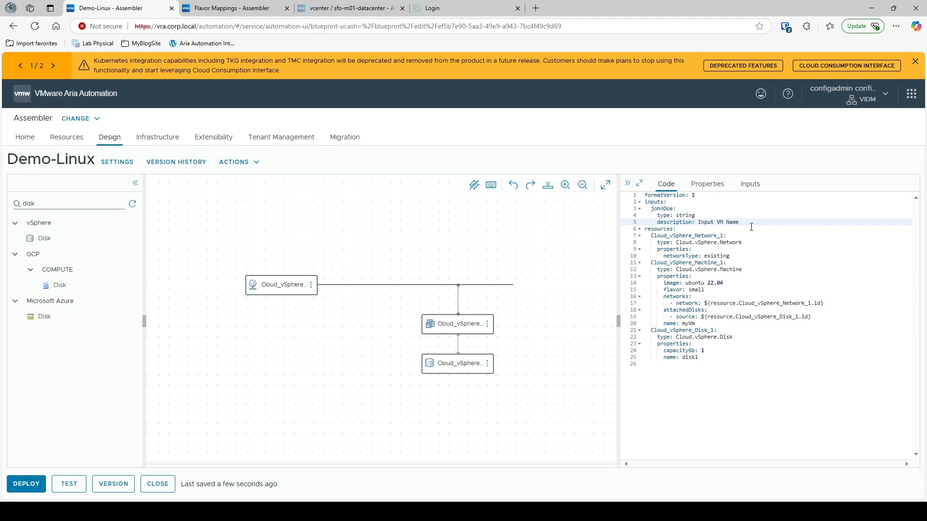
# Delete the whole placeholder-named input block from the YAML inputs section
pyautogui.moveTo(740, 222); pyautogui.dragTo(645, 211)
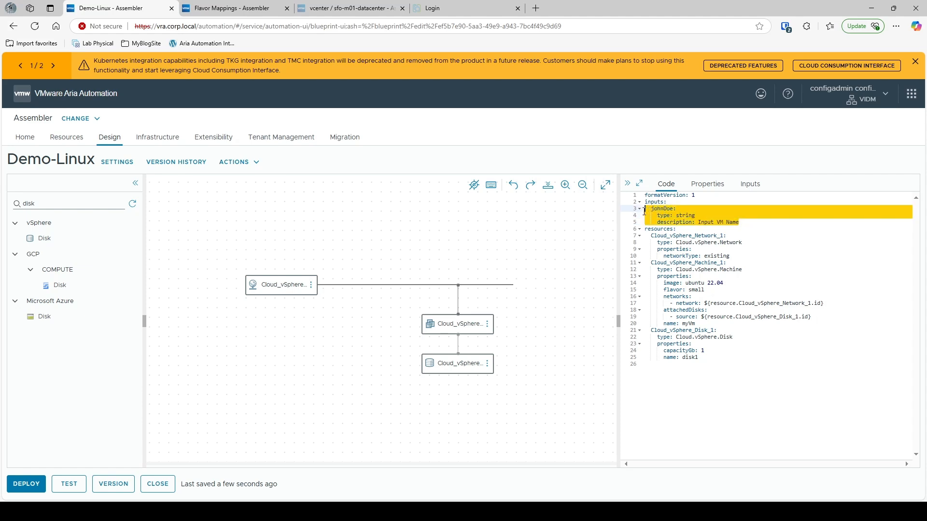
pyautogui.press('BackSpace')
pyautogui.press('BackSpace')
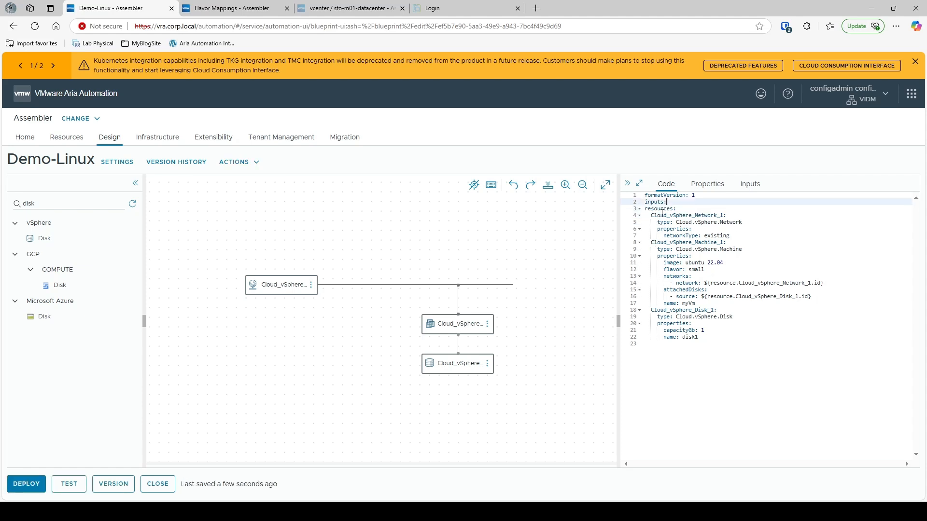
# Start a new template input in the form, named vmName with the display name "Name of VM"
pyautogui.click(746, 194)
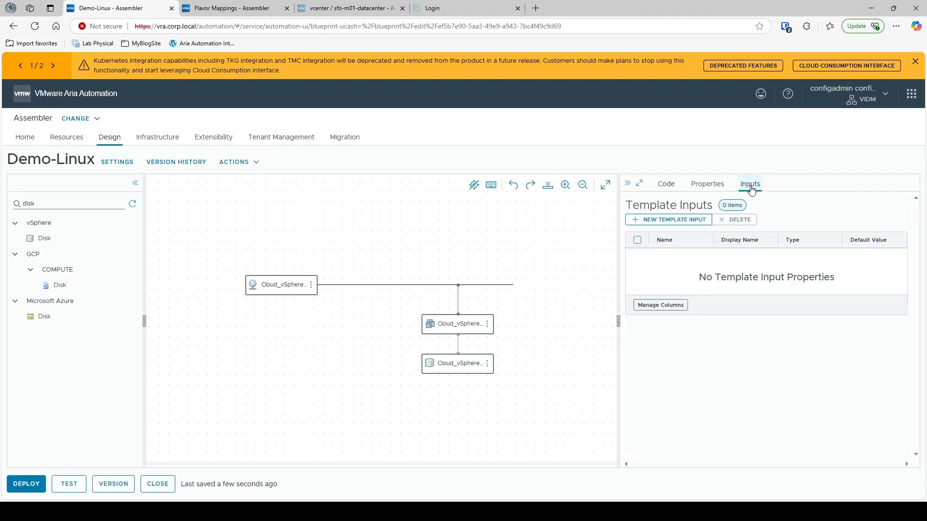
pyautogui.click(670, 222)
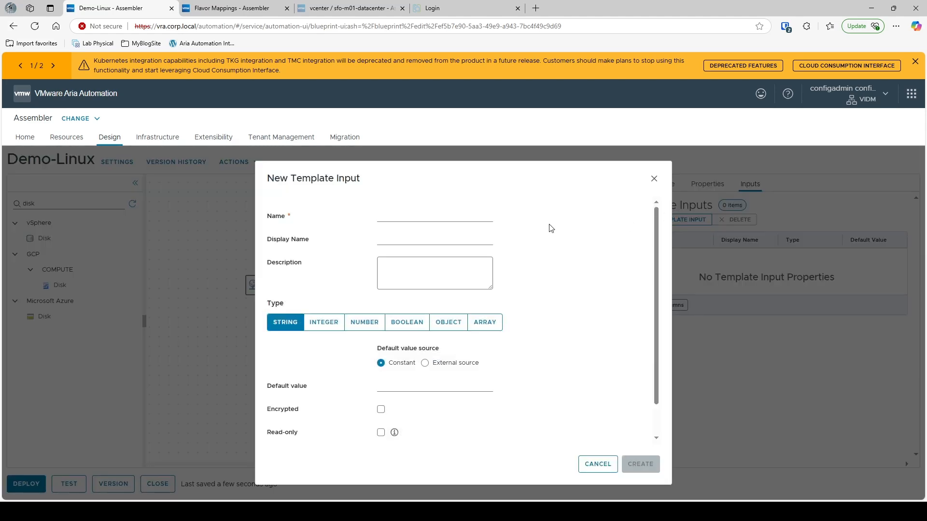
pyautogui.click(430, 215)
pyautogui.write('vmName')
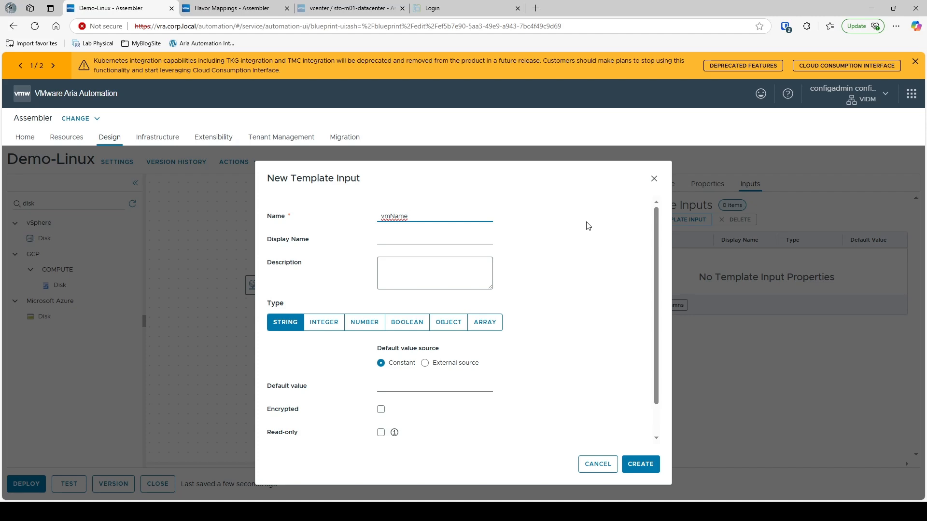
pyautogui.press('Tab')
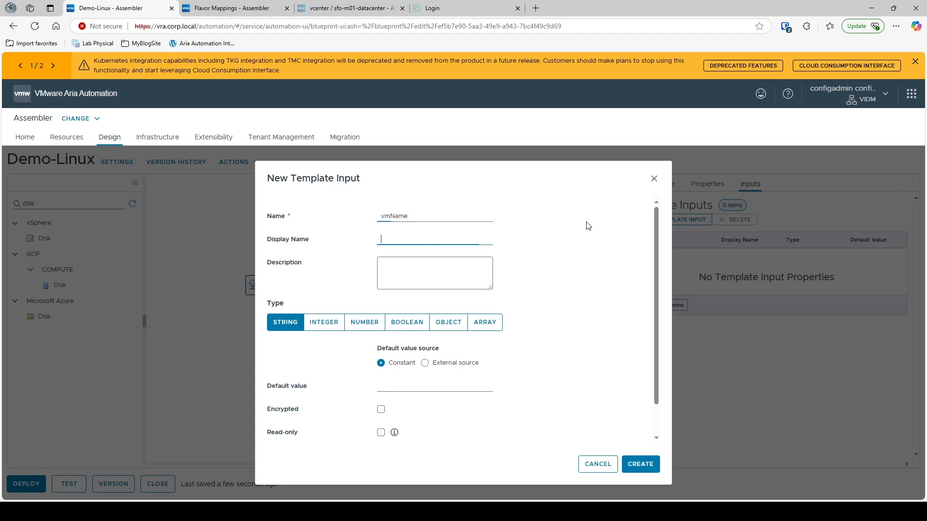
pyautogui.write('Name of VM')
pyautogui.moveTo(419, 240); pyautogui.dragTo(380, 240)
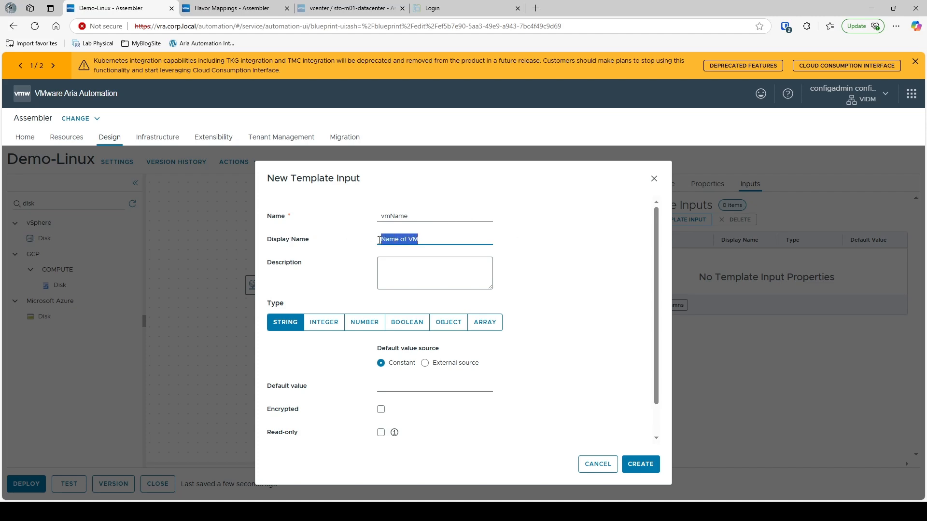
pyautogui.moveTo(419, 215); pyautogui.dragTo(364, 219)
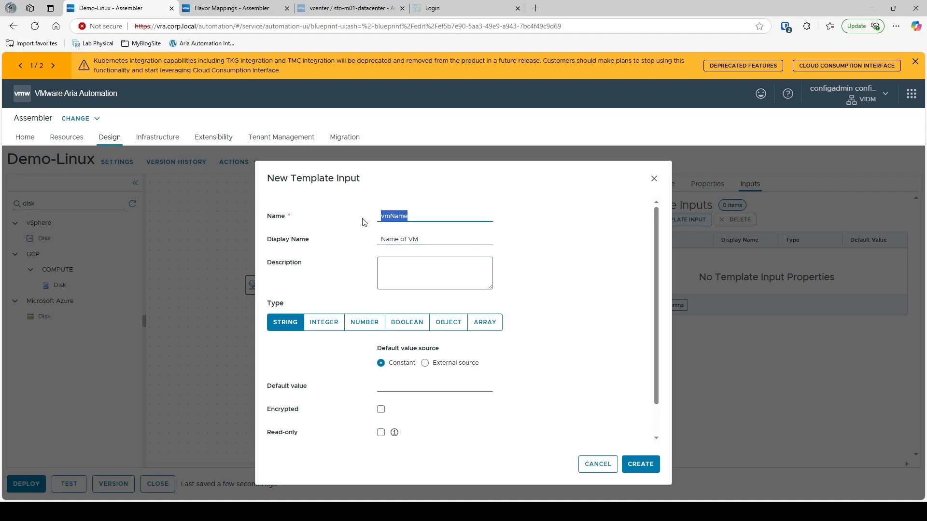
pyautogui.click(388, 241)
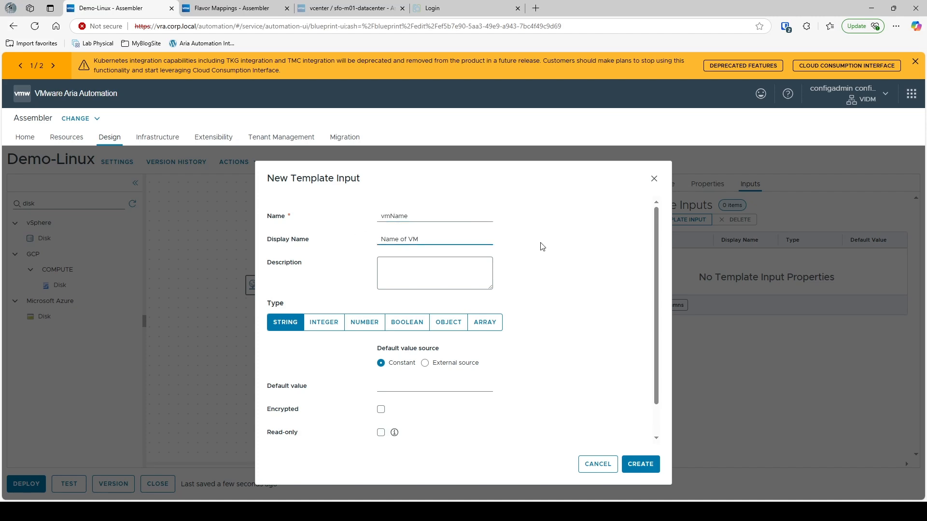
# Extend the new template input's name to vmNameInpParam
pyautogui.moveTo(409, 217); pyautogui.dragTo(369, 217)
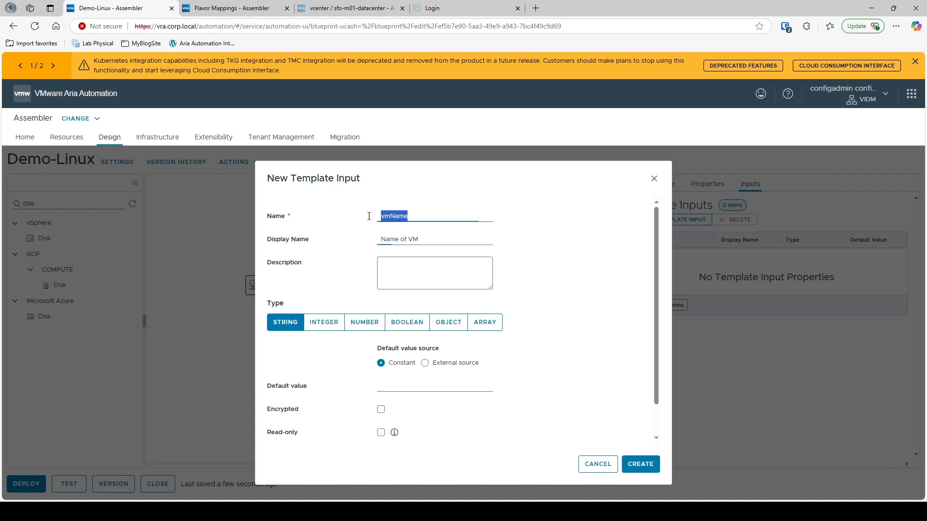
pyautogui.click(466, 216)
pyautogui.write('InpParam')
pyautogui.doubleClick(427, 217)
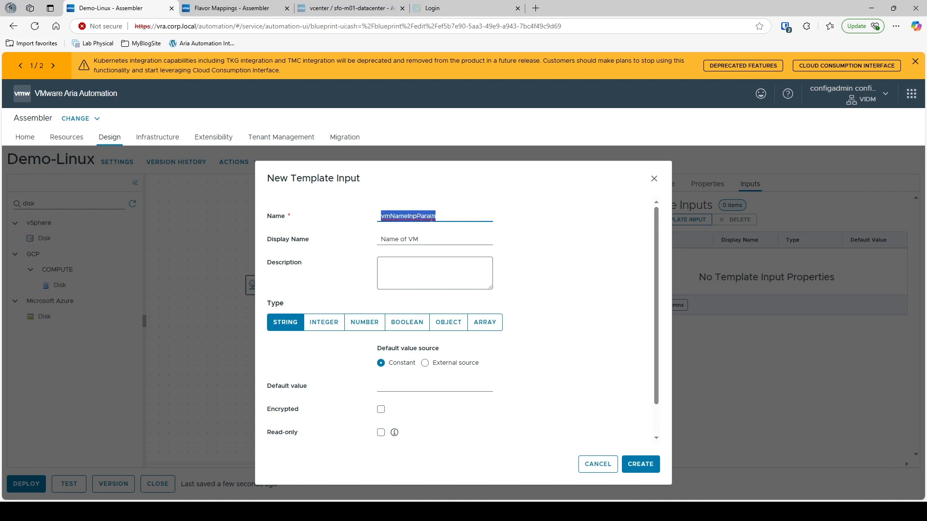
pyautogui.click(532, 225)
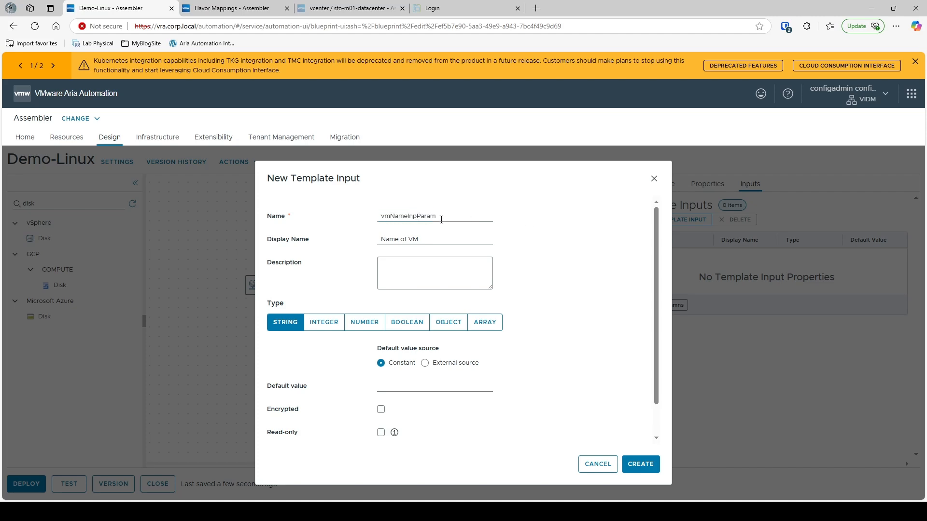
# Enter "Provide a name for the VM" as the new template input's description
pyautogui.tripleClick(422, 240)
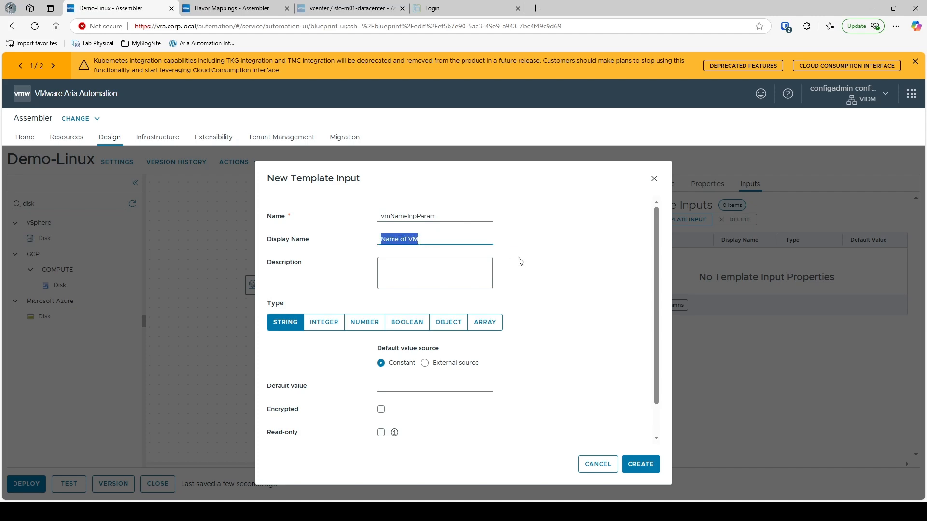
pyautogui.click(432, 268)
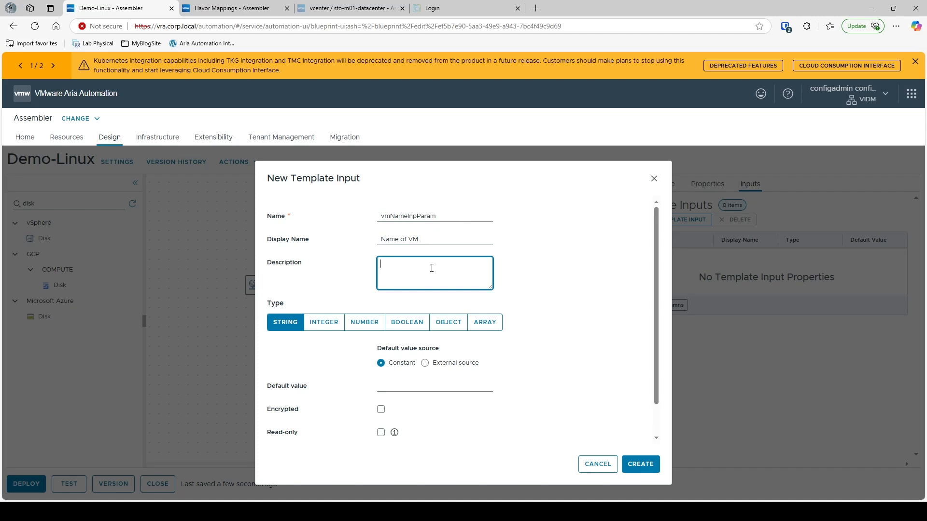
pyautogui.write('Provide a name for the VM')
pyautogui.scroll(-1, 549, 274)
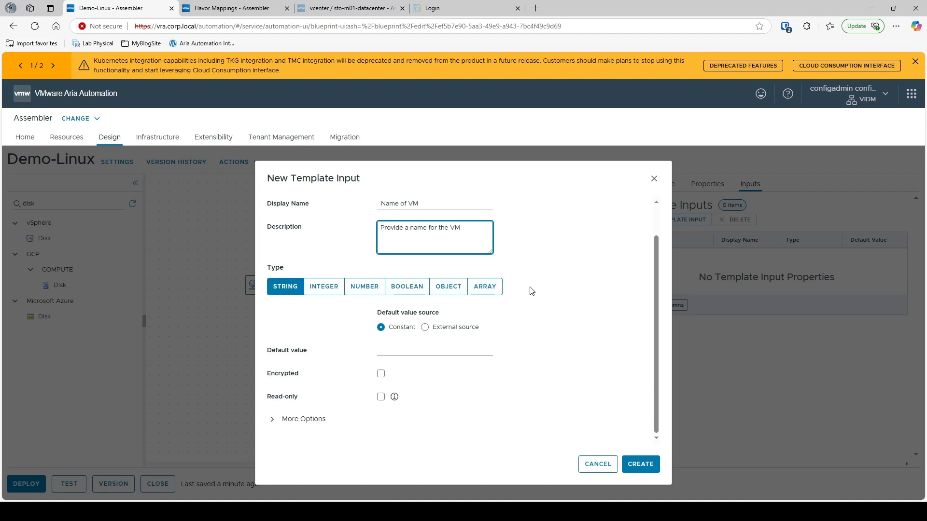
pyautogui.scroll(1, 548, 302)
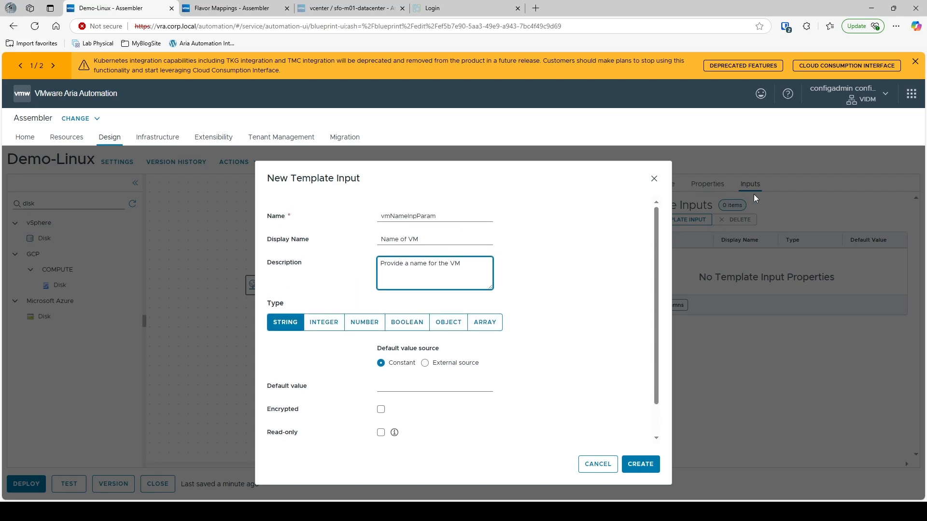
pyautogui.scroll(-1, 404, 258)
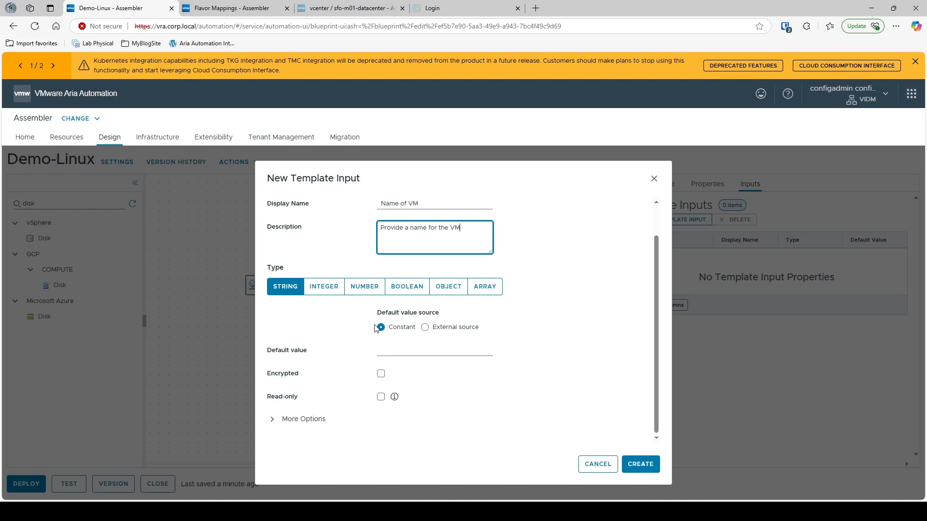
pyautogui.click(388, 348)
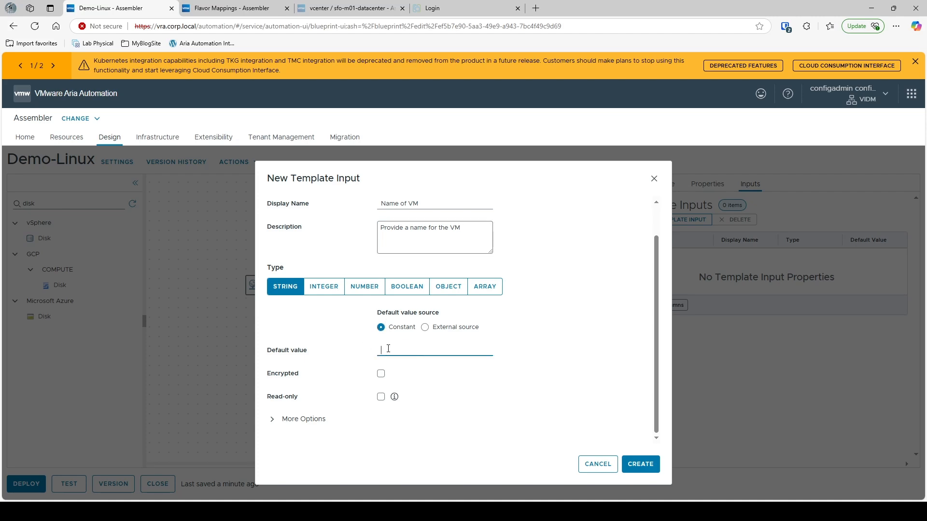
pyautogui.write('defaultVmName')
pyautogui.doubleClick(401, 351)
pyautogui.press('BackSpace')
# Examine the new template input's additional options, including format, length limits, pattern and enumerated list settings
pyautogui.click(273, 420)
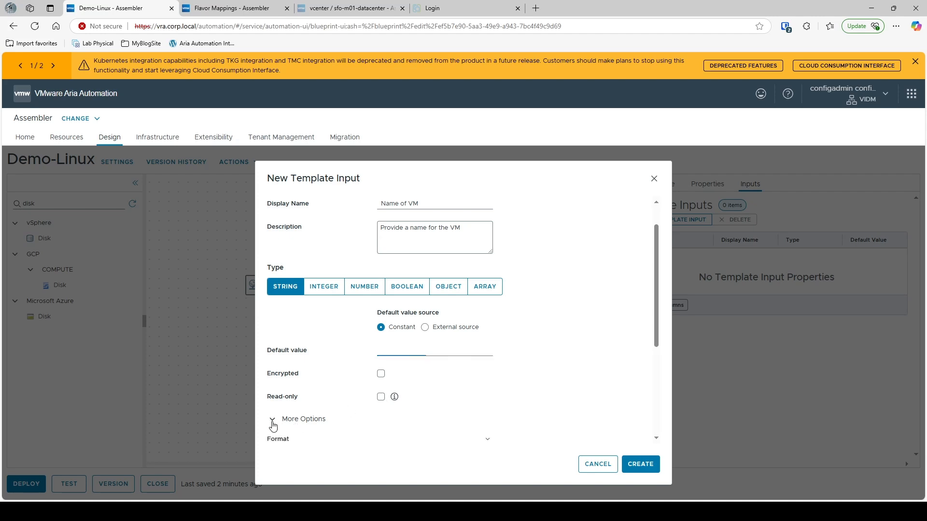
pyautogui.scroll(-3, 534, 340)
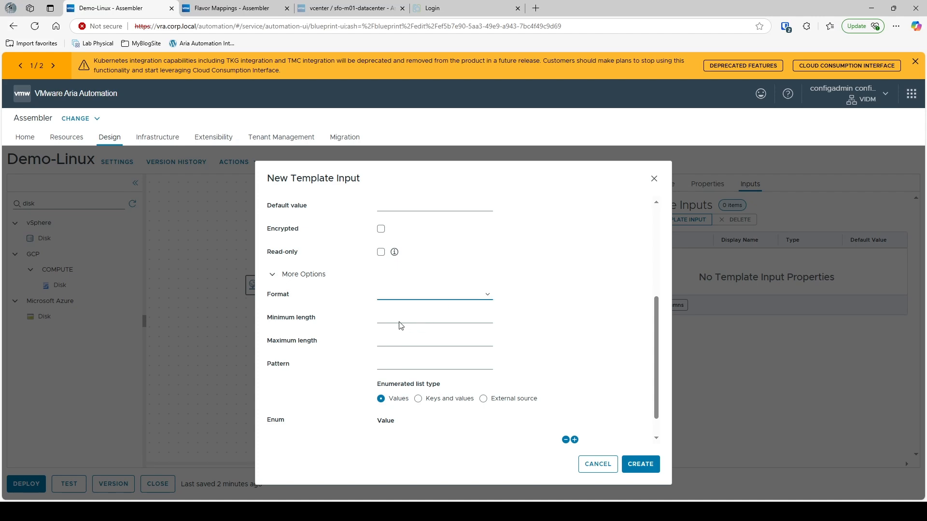
pyautogui.click(566, 279)
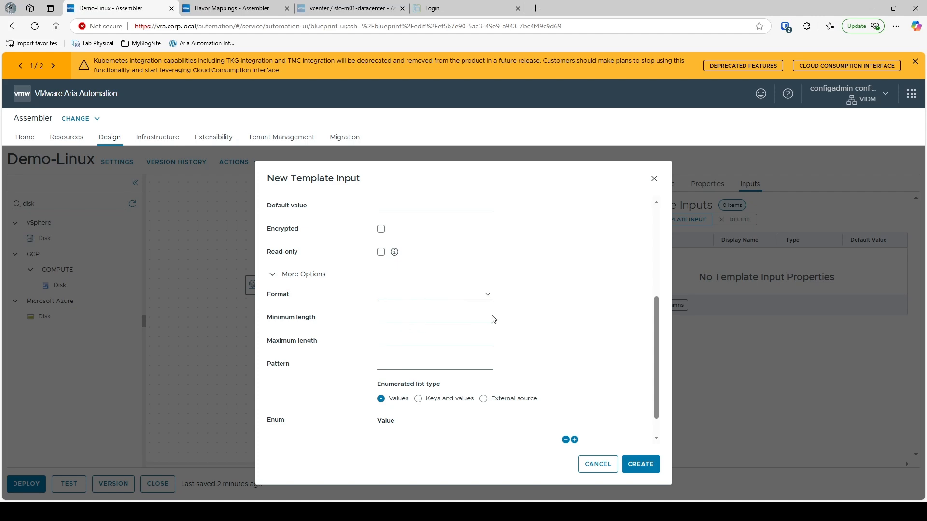
pyautogui.scroll(-1, 411, 336)
pyautogui.click(405, 337)
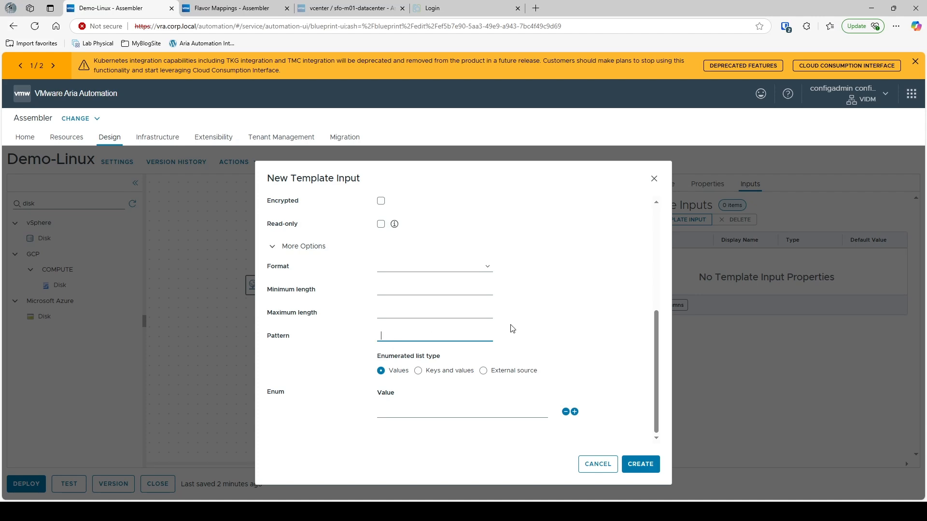
pyautogui.scroll(5, 511, 327)
pyautogui.scroll(-5, 481, 269)
pyautogui.scroll(5, 579, 321)
pyautogui.scroll(-5, 583, 322)
pyautogui.click(275, 394)
pyautogui.doubleClick(275, 394)
# Give the new input a Keys and values list with the pairs East DC = dc1 and West DC = dc2
pyautogui.click(418, 371)
pyautogui.click(405, 415)
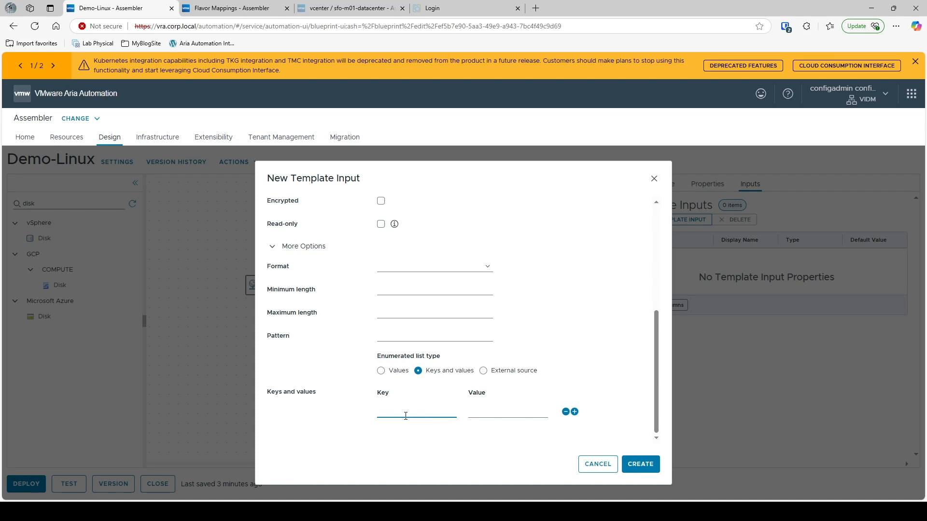
pyautogui.write('East DC')
pyautogui.press('Tab')
pyautogui.write('dc1')
pyautogui.click(574, 412)
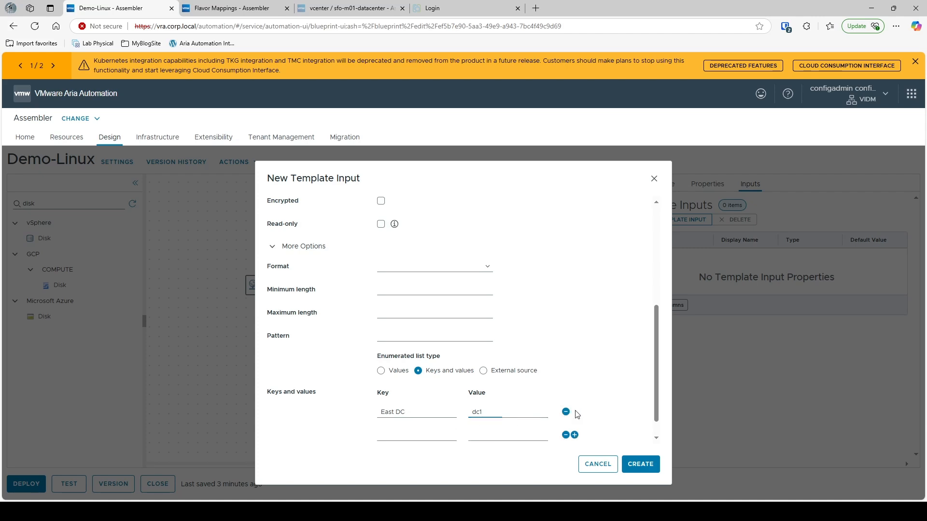
pyautogui.click(427, 435)
pyautogui.write('West DC')
pyautogui.press('Tab')
pyautogui.write('dc2')
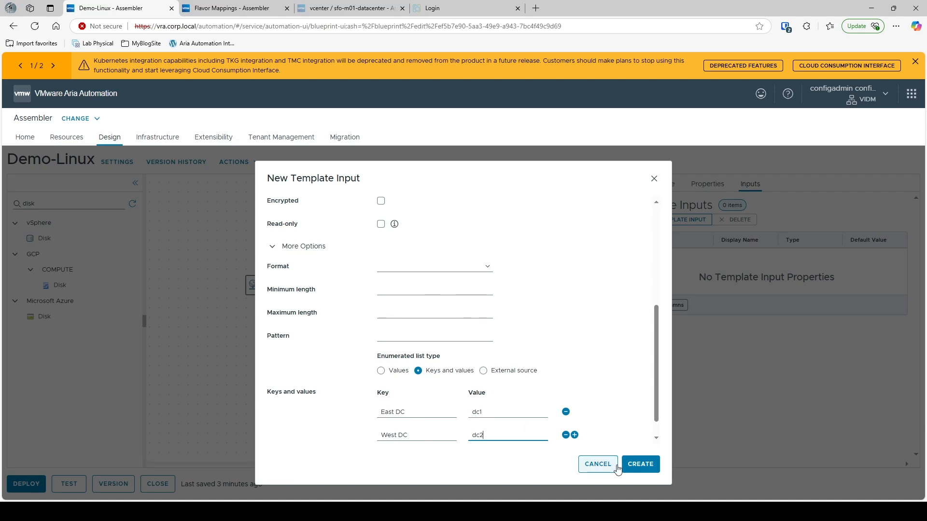
# Create the vmNameInpParam template input and inspect its definition and list entries in the YAML code
pyautogui.click(634, 468)
pyautogui.click(668, 189)
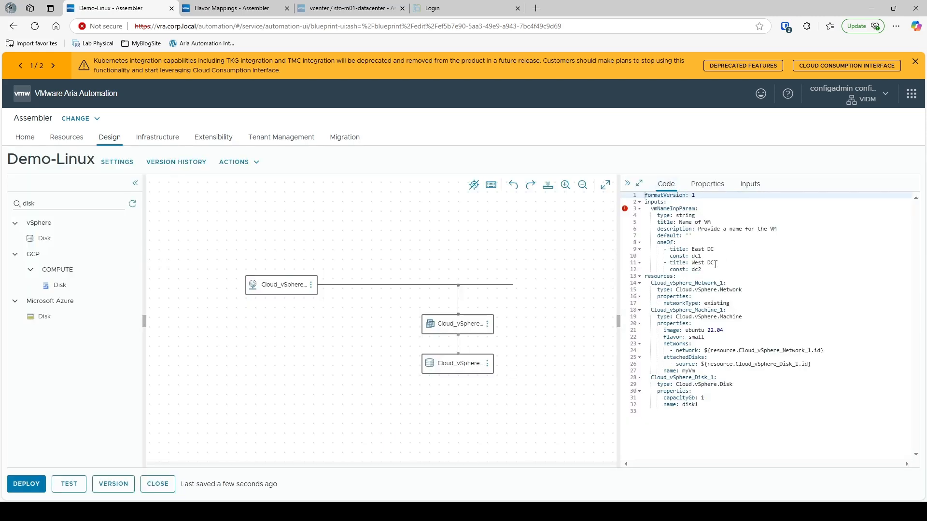
pyautogui.moveTo(702, 270); pyautogui.dragTo(674, 249)
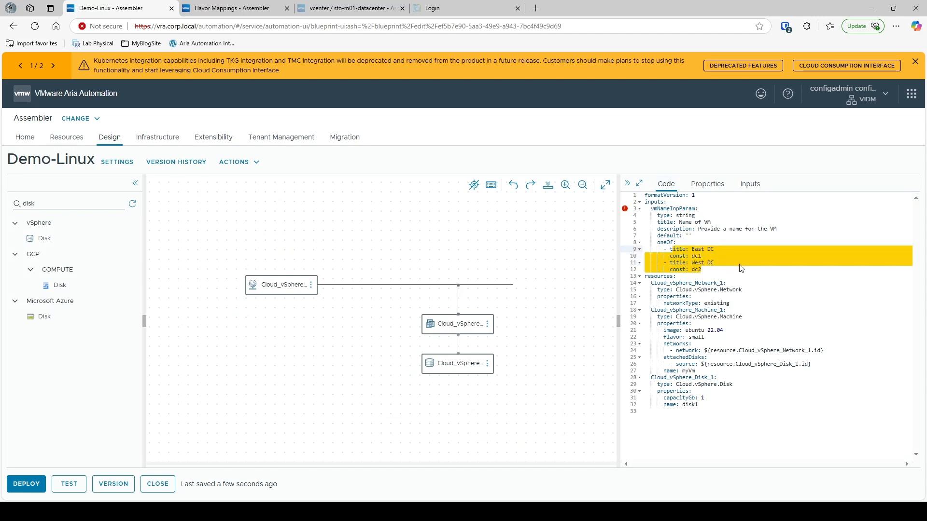
pyautogui.moveTo(625, 213)
pyautogui.click(684, 216)
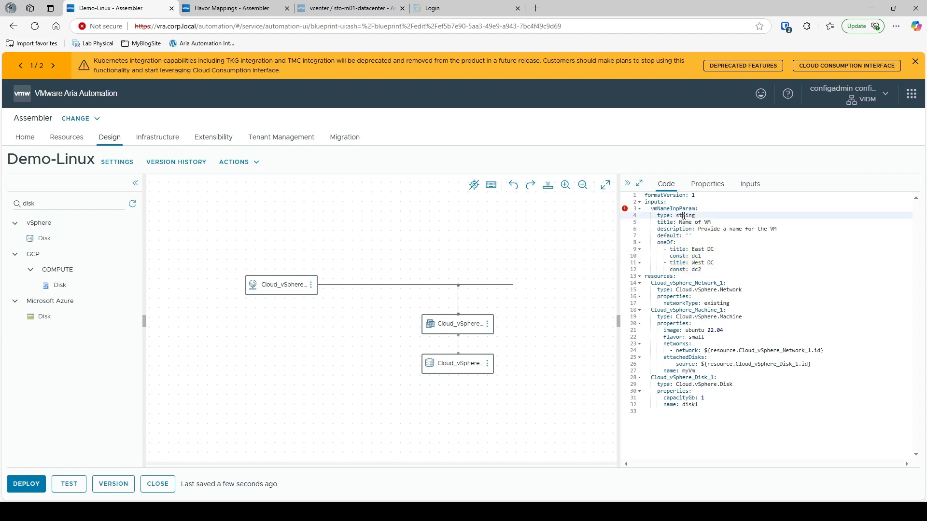
pyautogui.click(716, 269)
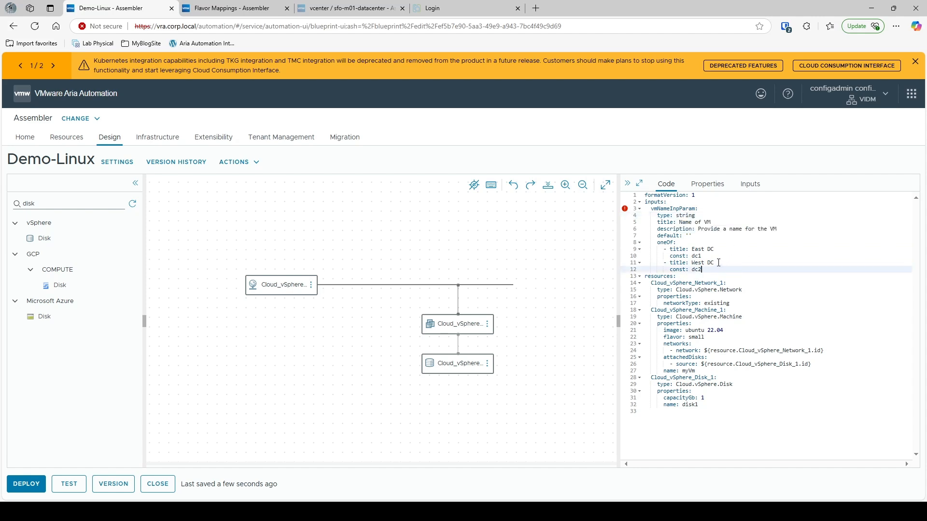
# Remove the key-value pairs from vmNameInpParam by switching its enumerated list type to Values, and save the input
pyautogui.click(750, 184)
pyautogui.click(688, 260)
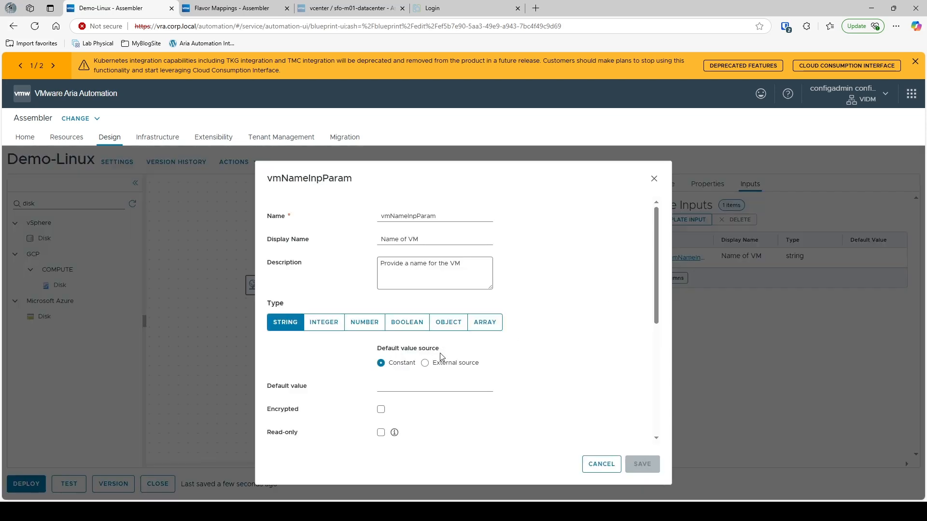
pyautogui.scroll(-5, 386, 367)
pyautogui.click(381, 348)
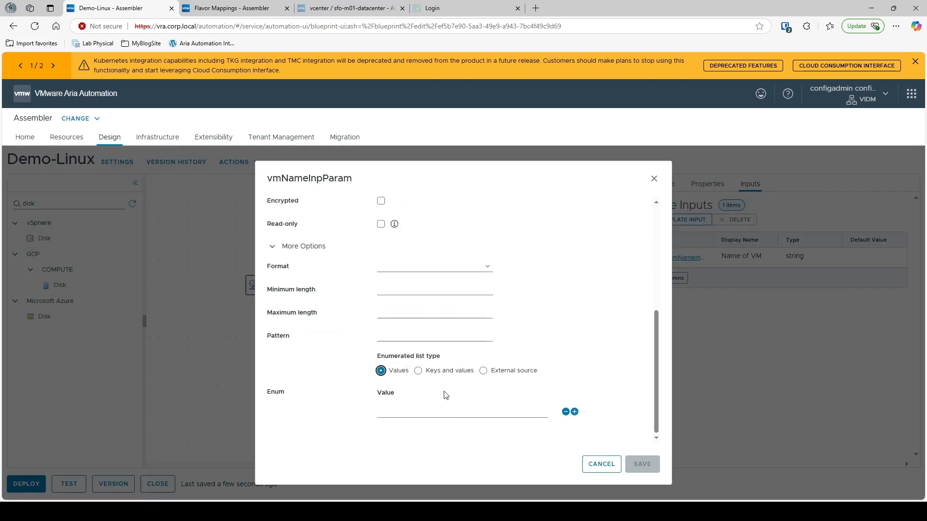
pyautogui.click(423, 372)
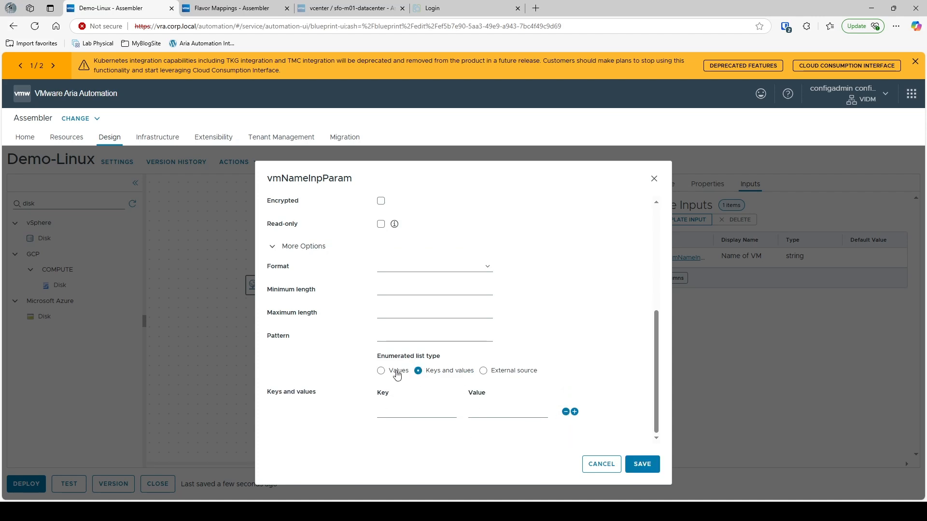
pyautogui.click(381, 370)
pyautogui.scroll(5, 509, 357)
pyautogui.scroll(-10, 531, 367)
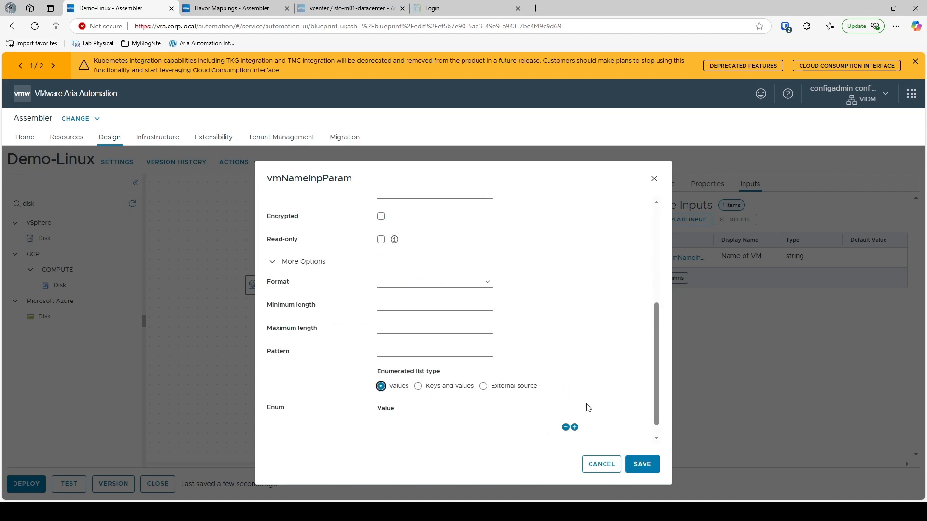
pyautogui.click(642, 464)
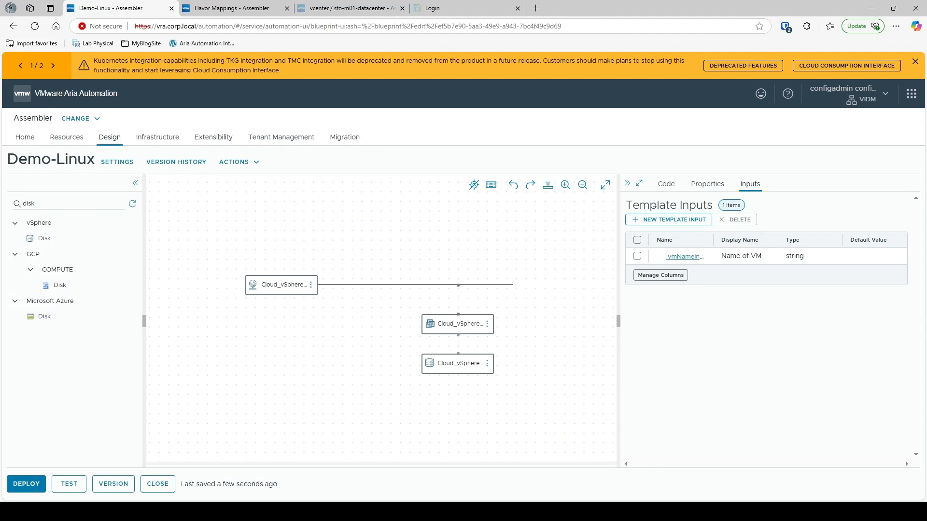
# Review vmNameInpParam in the YAML code and in its edit form, leaving the form without changes
pyautogui.click(666, 183)
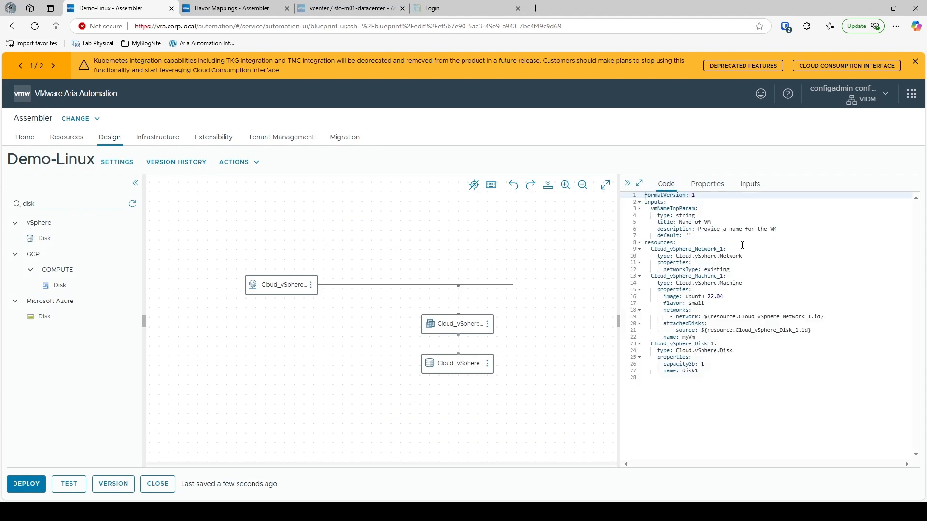
pyautogui.click(750, 184)
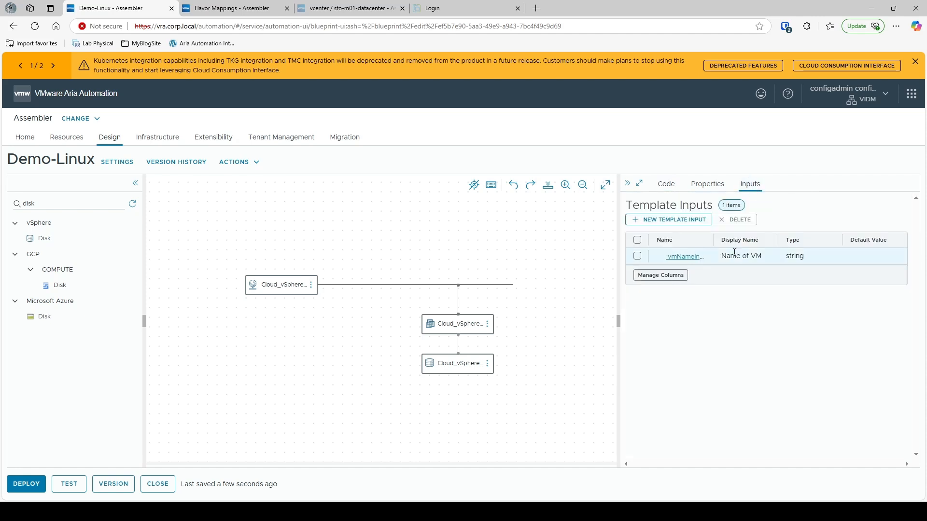
pyautogui.click(685, 256)
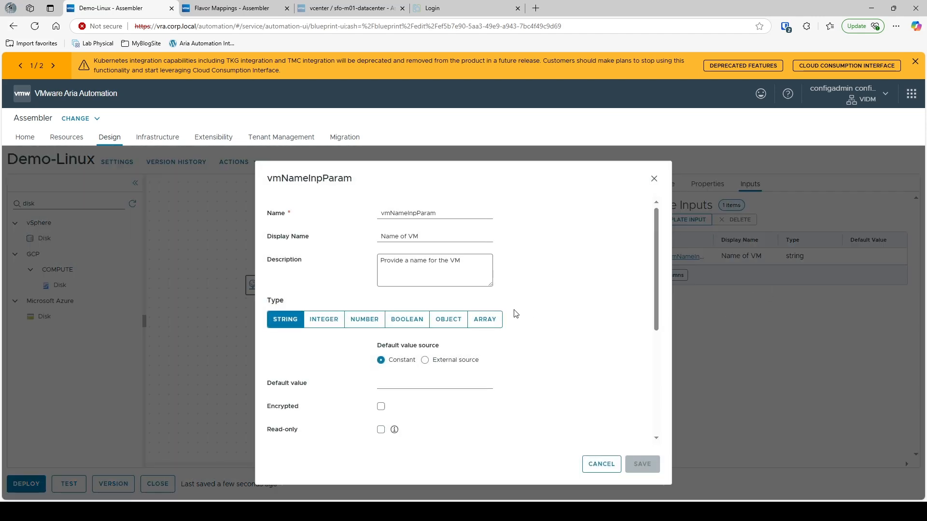
pyautogui.scroll(-5, 439, 306)
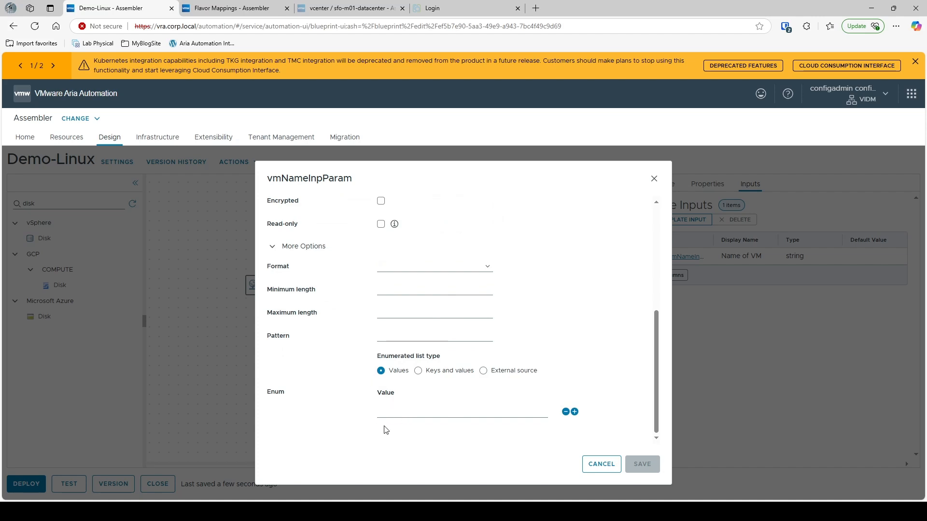
pyautogui.click(603, 465)
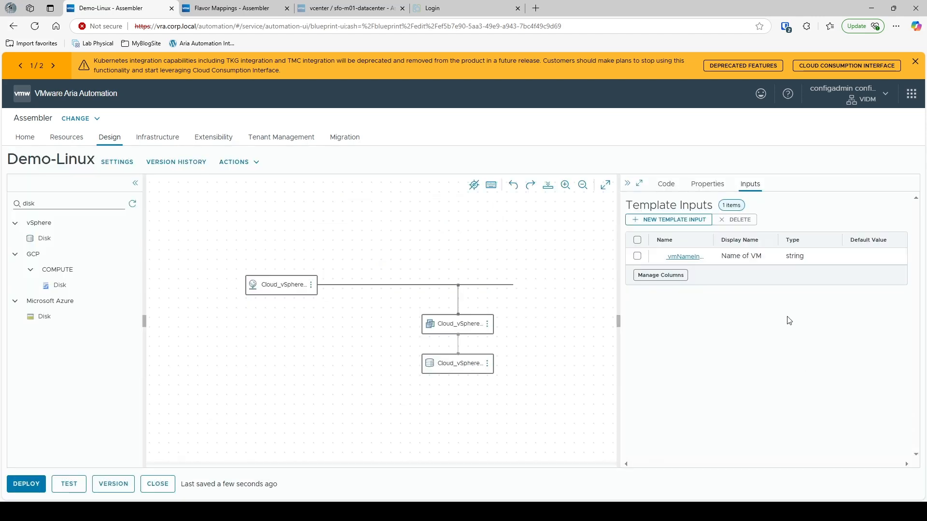
# Set the vSphere machine's name property in the YAML code to ${input.vmNameInpParam}
pyautogui.click(663, 188)
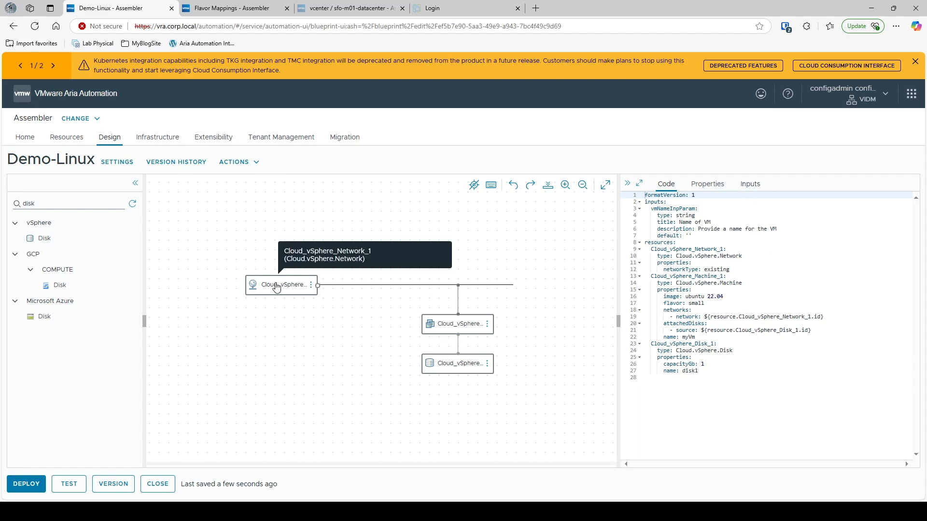
pyautogui.moveTo(284, 286); pyautogui.dragTo(336, 281)
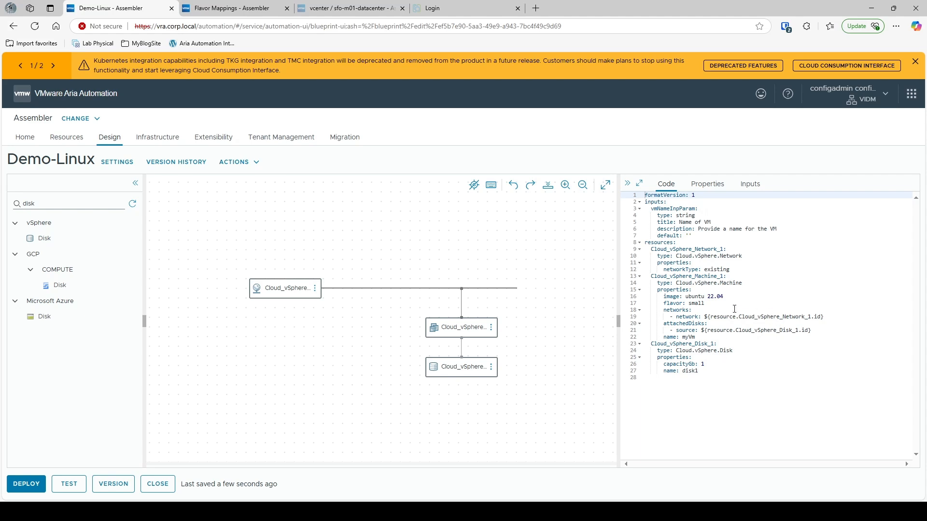
pyautogui.doubleClick(692, 337)
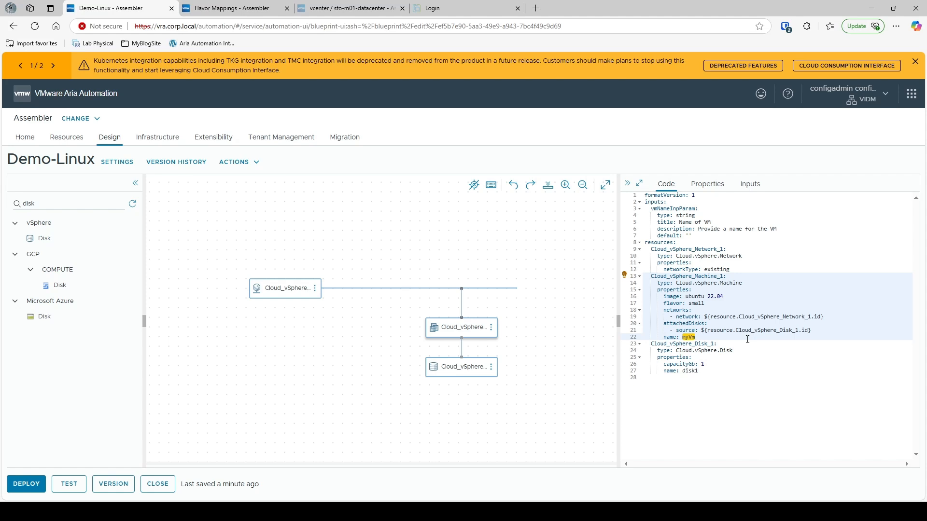
pyautogui.press('BackSpace')
pyautogui.write('${')
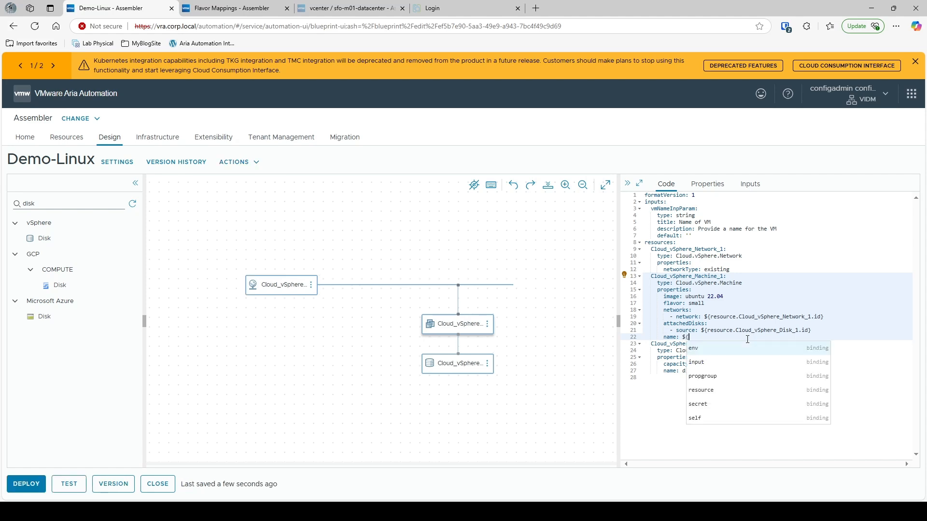
pyautogui.write('inpu')
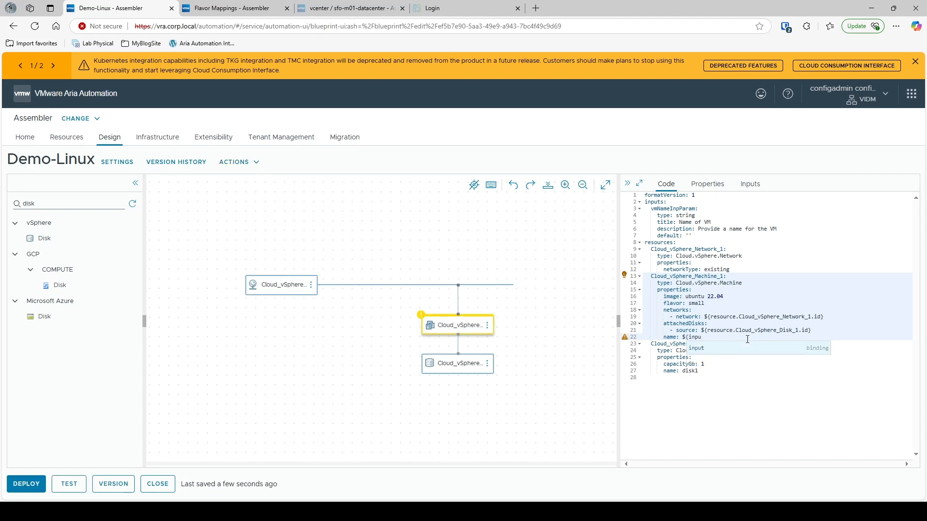
pyautogui.write('t')
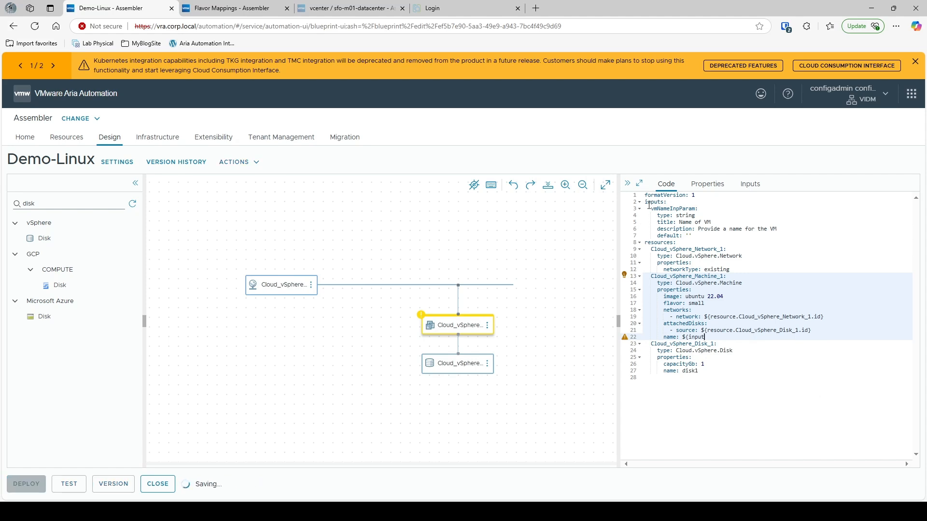
pyautogui.write('.')
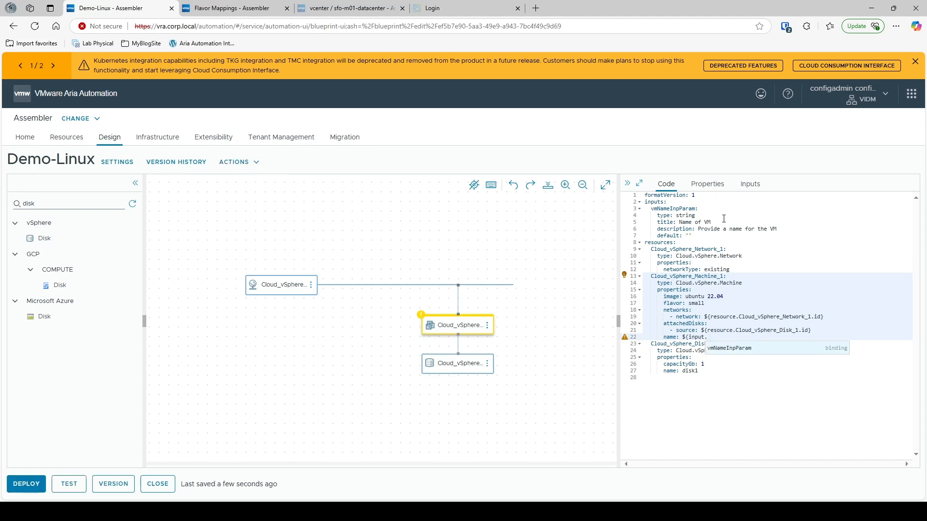
pyautogui.click(743, 349)
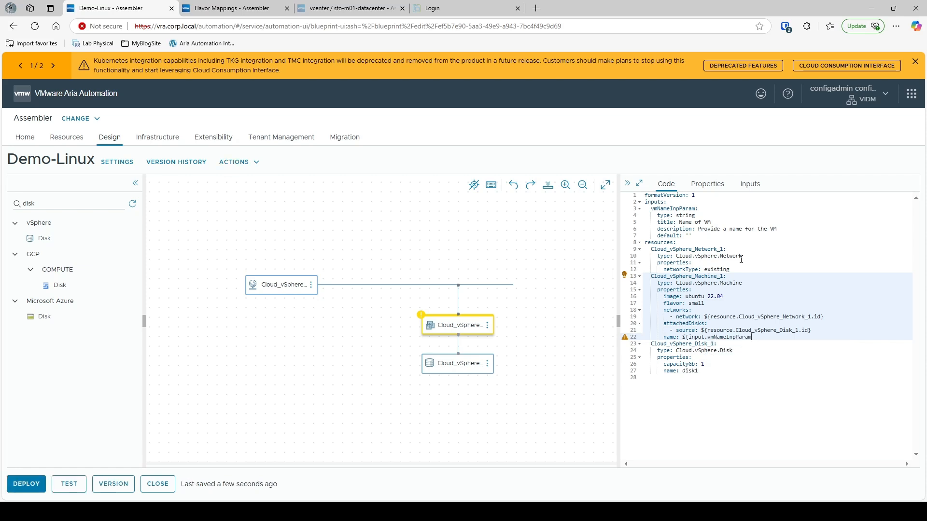
pyautogui.write('}')
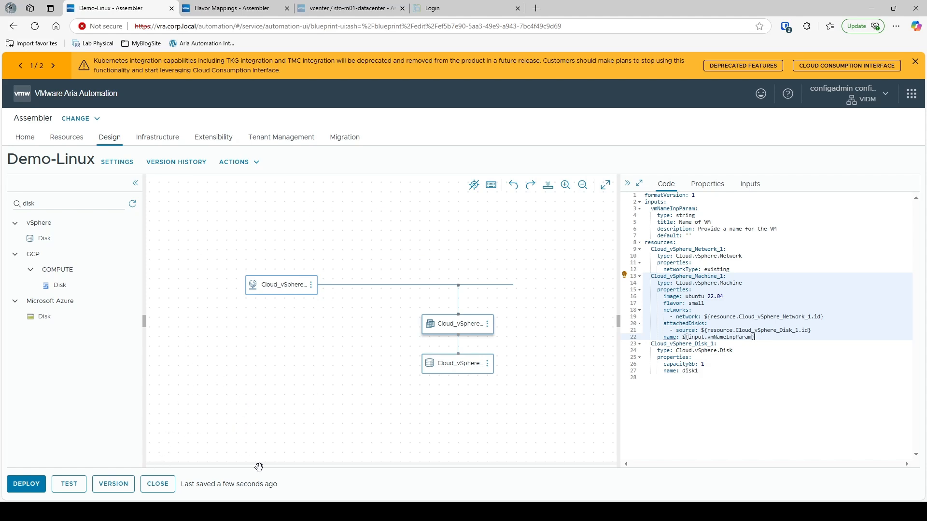
# Create version 1 released to the catalog, with description "demo cloud template, vm, disk, network" and change log "Initial commit"
pyautogui.click(114, 484)
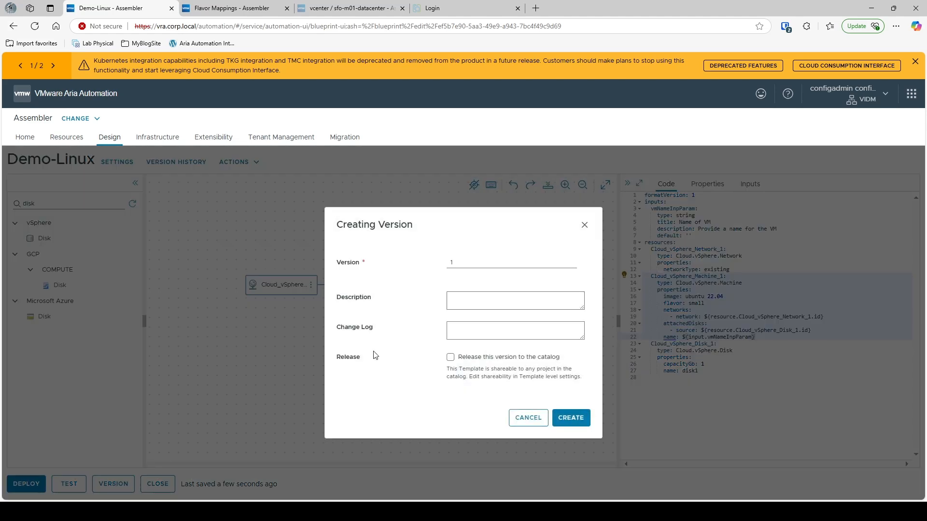
pyautogui.click(451, 357)
pyautogui.click(455, 300)
pyautogui.write('de')
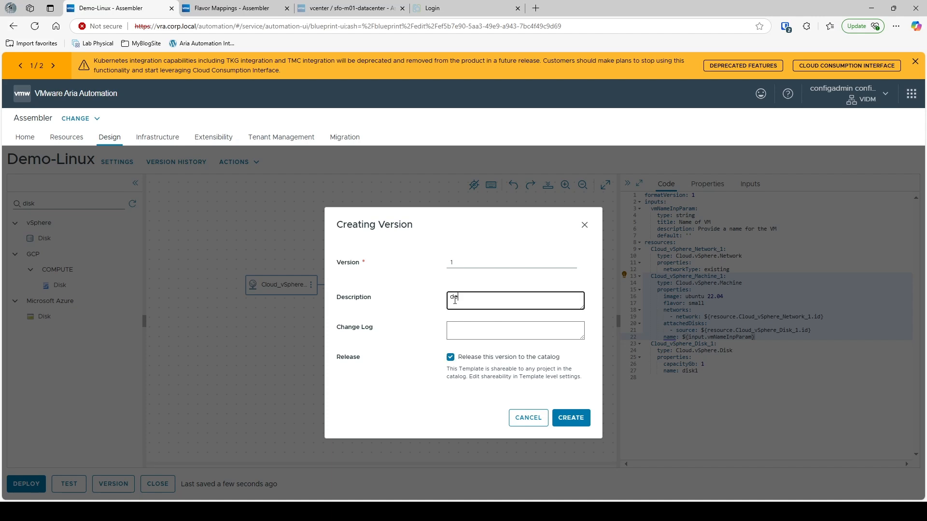
pyautogui.write('mo cloud template, vm, disk, network')
pyautogui.press('Tab')
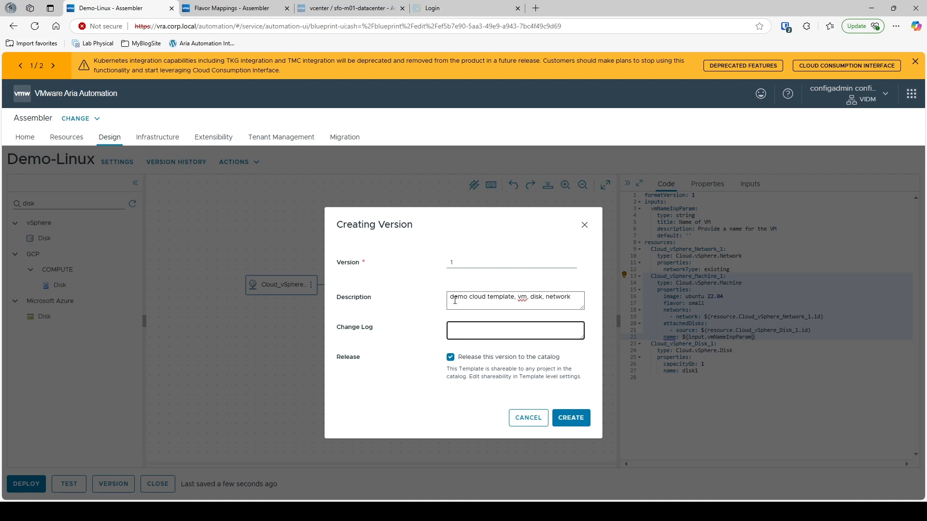
pyautogui.write('Initial commit')
pyautogui.click(571, 417)
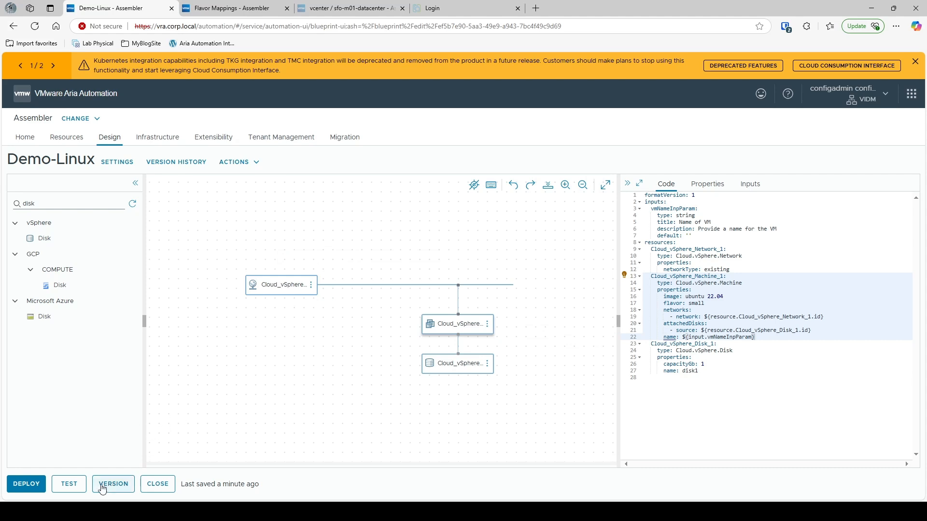
# Test the Demo-Linux template using vm1 as the Name of VM
pyautogui.click(68, 488)
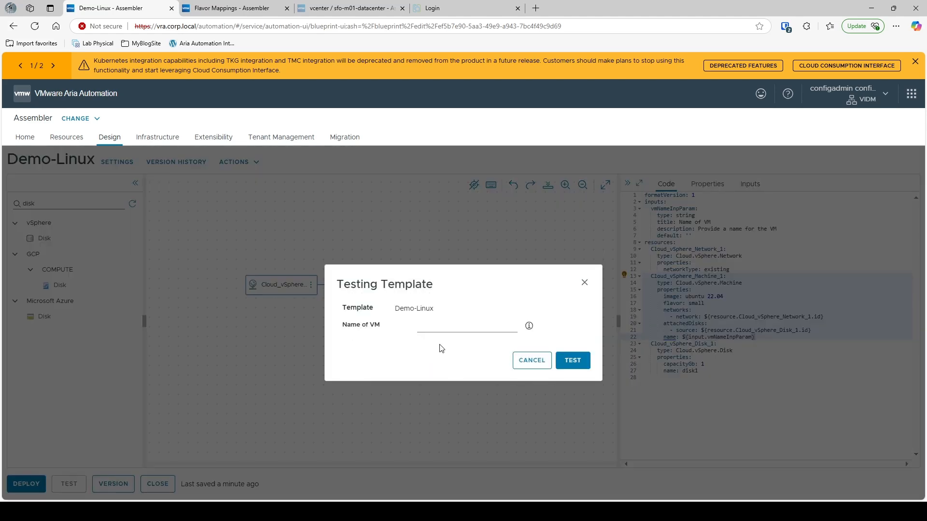
pyautogui.click(419, 326)
pyautogui.write('vm1')
pyautogui.click(586, 360)
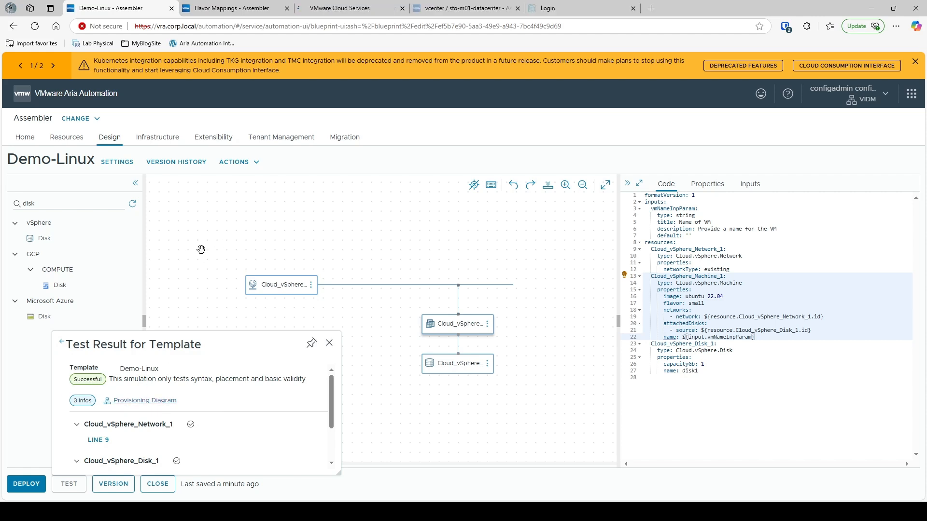
# Review the infrastructure requests and inspect the details of the simulated Deployment (cag, vm1) request, returning to the request list
pyautogui.click(341, 9)
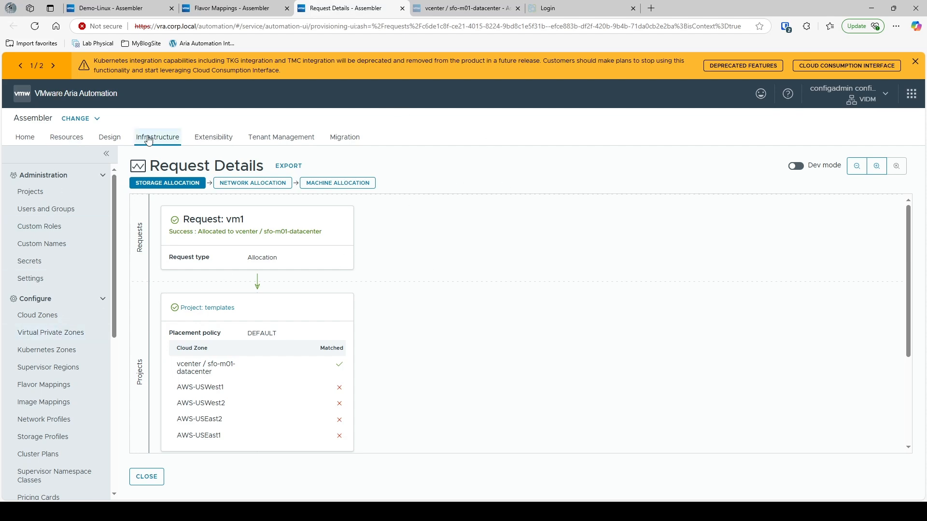
pyautogui.scroll(-6, 87, 358)
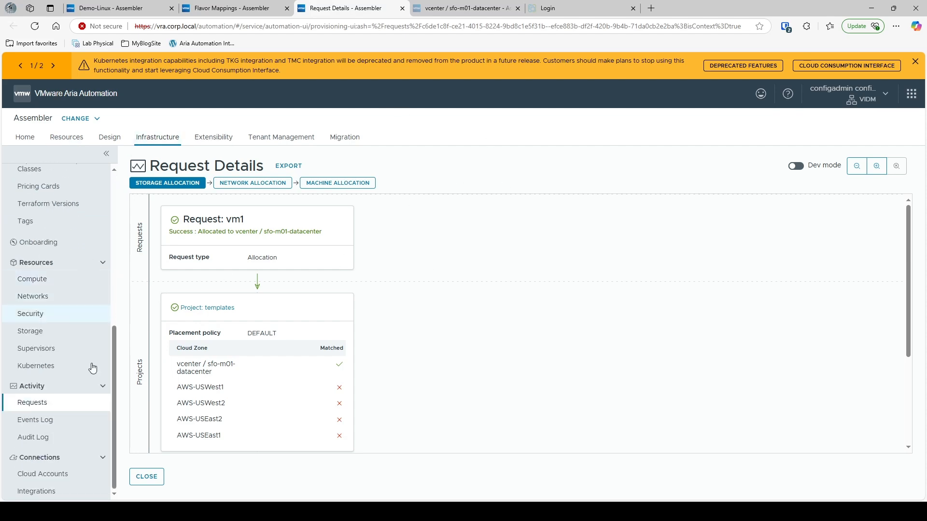
pyautogui.click(29, 404)
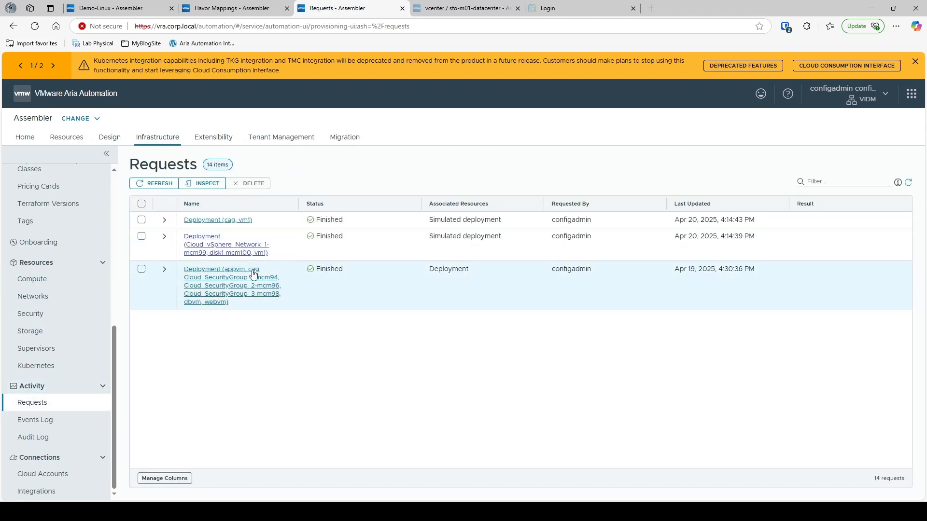
pyautogui.click(198, 222)
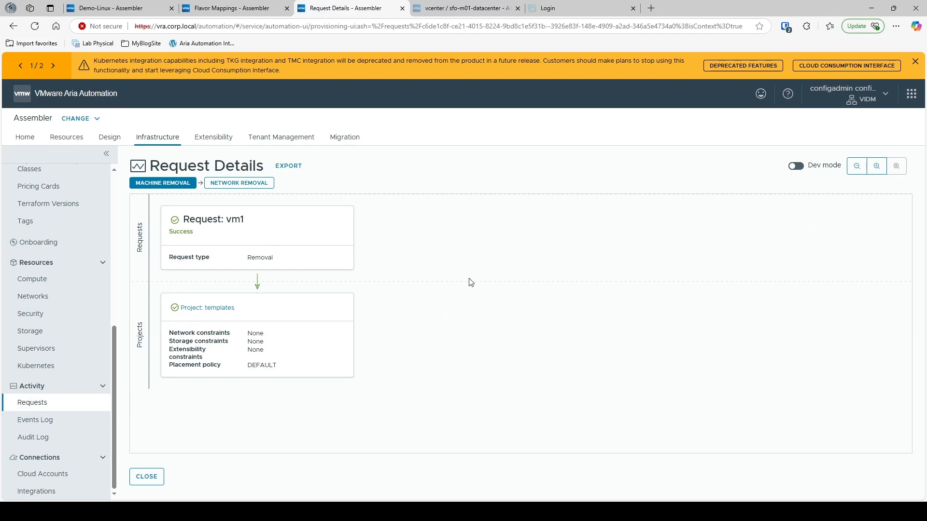
pyautogui.click(160, 475)
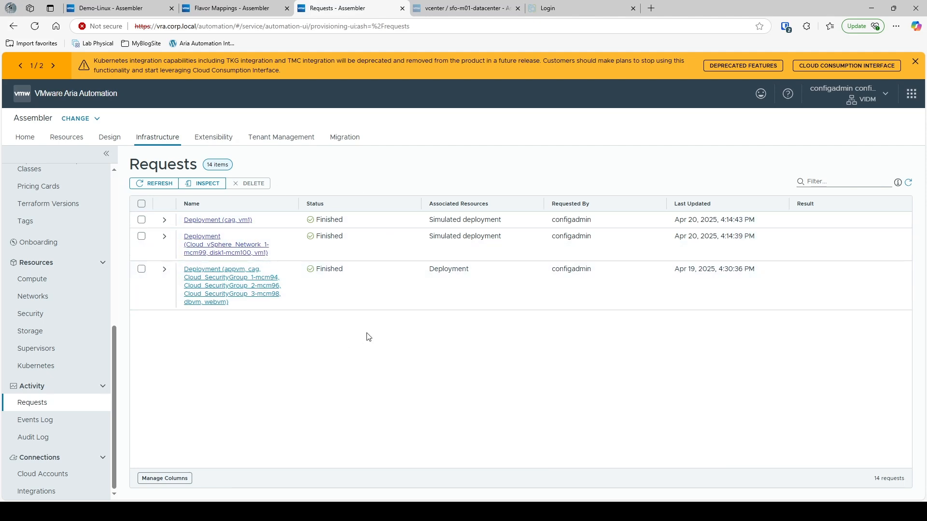
# Open the provisioning diagram from the Demo-Linux test result and examine the storage allocation's cloud zones, region and volume type
pyautogui.click(114, 9)
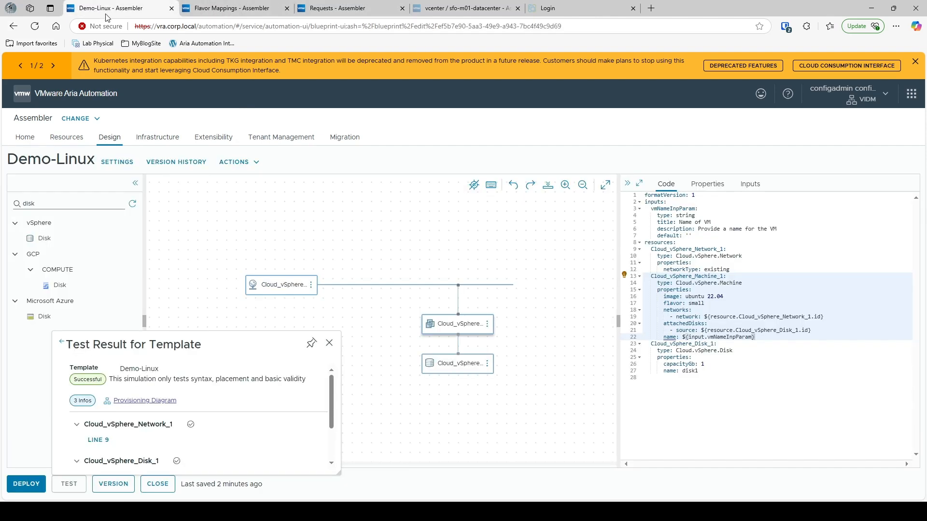
pyautogui.click(145, 401)
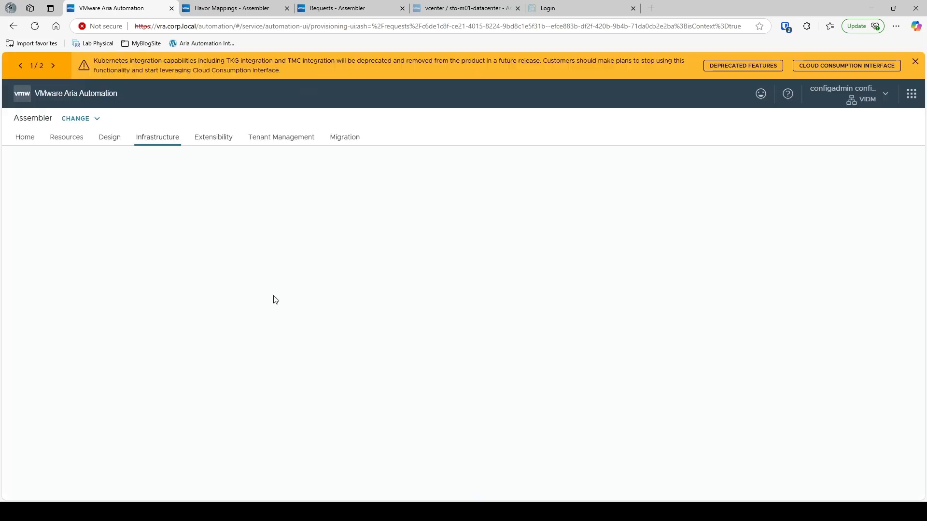
pyautogui.scroll(-3, 298, 335)
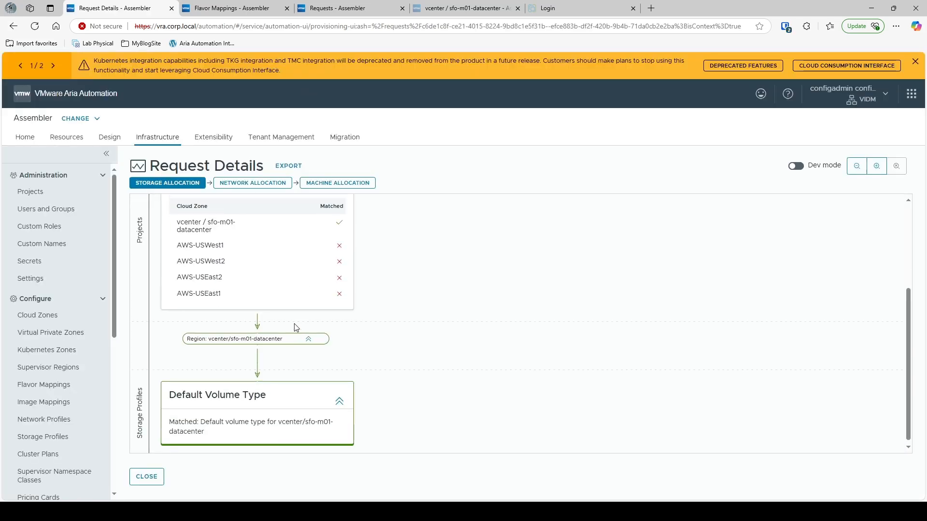
pyautogui.scroll(3, 295, 327)
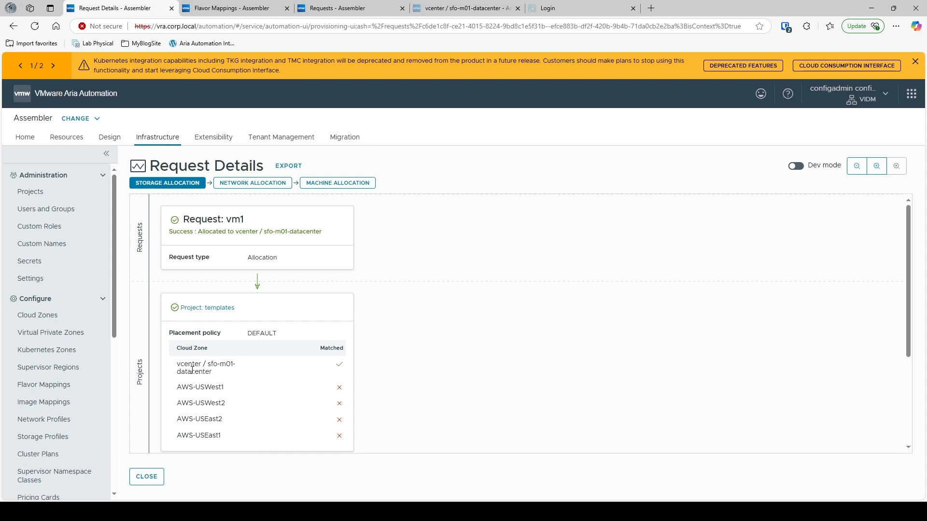
pyautogui.scroll(-3, 192, 370)
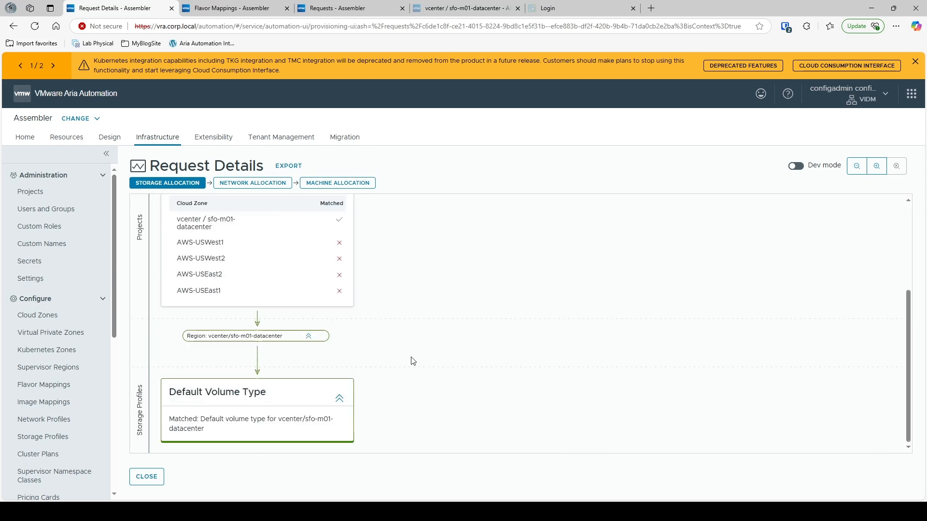
pyautogui.scroll(3, 411, 359)
pyautogui.scroll(-3, 315, 329)
# Show the network allocation for the cag-web component and examine its project constraints and network profiles
pyautogui.click(251, 183)
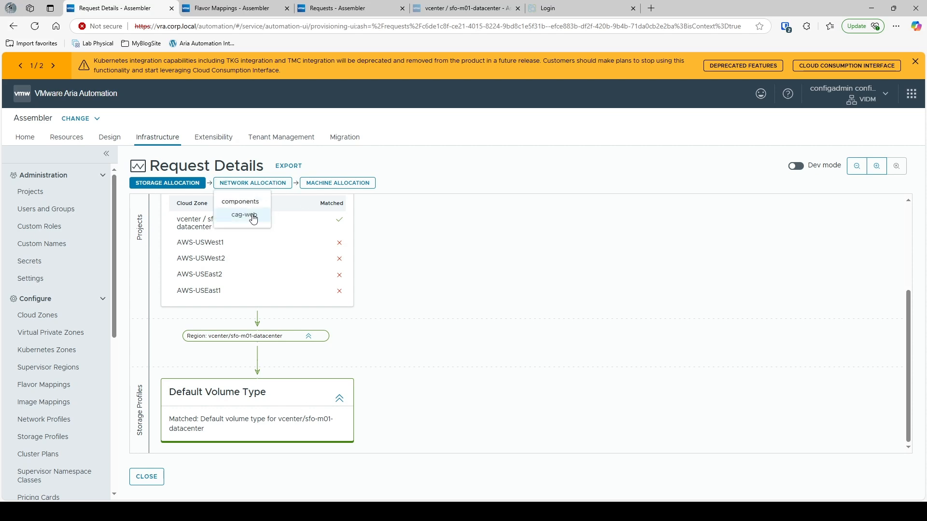
pyautogui.click(250, 216)
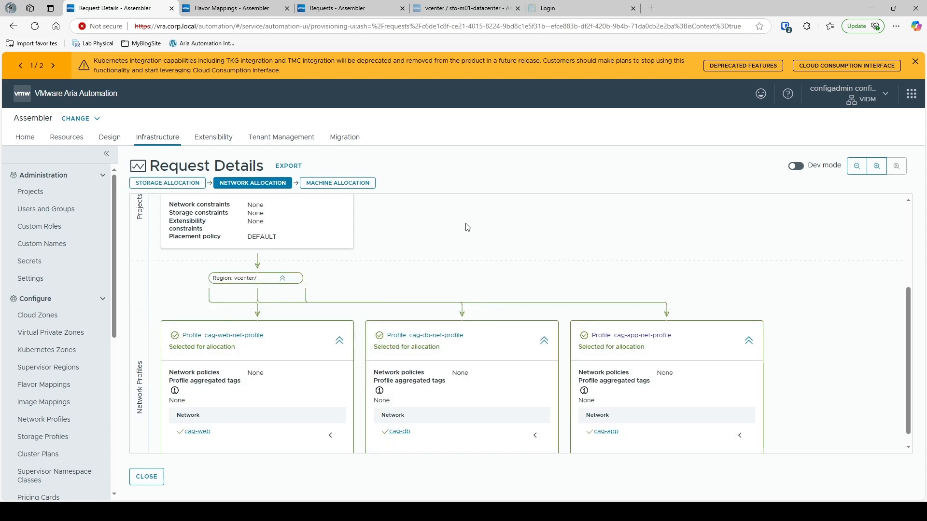
pyautogui.scroll(-1, 461, 217)
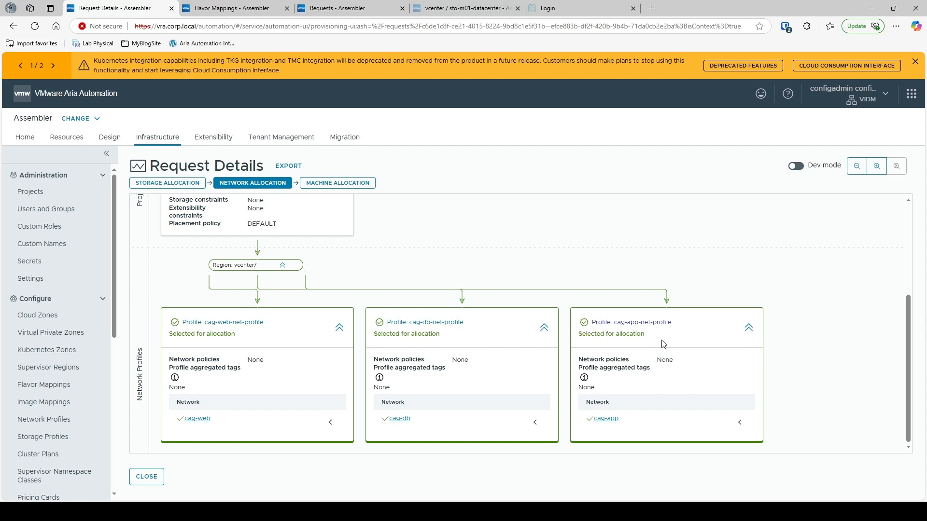
pyautogui.scroll(2, 424, 234)
# Show the machine allocation for vm1 and examine its request constraints, project placement policy, cloud zone priorities and candidate regions
pyautogui.click(337, 184)
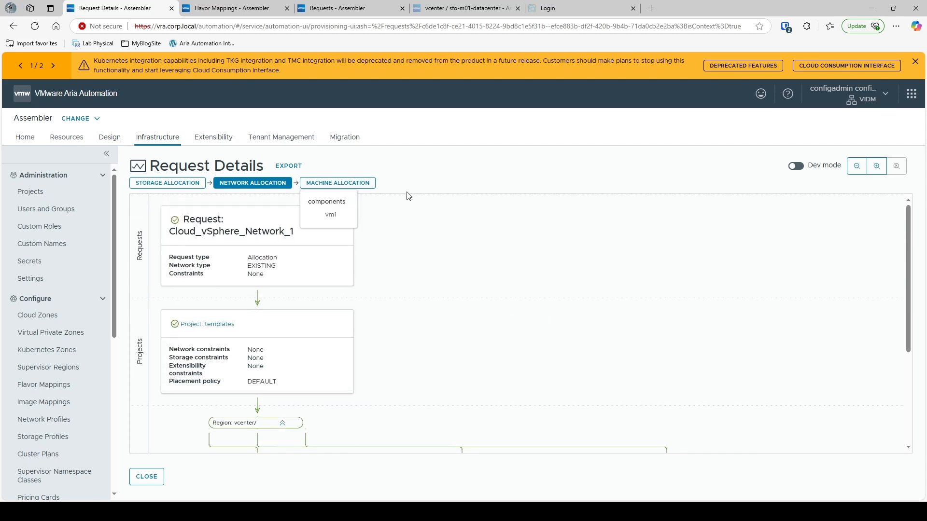
pyautogui.click(329, 216)
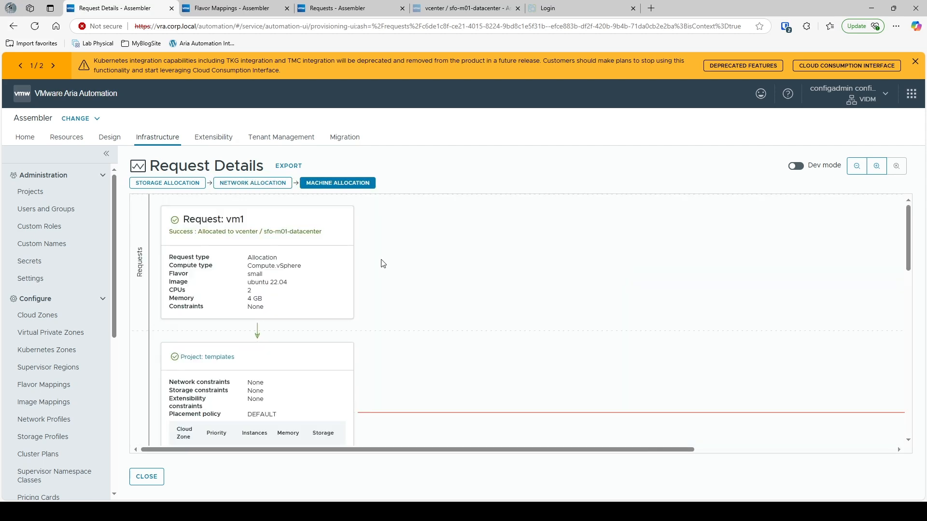
pyautogui.scroll(-3, 306, 241)
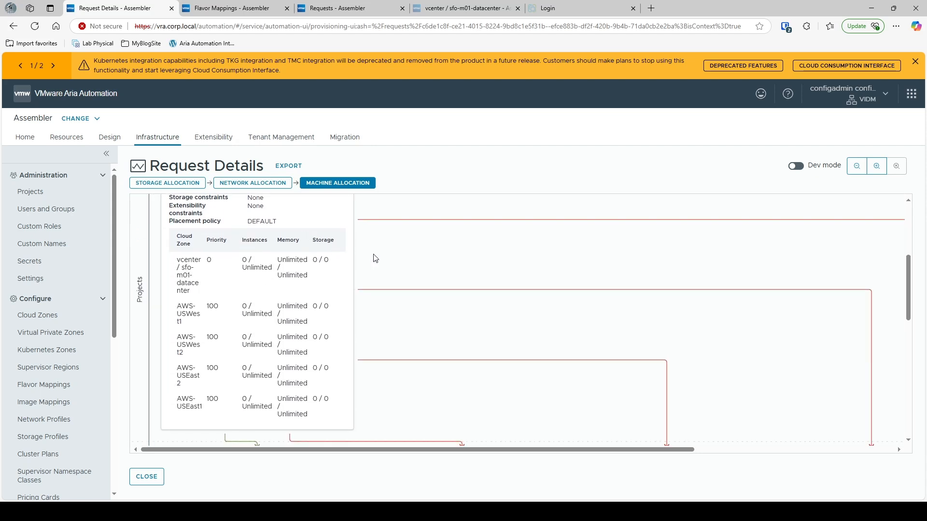
pyautogui.scroll(4, 376, 258)
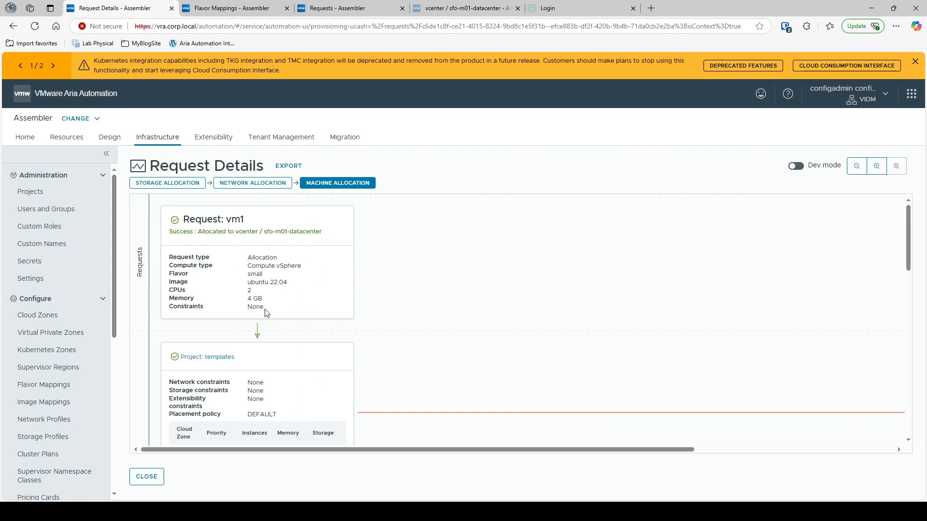
pyautogui.moveTo(267, 310); pyautogui.dragTo(246, 309)
pyautogui.scroll(-1, 284, 303)
pyautogui.scroll(1, 287, 296)
pyautogui.scroll(-1, 290, 292)
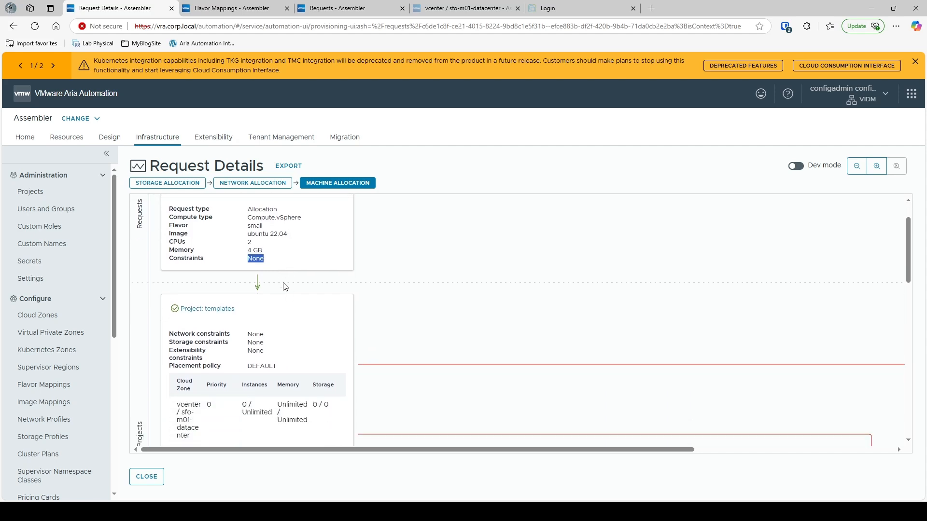
pyautogui.scroll(-1, 316, 327)
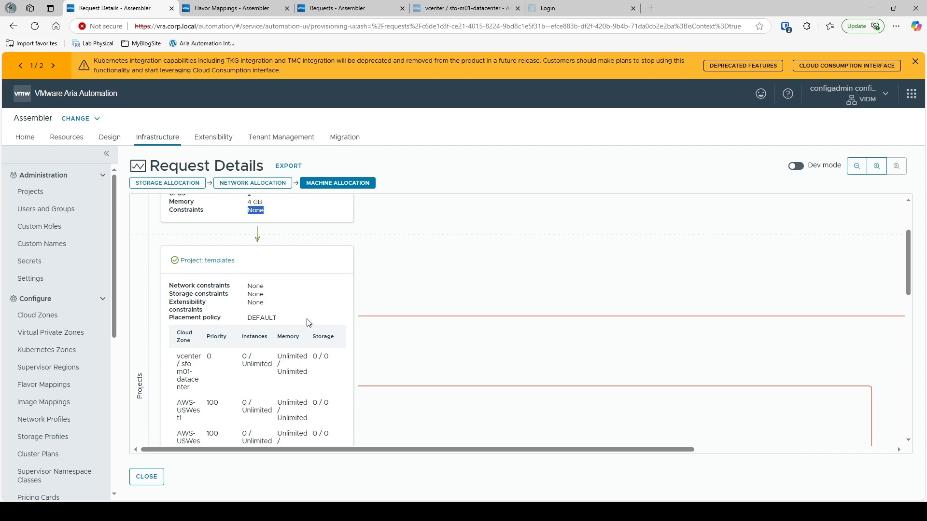
pyautogui.scroll(-1, 309, 323)
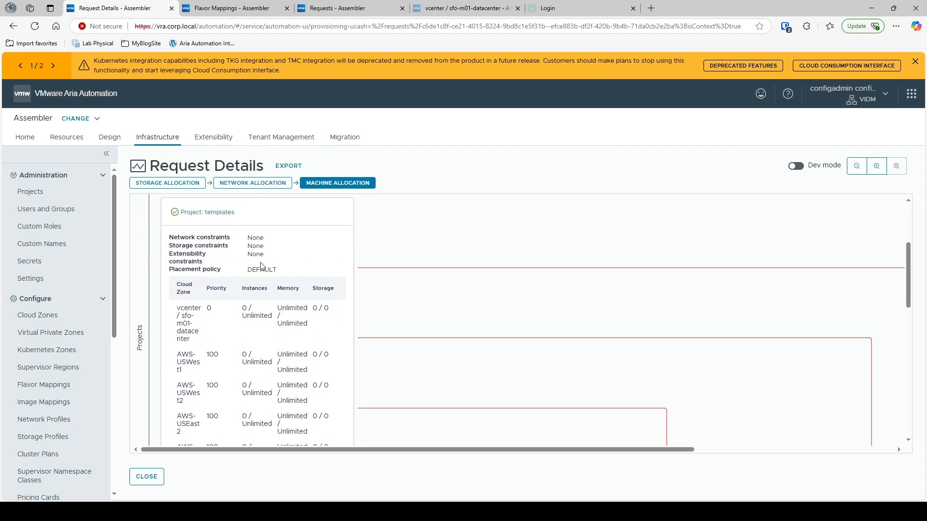
pyautogui.scroll(2, 156, 380)
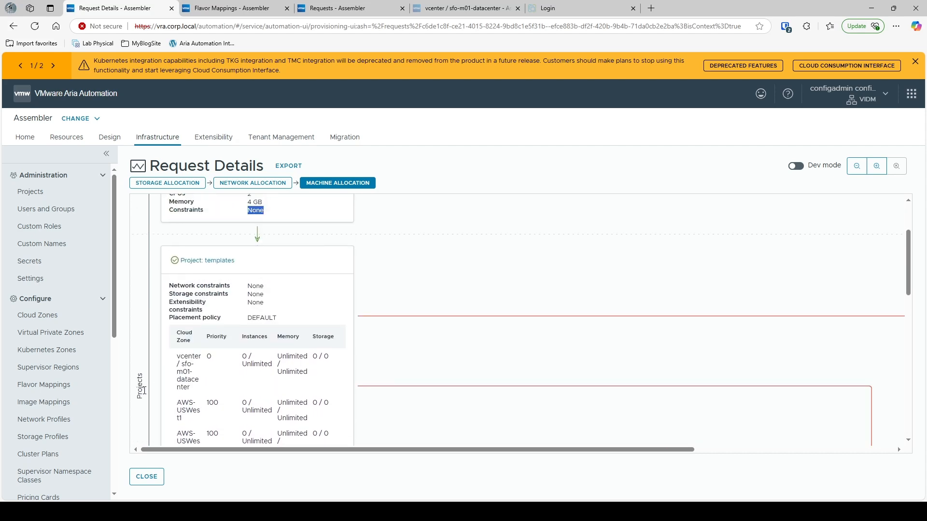
pyautogui.scroll(-3, 211, 318)
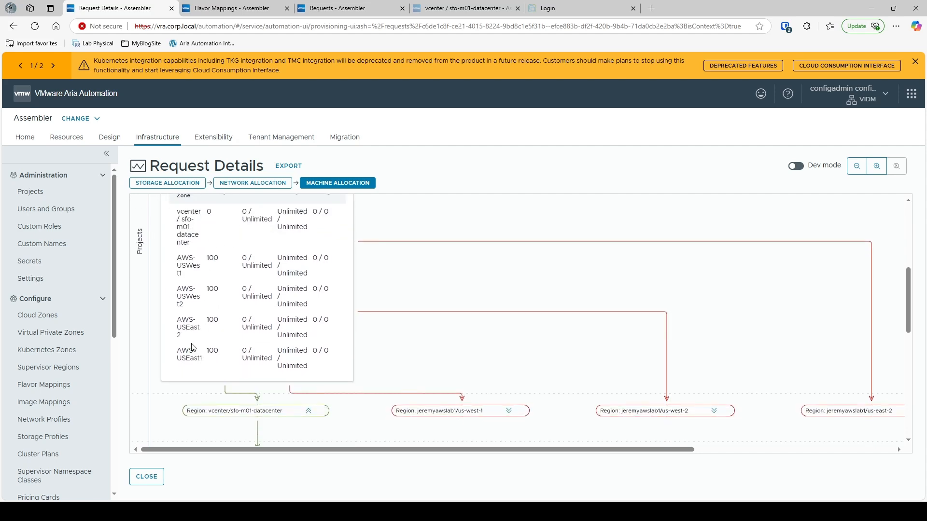
pyautogui.scroll(-2, 222, 309)
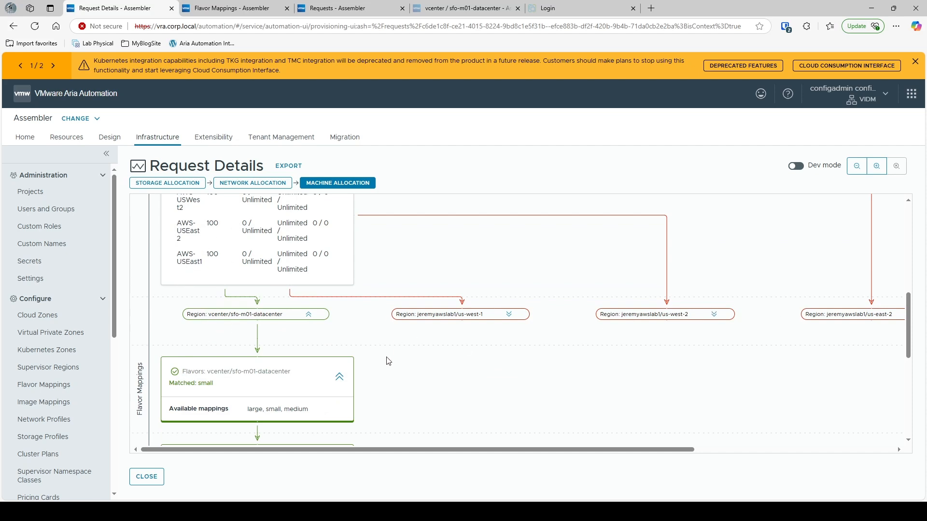
# Examine the vm1 request's compute type and the vCenter region below the project in the machine allocation diagram
pyautogui.scroll(5, 355, 383)
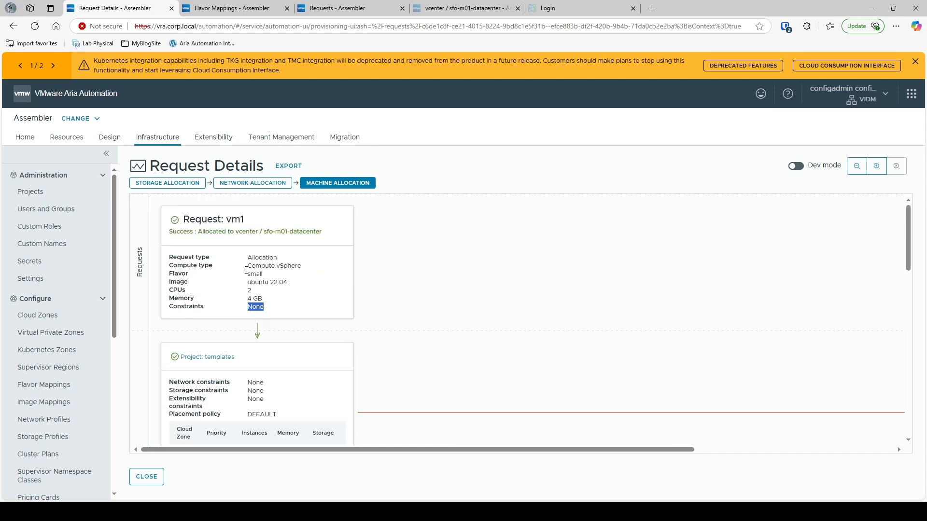
pyautogui.moveTo(249, 266); pyautogui.dragTo(307, 274)
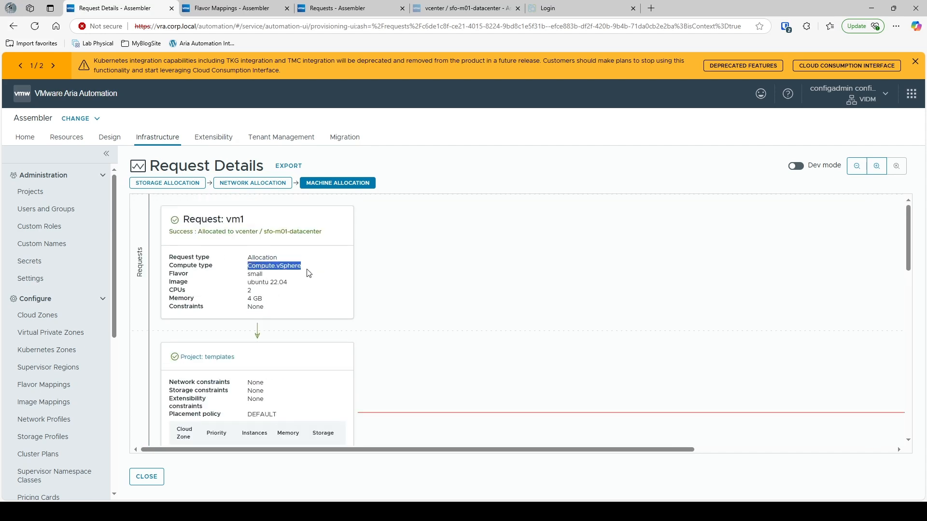
pyautogui.scroll(-5, 327, 305)
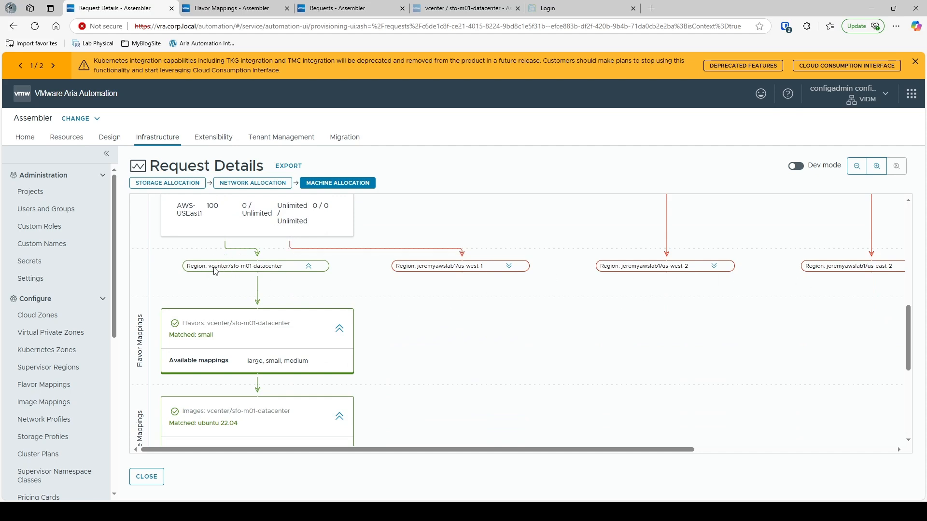
pyautogui.moveTo(212, 267); pyautogui.dragTo(272, 267)
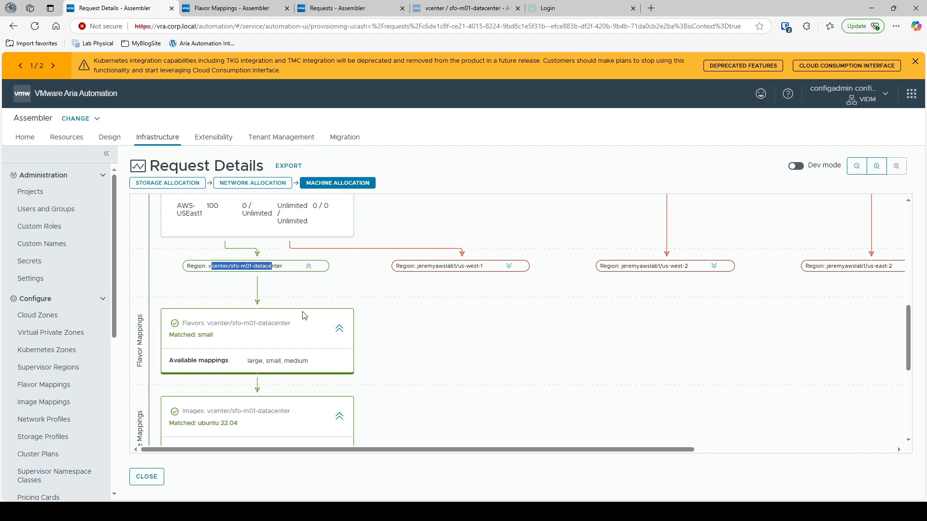
pyautogui.scroll(-2, 299, 273)
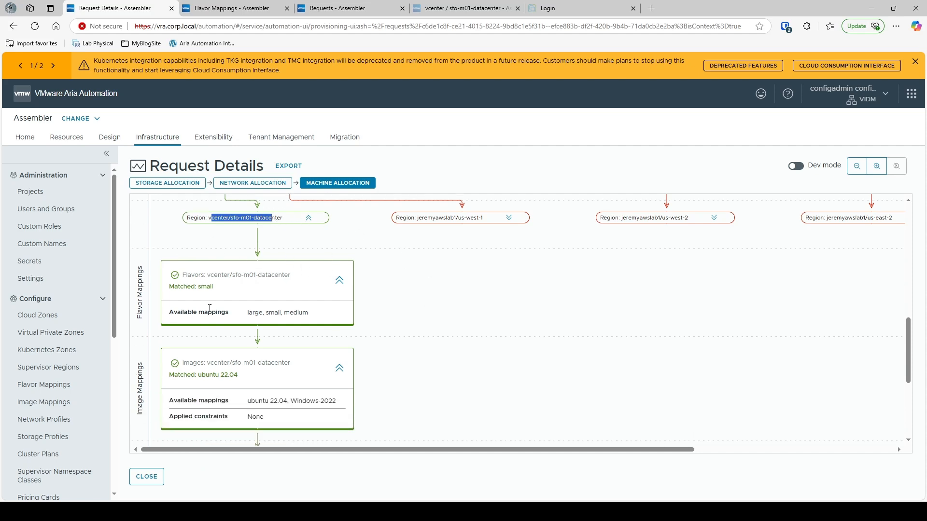
# Examine the matched flavor and image mappings for the vcenter/sfo-m01-datacenter region in the machine allocation
pyautogui.moveTo(232, 243); pyautogui.dragTo(154, 271)
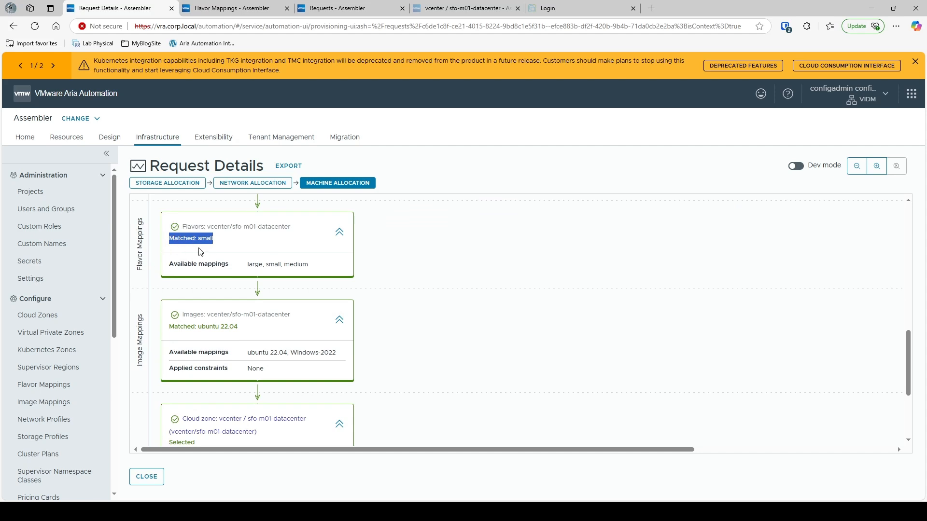
pyautogui.moveTo(291, 228); pyautogui.dragTo(204, 228)
pyautogui.scroll(-1, 304, 314)
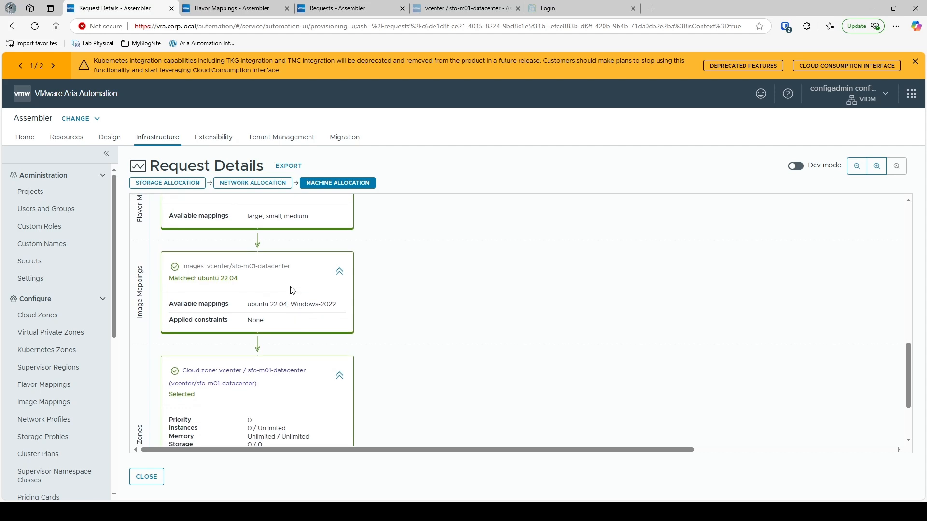
pyautogui.moveTo(245, 278); pyautogui.dragTo(198, 279)
pyautogui.click(395, 296)
pyautogui.moveTo(278, 266); pyautogui.dragTo(208, 267)
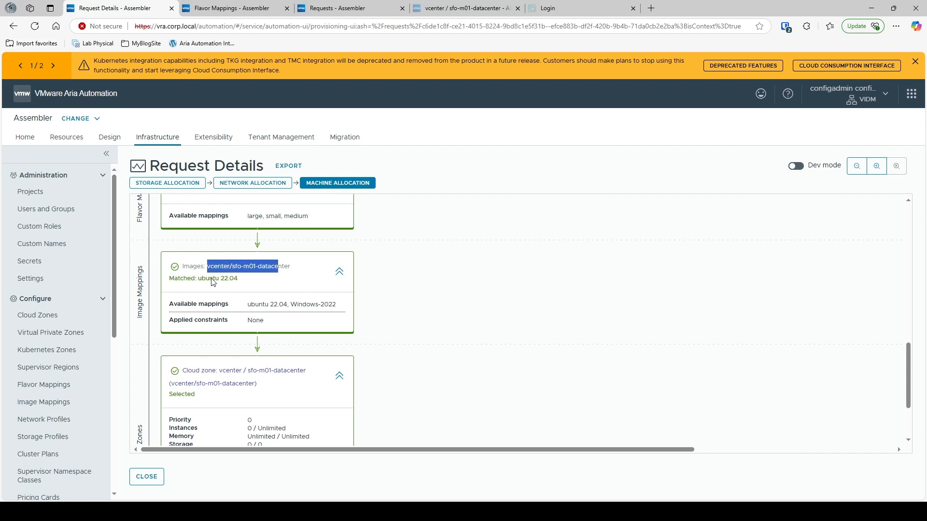
pyautogui.scroll(-2, 393, 269)
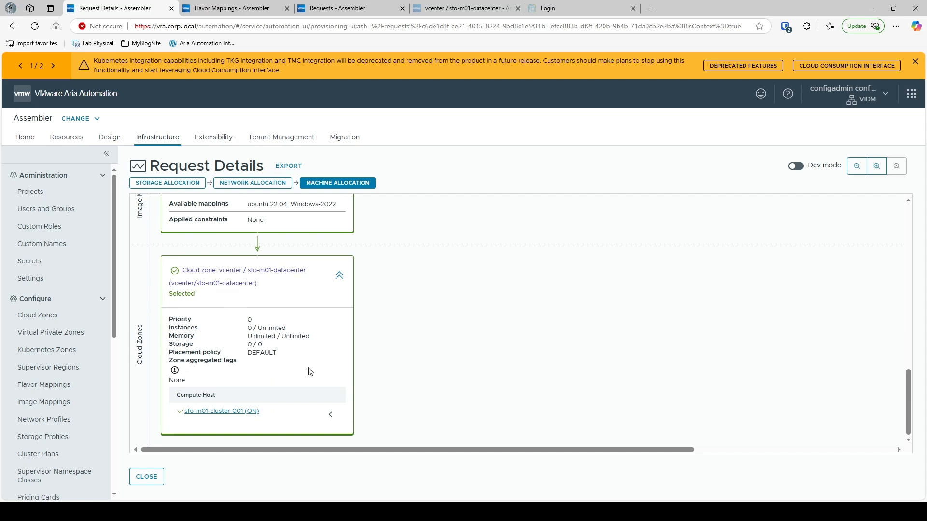
# Expand the sfo-m01-cluster-001 compute host details in the selected cloud zone, then close the request details
pyautogui.click(331, 416)
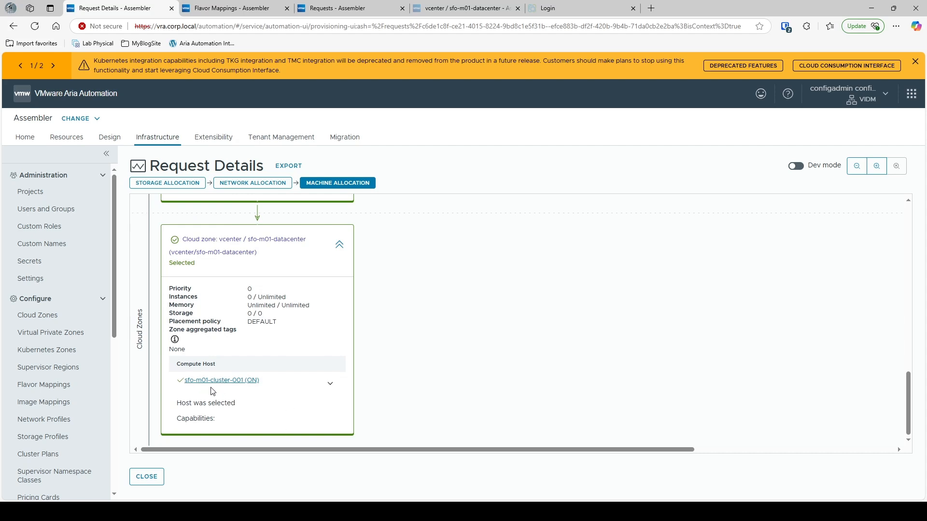
pyautogui.scroll(10, 253, 396)
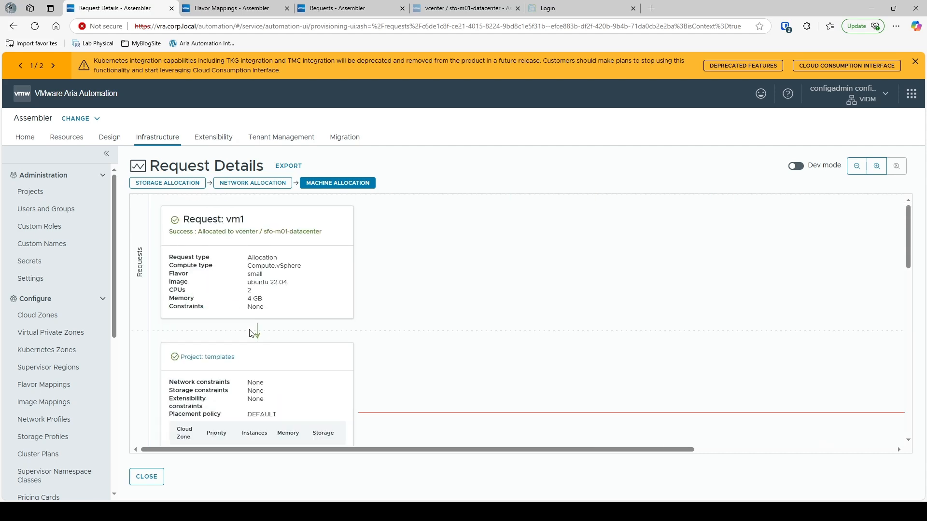
pyautogui.click(146, 477)
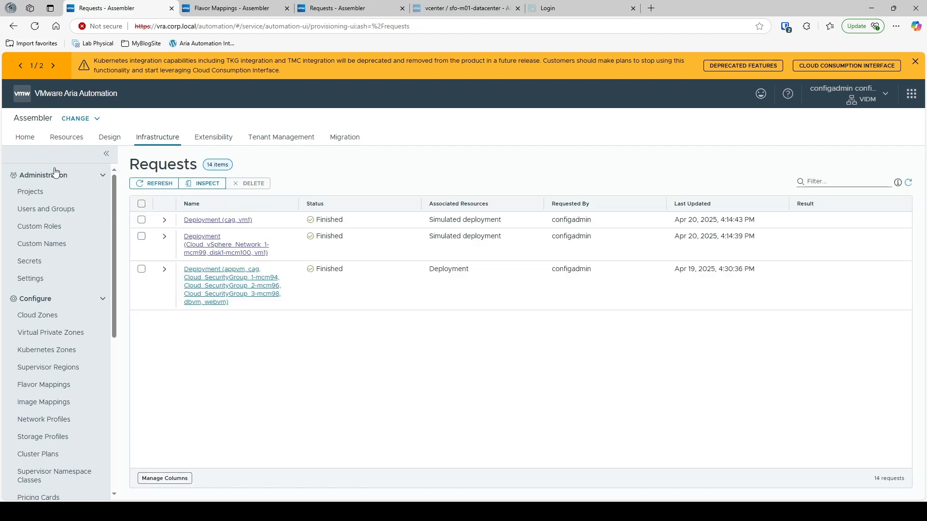
# Return to the Demo-Linux template design and start a new deployment named test5
pyautogui.click(110, 137)
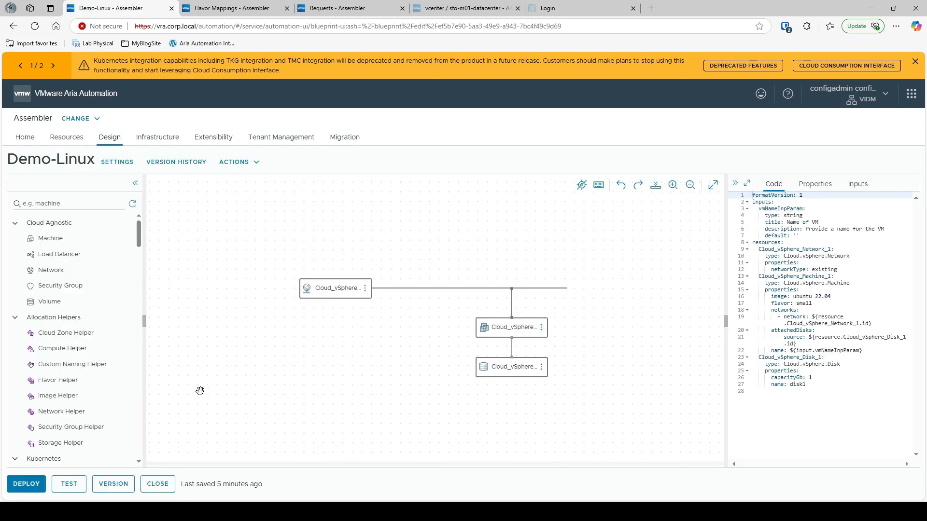
pyautogui.click(32, 486)
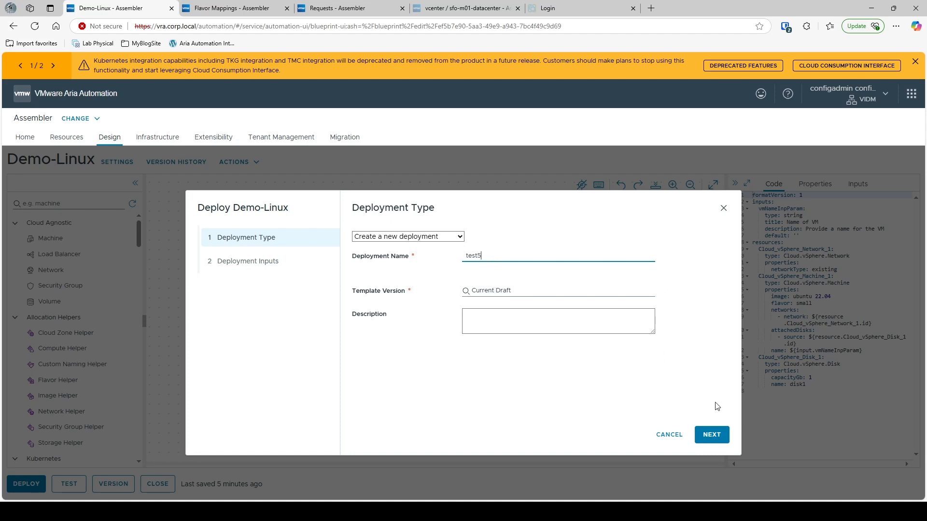
pyautogui.write('test5')
pyautogui.click(720, 436)
pyautogui.click(675, 441)
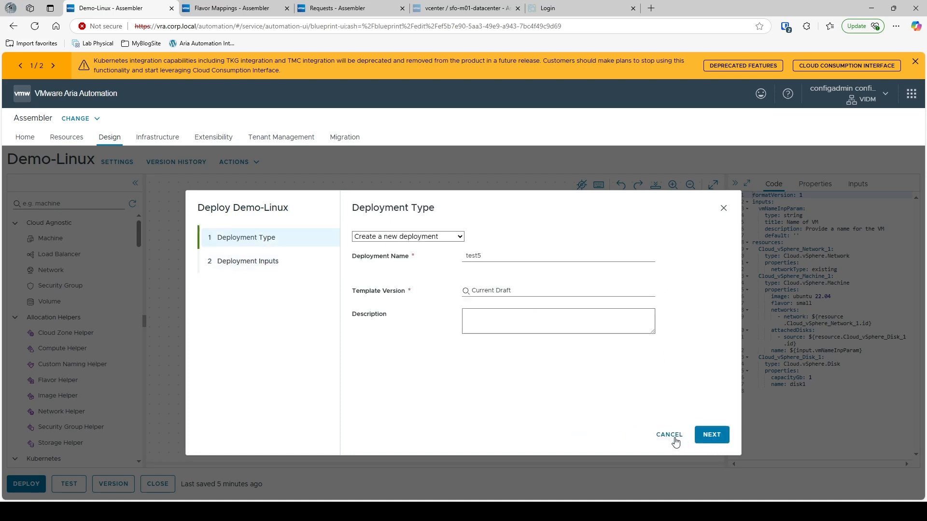
# Keep Current Draft as the template version, fill in the name of the VM and deploy Demo-Linux
pyautogui.click(496, 290)
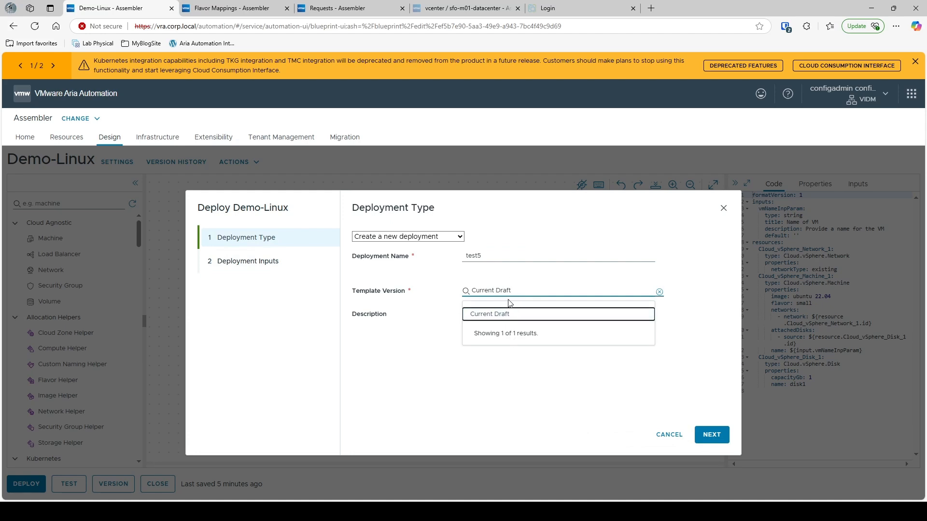
pyautogui.click(517, 290)
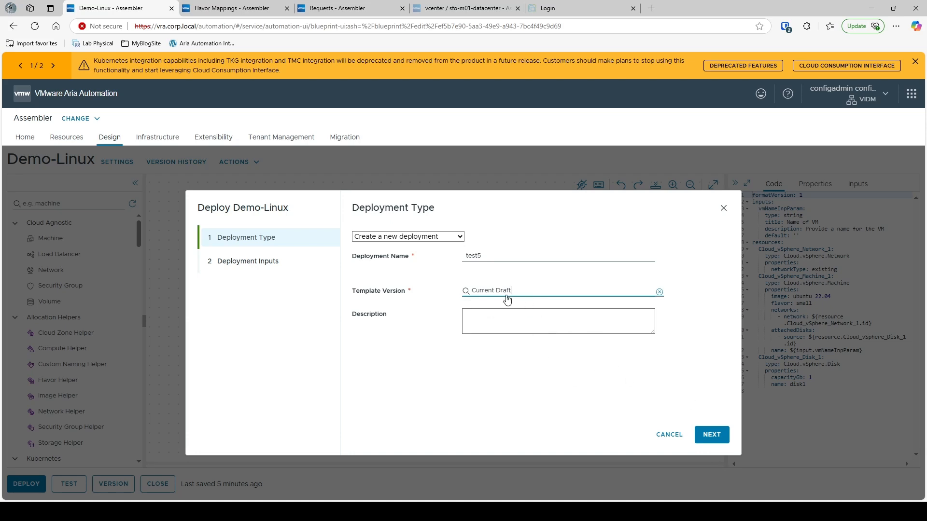
pyautogui.click(714, 434)
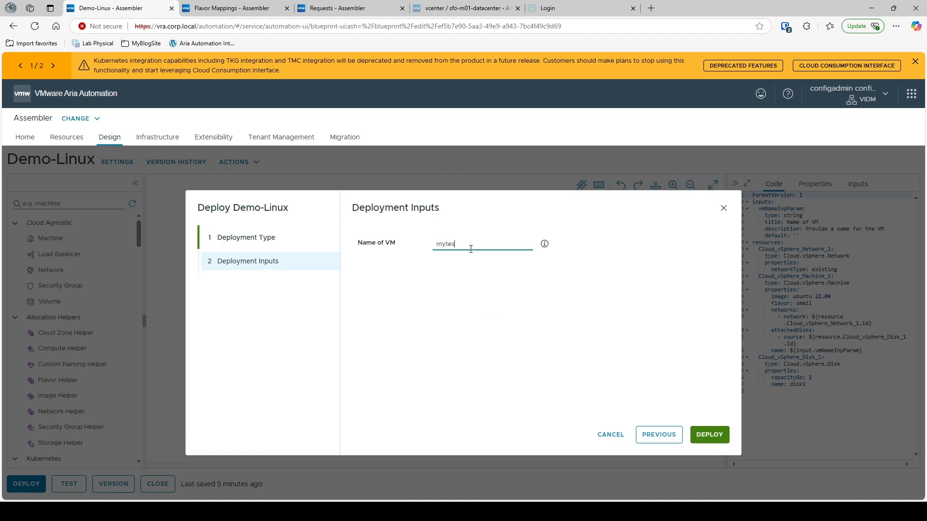
pyautogui.click(709, 435)
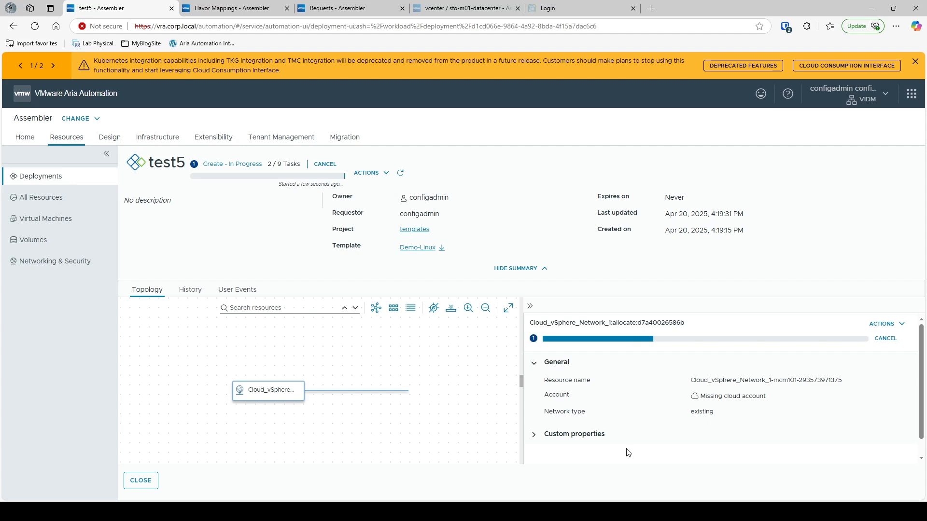
# Expand and examine the custom properties of the network resource in the test5 deployment topology
pyautogui.click(538, 437)
pyautogui.scroll(-2, 567, 430)
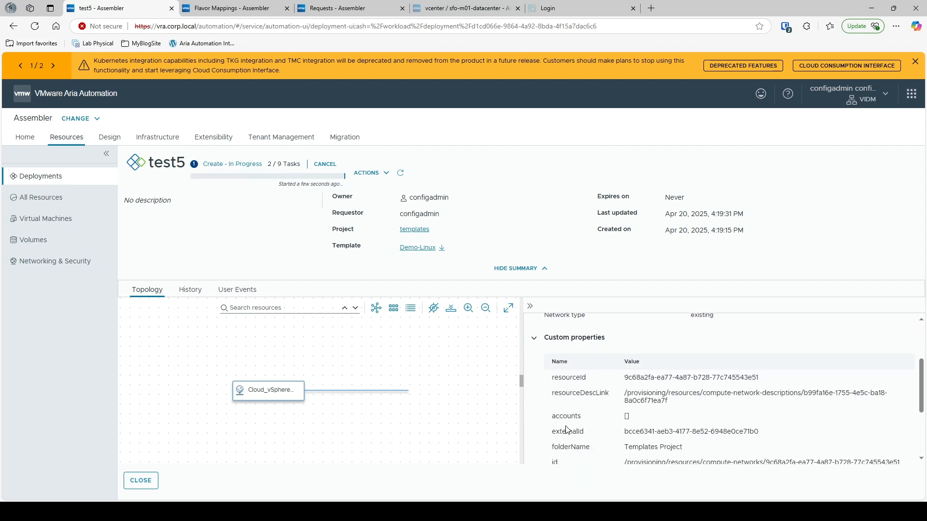
pyautogui.scroll(-3, 590, 390)
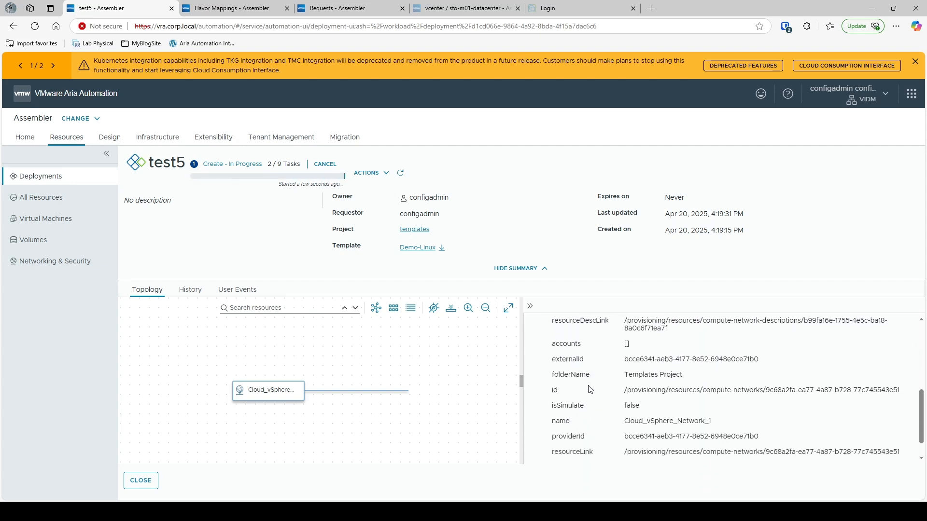
pyautogui.scroll(3, 589, 382)
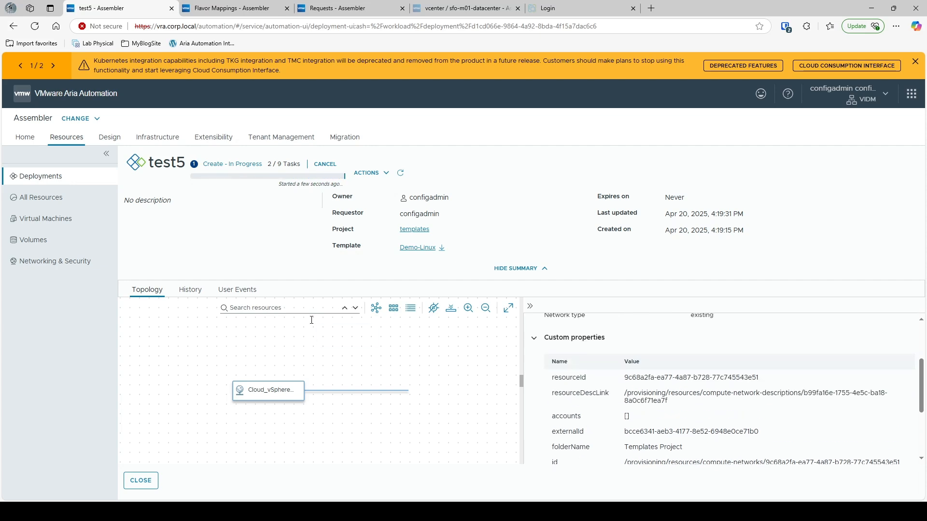
# Show the test5 deployment history, collapse the deployment summary and examine the creation events down to the initial request
pyautogui.click(191, 300)
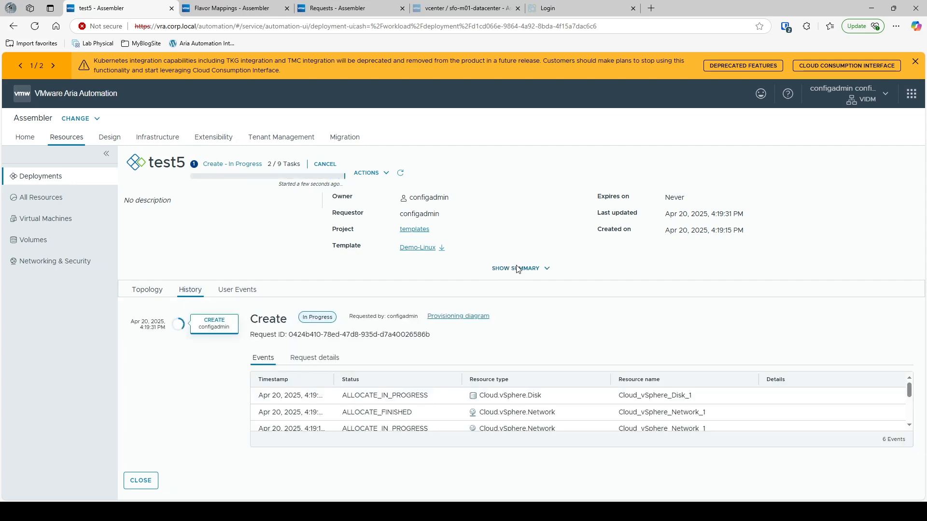
pyautogui.click(518, 268)
pyautogui.click(425, 410)
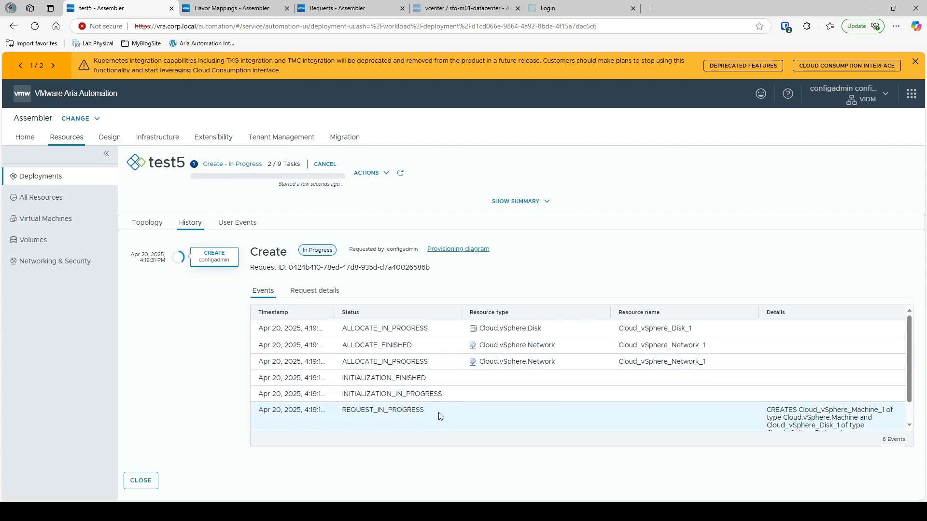
pyautogui.click(418, 411)
pyautogui.moveTo(419, 413); pyautogui.dragTo(350, 412)
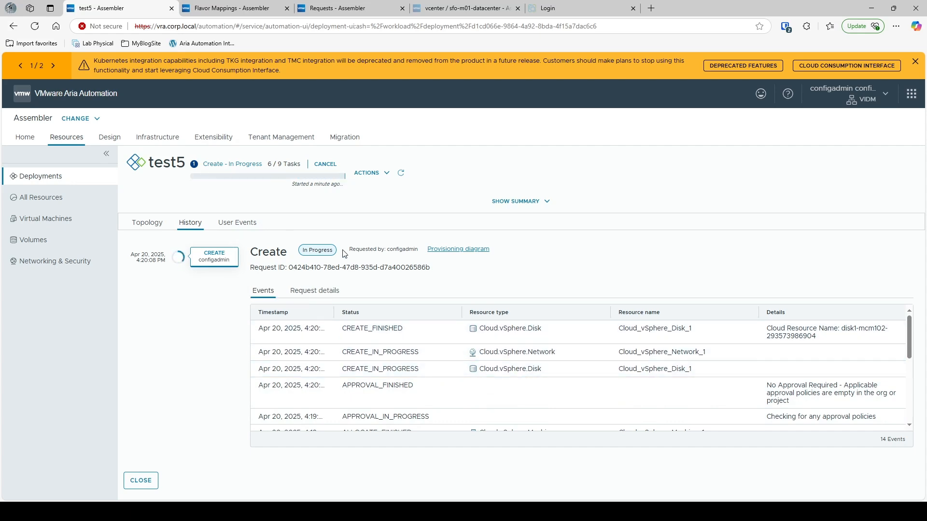
# Return to the test5 topology, select the vSphere machine and expand its network details
pyautogui.click(147, 222)
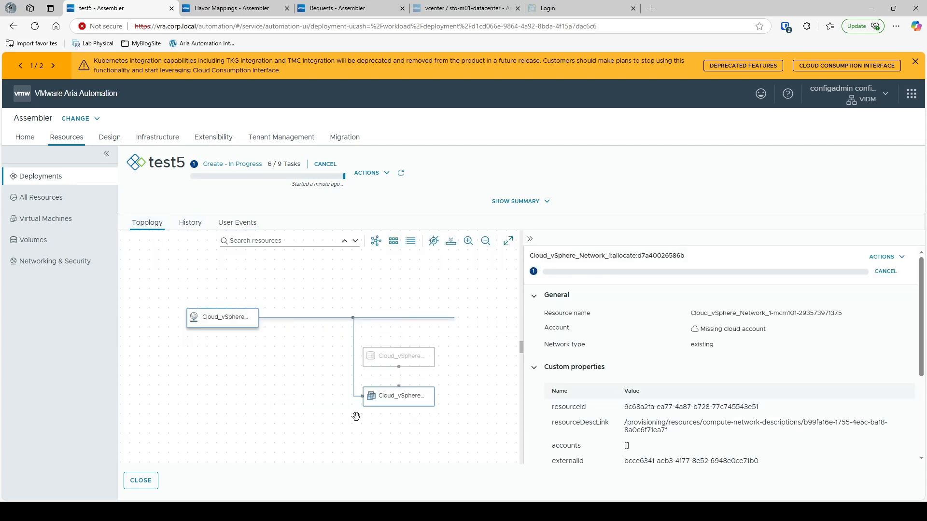
pyautogui.click(414, 401)
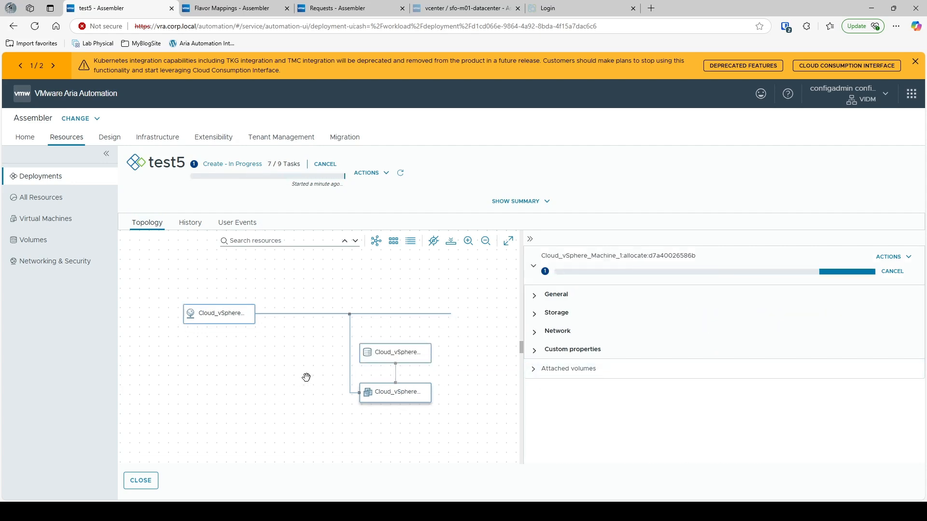
pyautogui.click(536, 332)
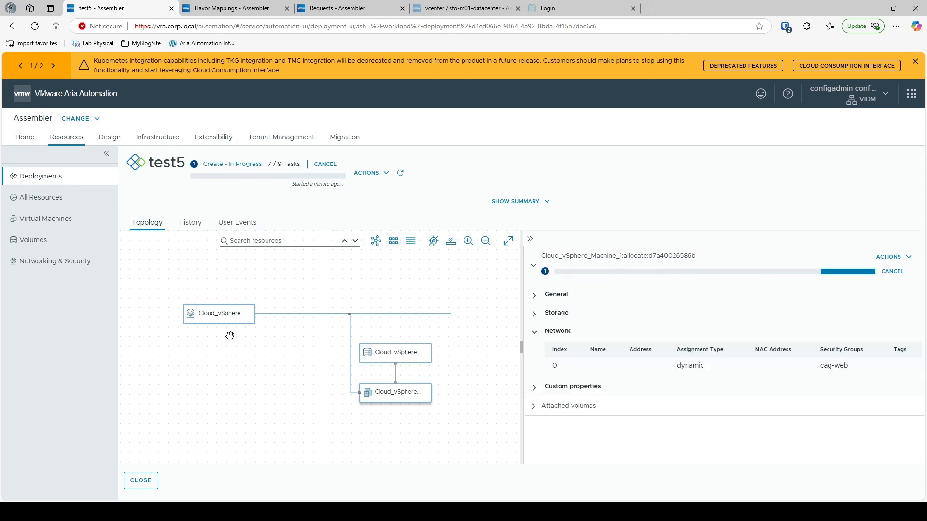
# Select the vSphere network in the test5 topology and examine its resource name and CIDR
pyautogui.click(231, 311)
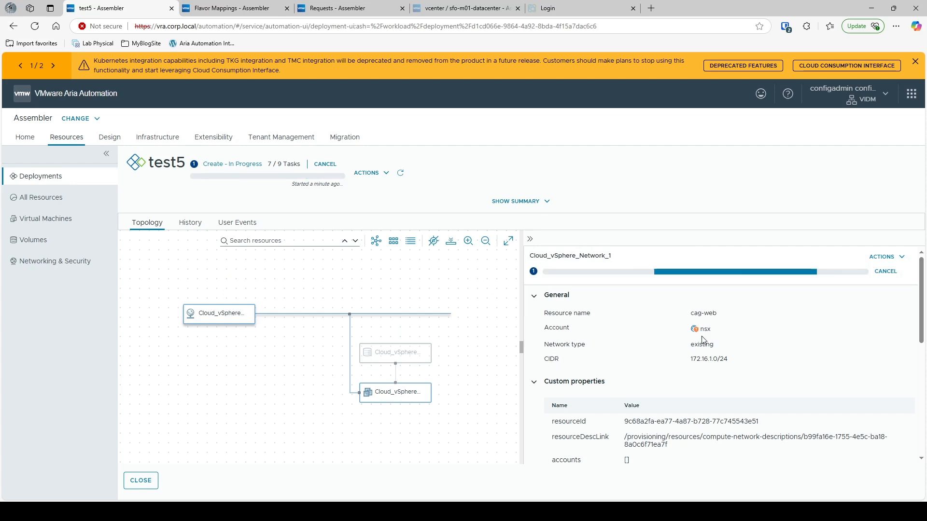
pyautogui.doubleClick(714, 313)
pyautogui.moveTo(728, 359); pyautogui.dragTo(689, 360)
pyautogui.scroll(-1, 538, 337)
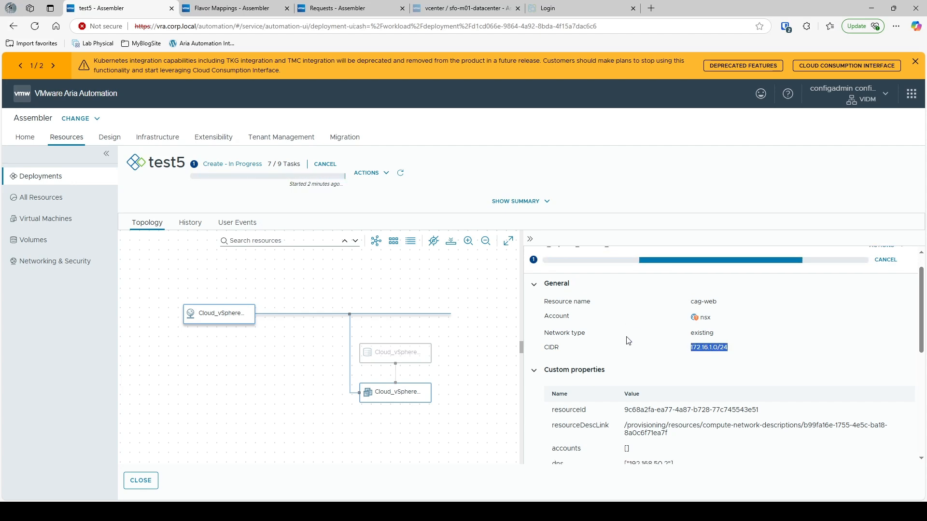
# Examine the network's custom properties, including its DNS, domain and gateway, and collapse the custom properties section
pyautogui.scroll(-3, 538, 336)
pyautogui.scroll(2, 565, 337)
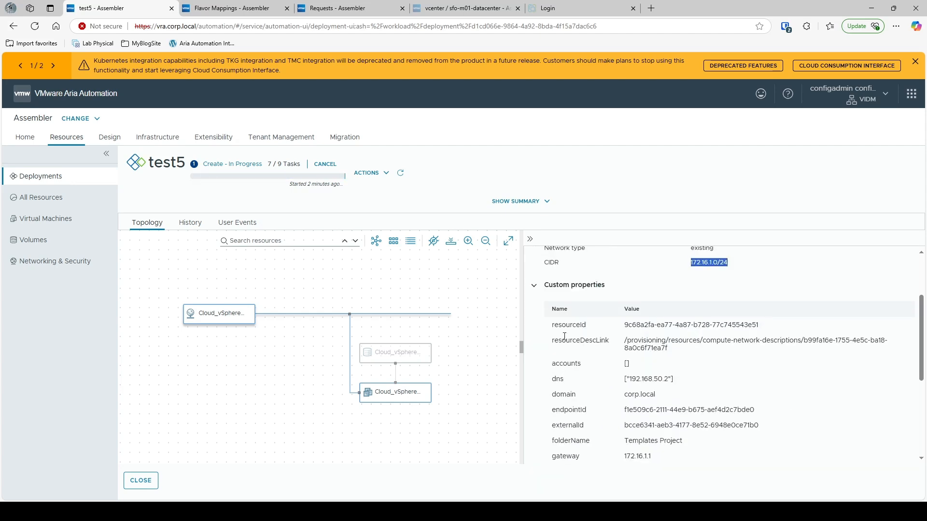
pyautogui.moveTo(676, 379); pyautogui.dragTo(620, 394)
pyautogui.scroll(-2, 613, 376)
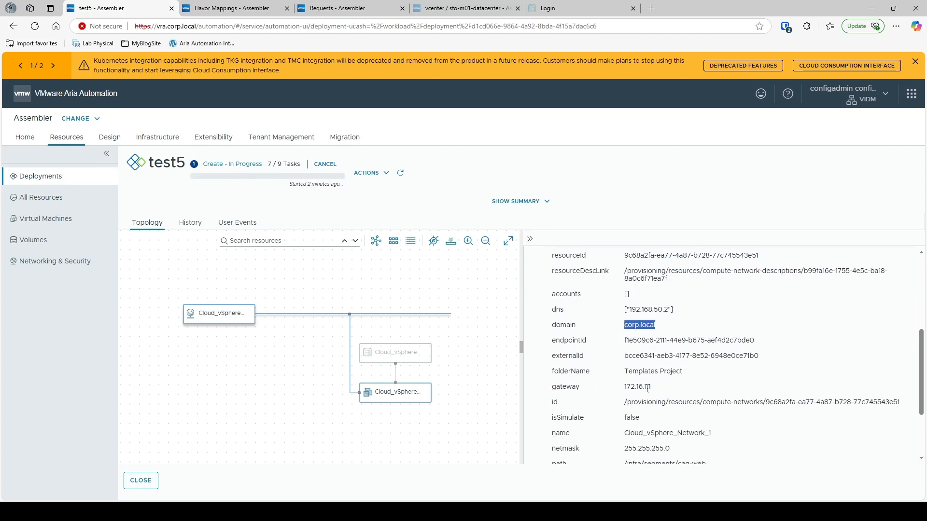
pyautogui.scroll(-2, 611, 356)
pyautogui.scroll(3, 627, 387)
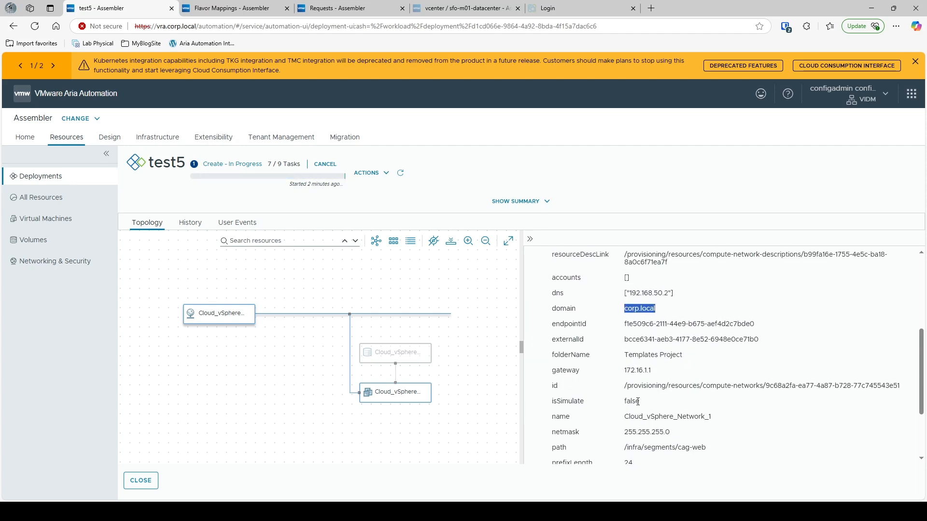
pyautogui.scroll(4, 645, 410)
pyautogui.scroll(-3, 623, 401)
pyautogui.scroll(4, 601, 392)
pyautogui.click(534, 381)
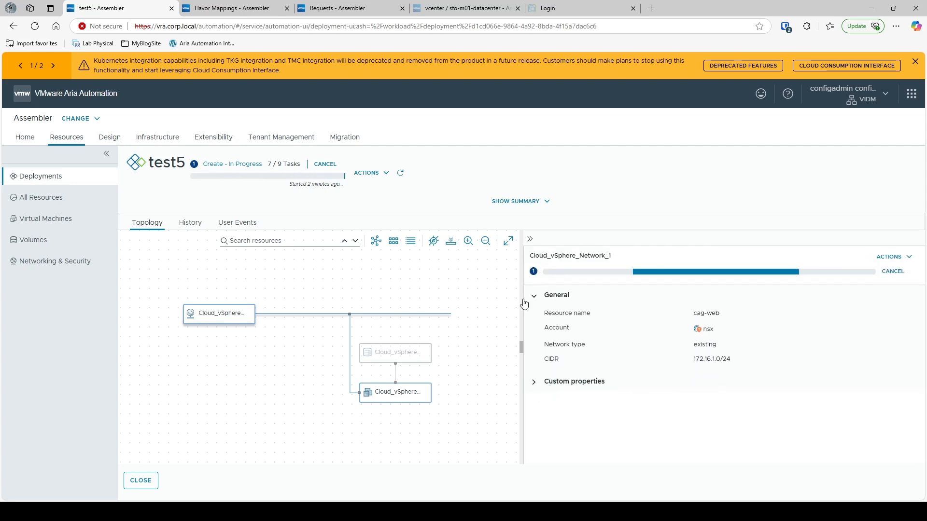
# Select the vSphere disk in the topology and reopen the test5 deployment history to check its creation events
pyautogui.click(383, 356)
pyautogui.click(190, 222)
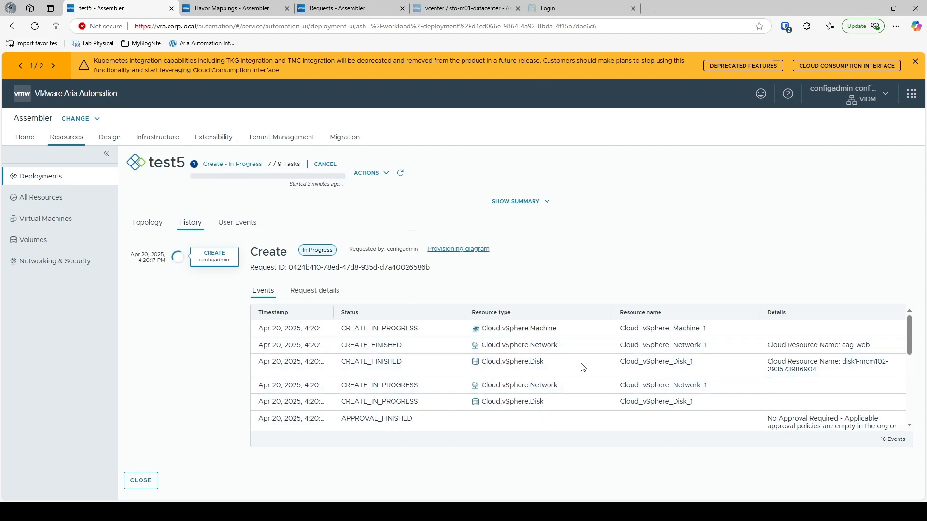
# Open the provisioning diagram of the test5 create request and examine the network provisioning flow for the cag-web component
pyautogui.click(456, 252)
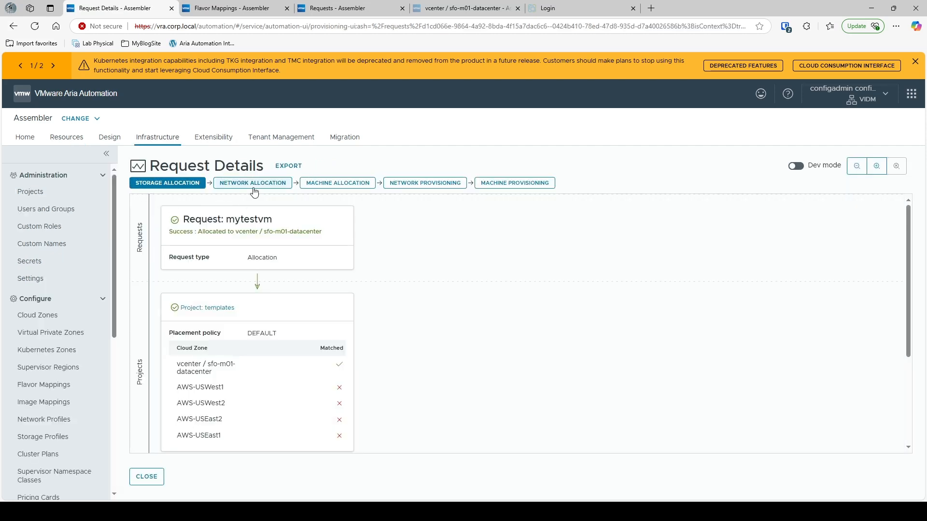
pyautogui.moveTo(423, 183)
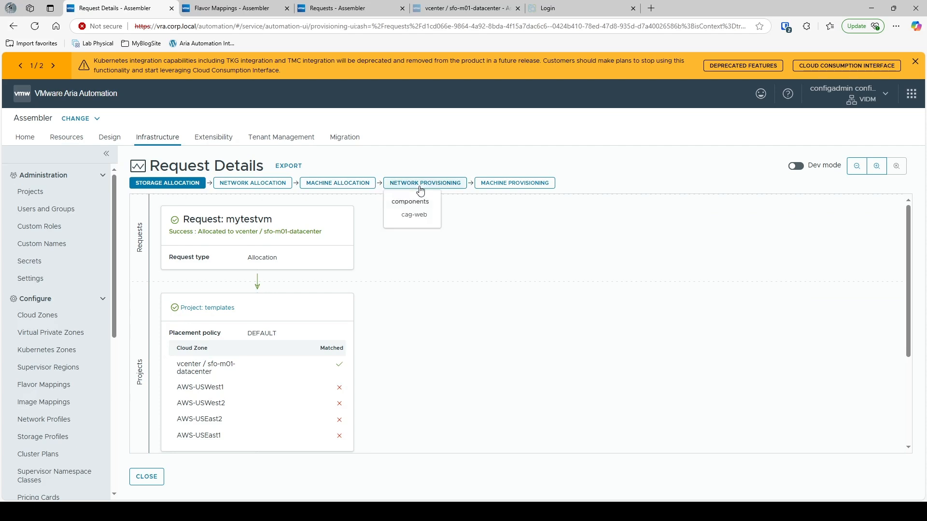
pyautogui.click(422, 215)
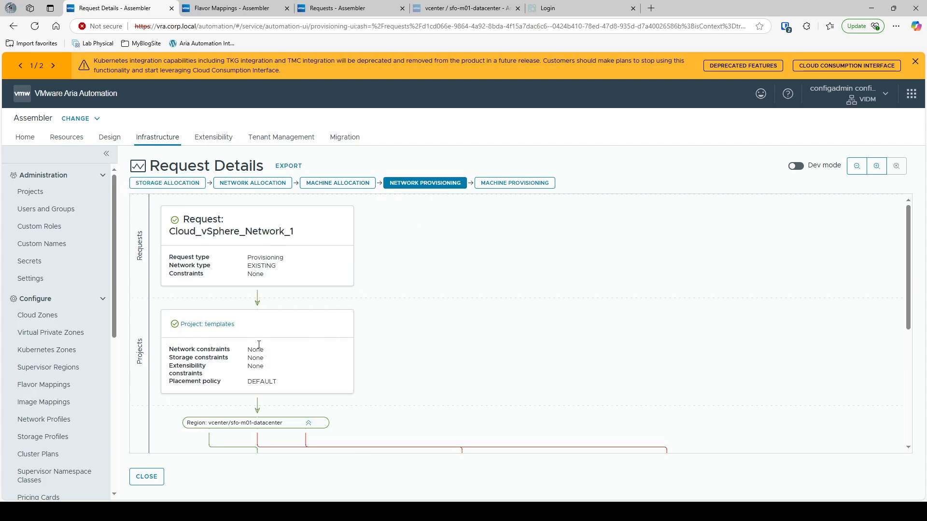
pyautogui.scroll(-5, 259, 345)
pyautogui.scroll(5, 422, 250)
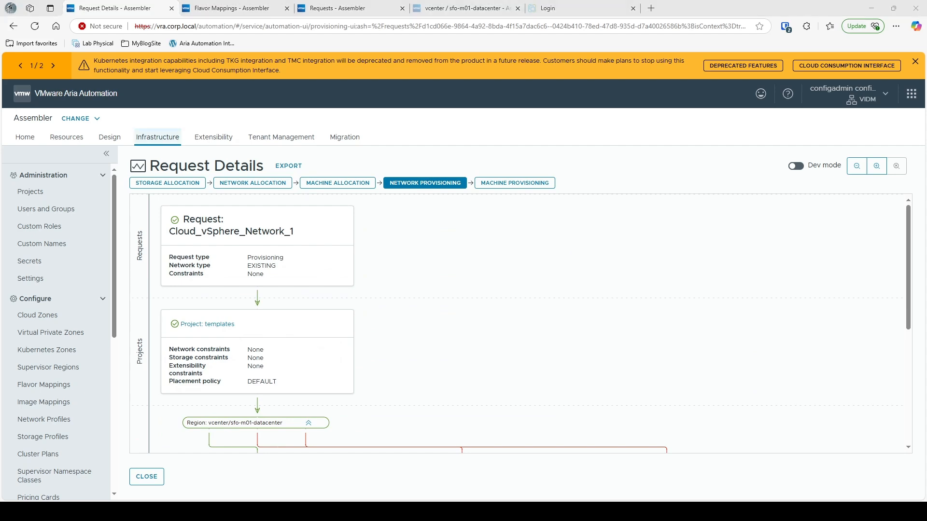
# Return to the Demo-Linux template design and widen the code editor to show the full YAML lines
pyautogui.click(109, 137)
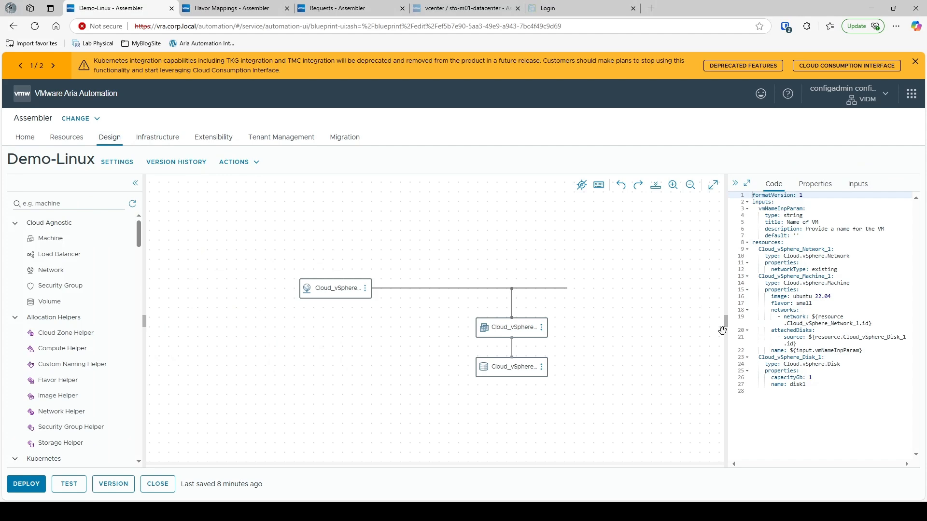
pyautogui.moveTo(725, 321); pyautogui.dragTo(671, 320)
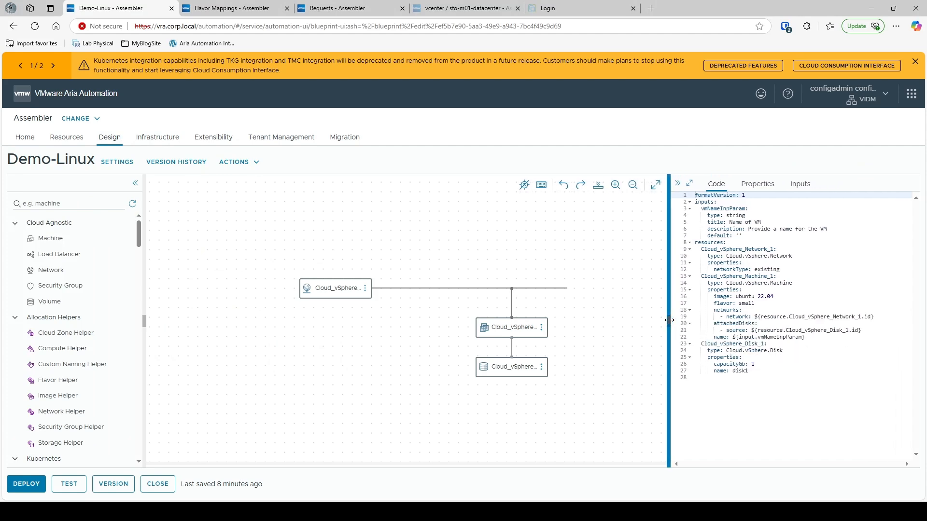